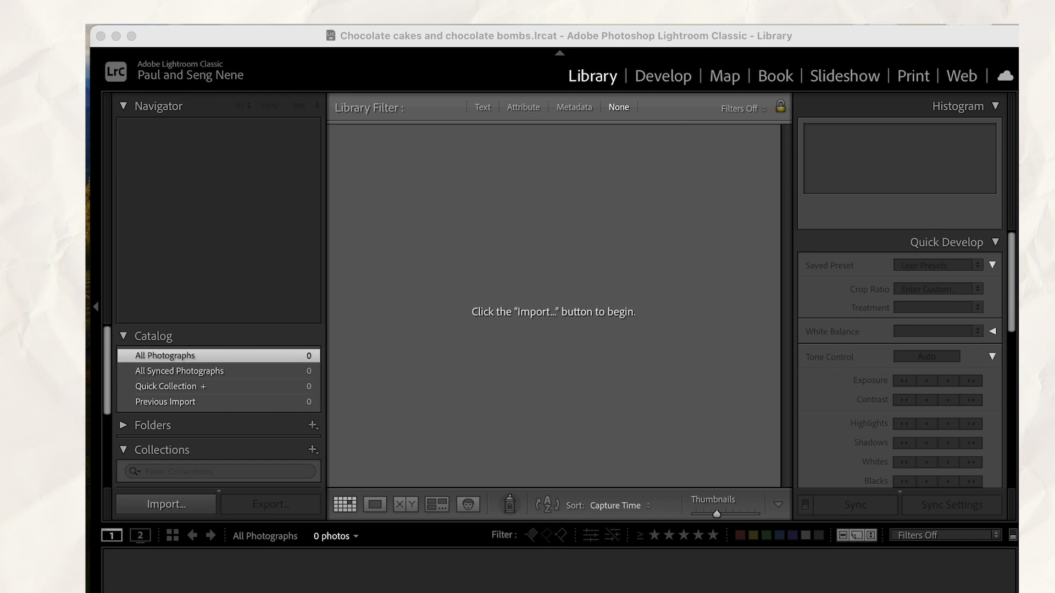
Import the photos from the Tall cakes folder into the catalog without moving them, leaving out P1120287.RW2
left_click_drag(675, 302, 631, 308)
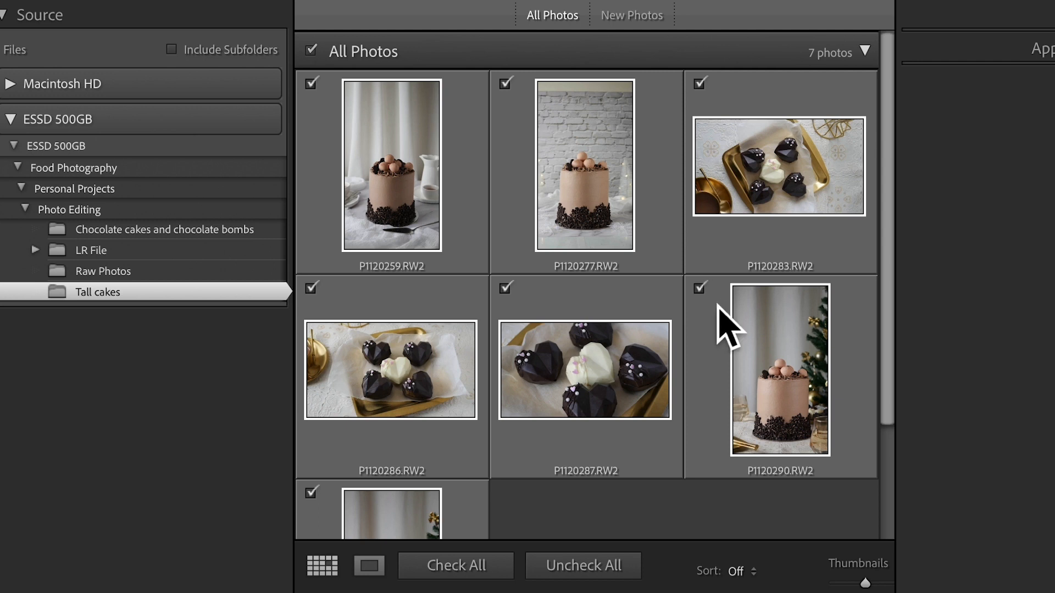
scroll(717, 306, "down", 3)
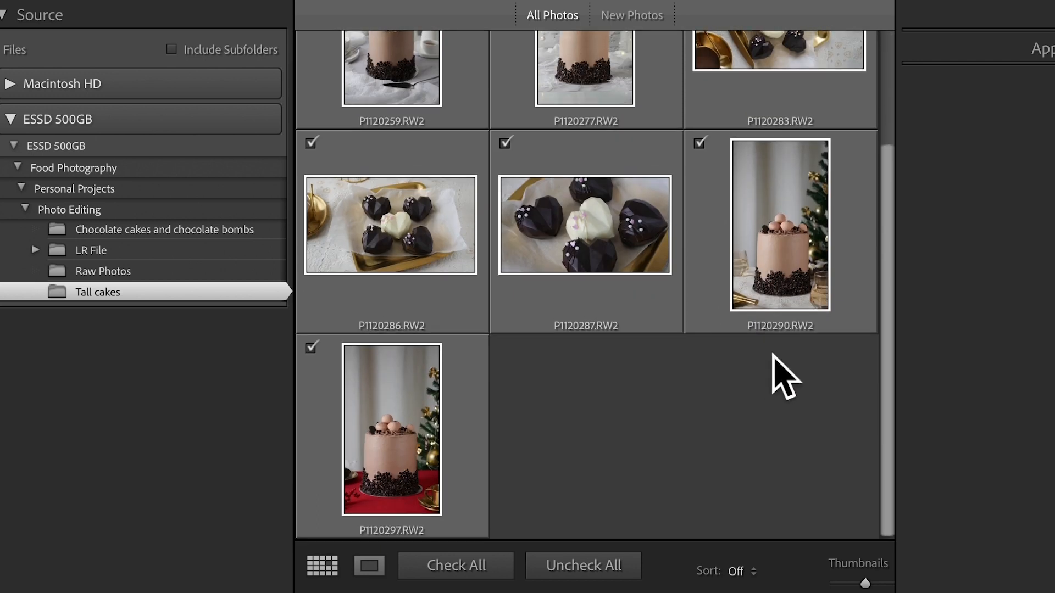
scroll(777, 365, "up", 3)
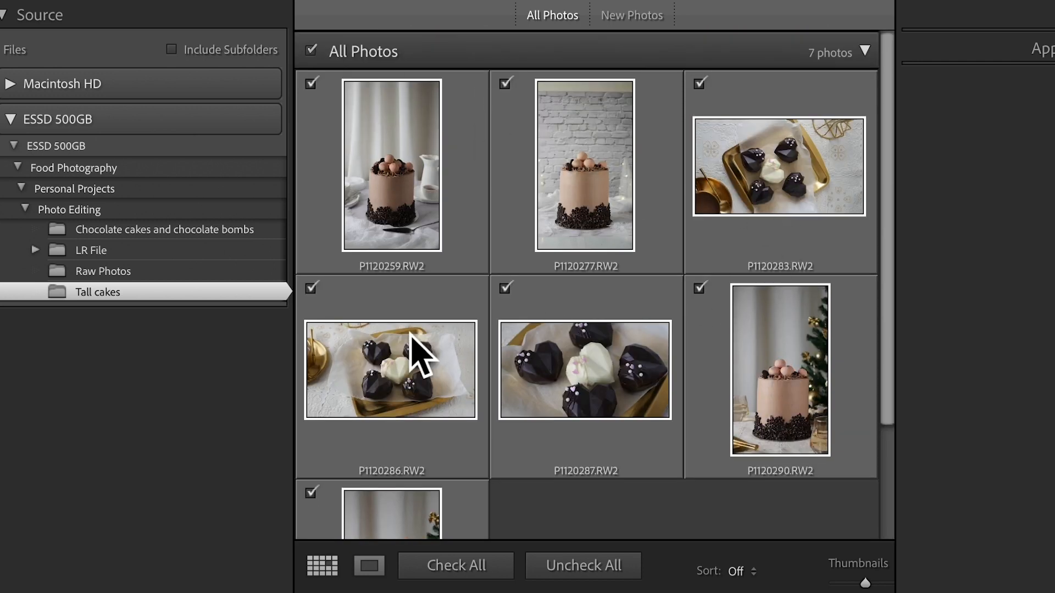
scroll(659, 407, "down", 3)
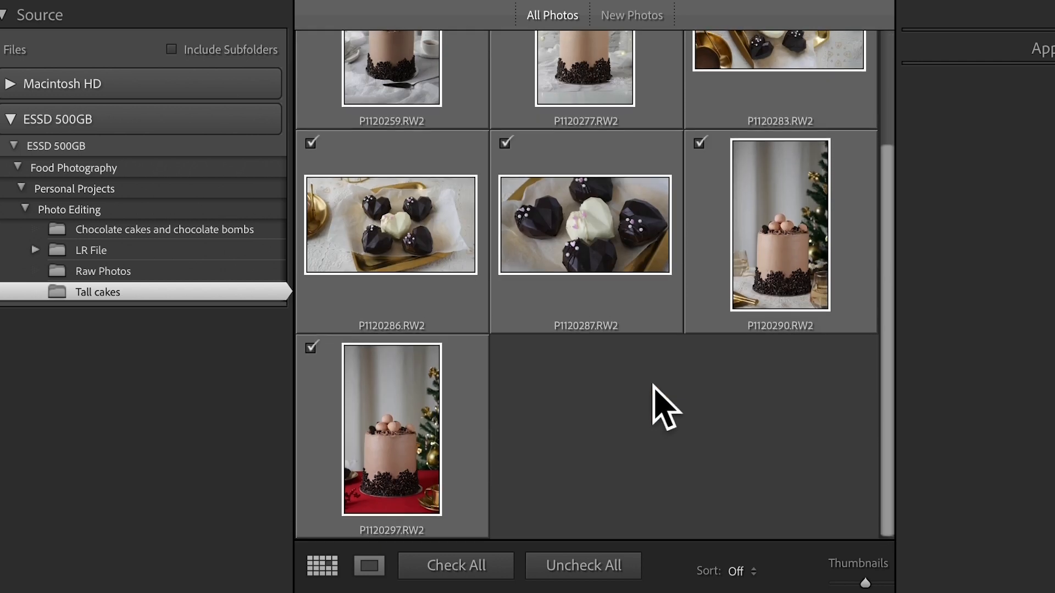
scroll(665, 407, "up", 3)
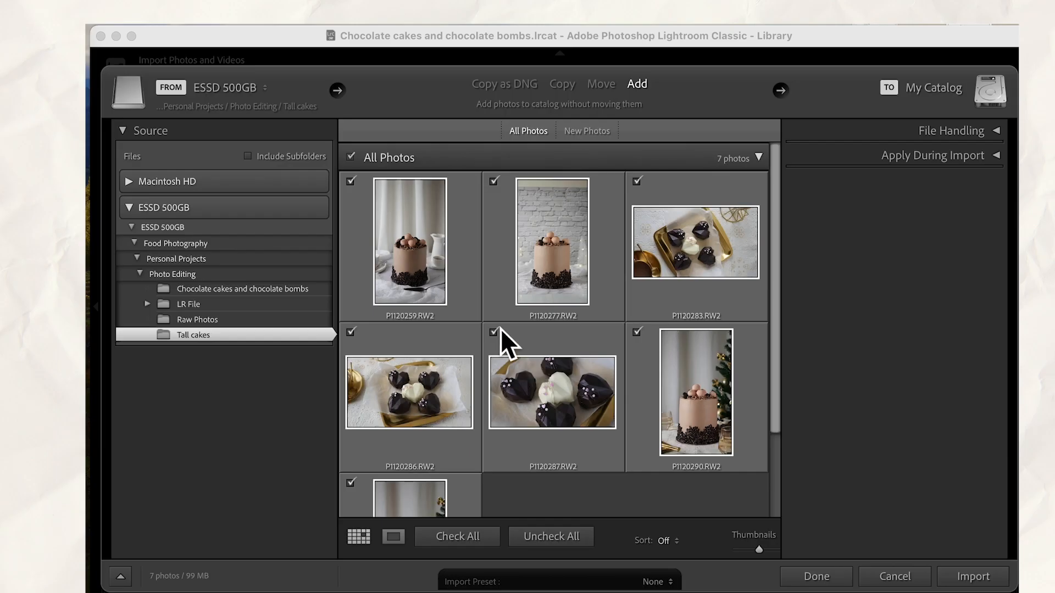
left_click(505, 287)
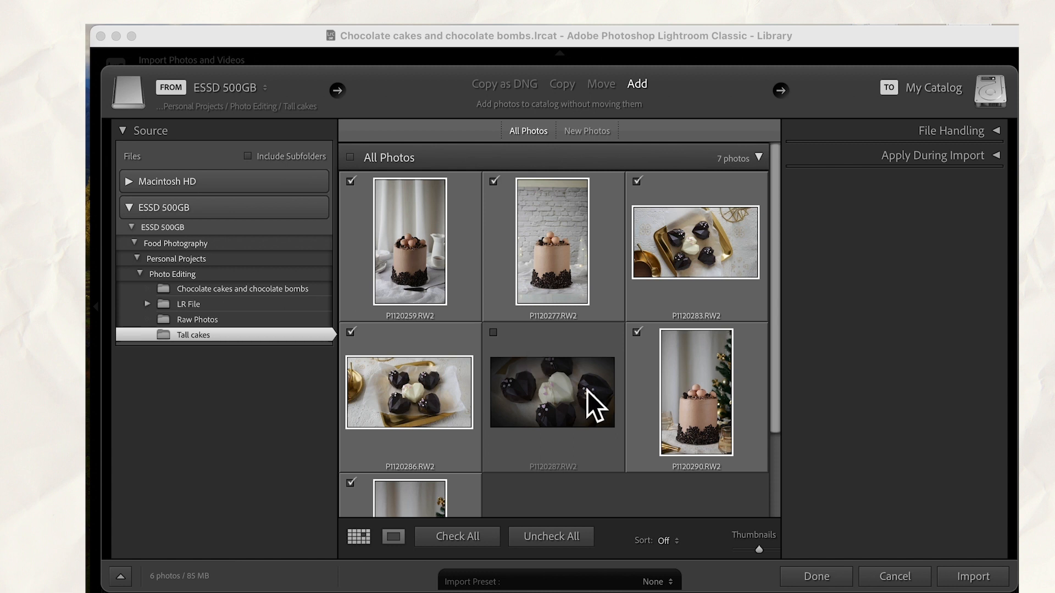
left_click(967, 584)
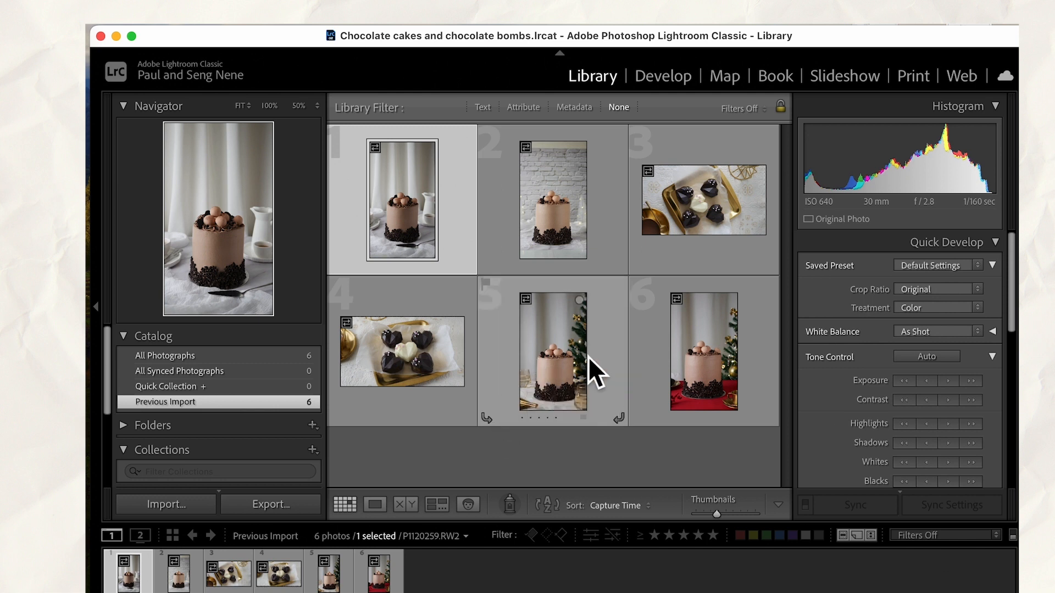
Select the four tall cake photos, excluding the two chocolate heart photos, and add them to the Quick Collection
left_click(555, 221)
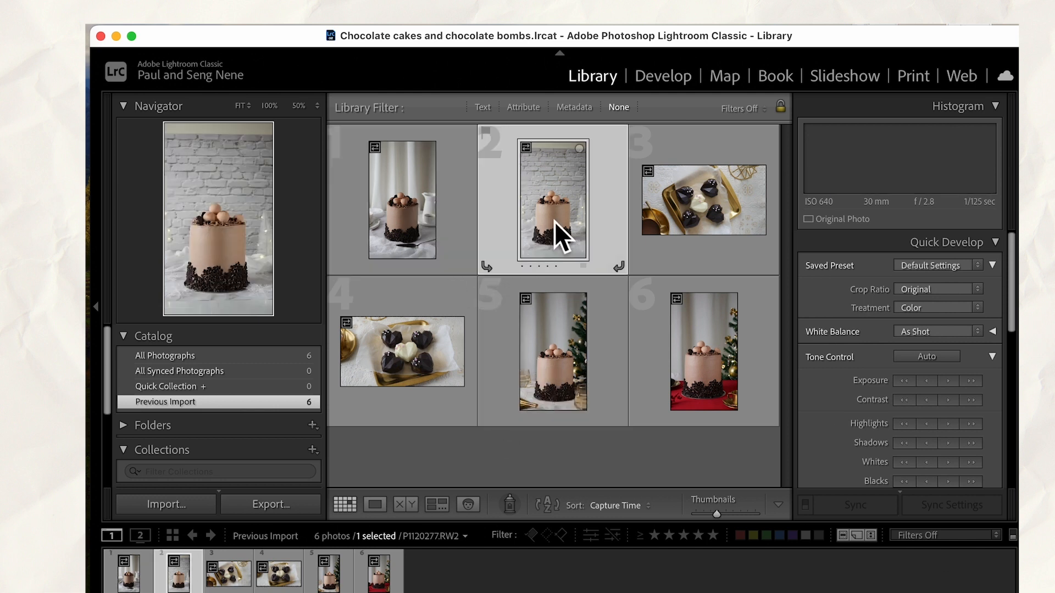
left_click(403, 216)
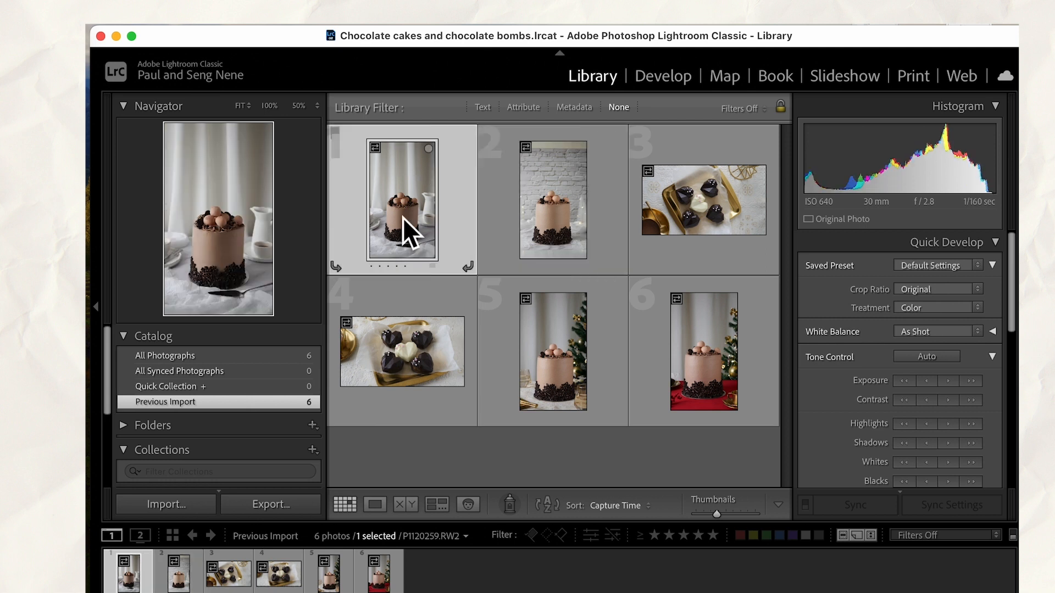
left_click(575, 220, "super")
left_click(573, 367, "super")
left_click(708, 372, "super")
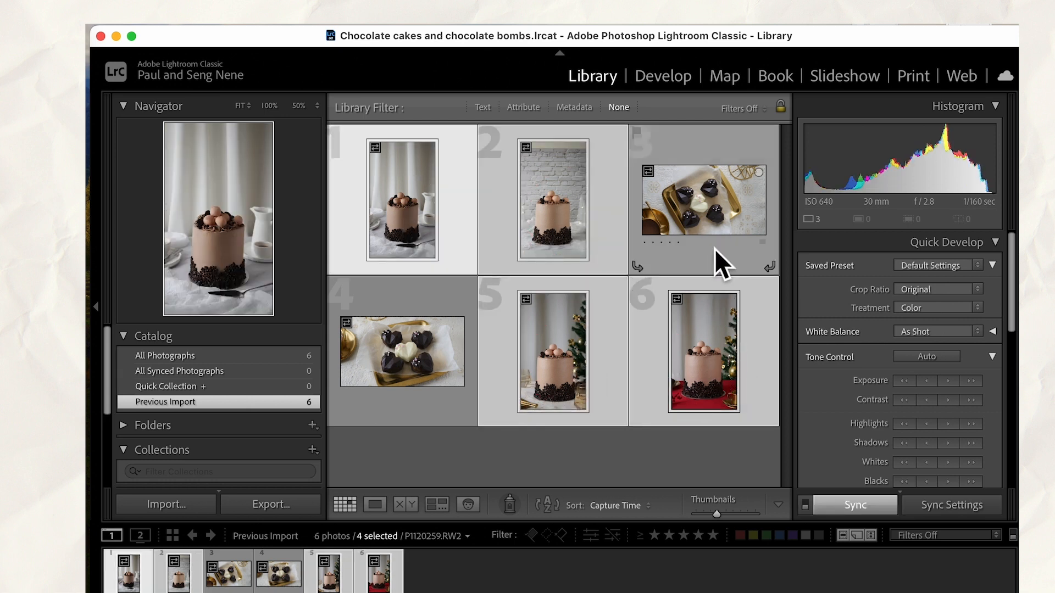
right_click(700, 347)
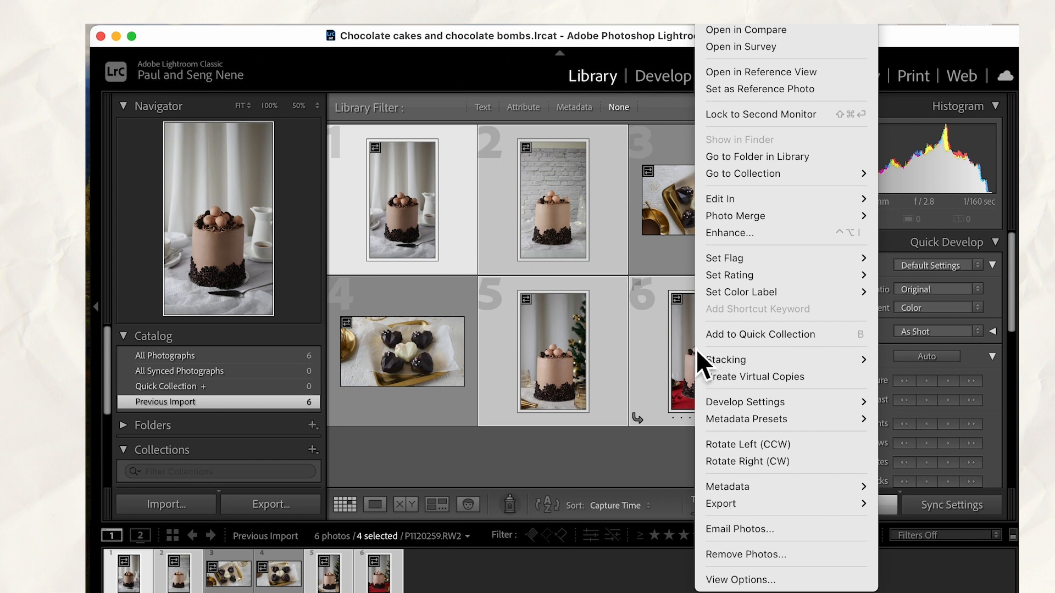
left_click(746, 334)
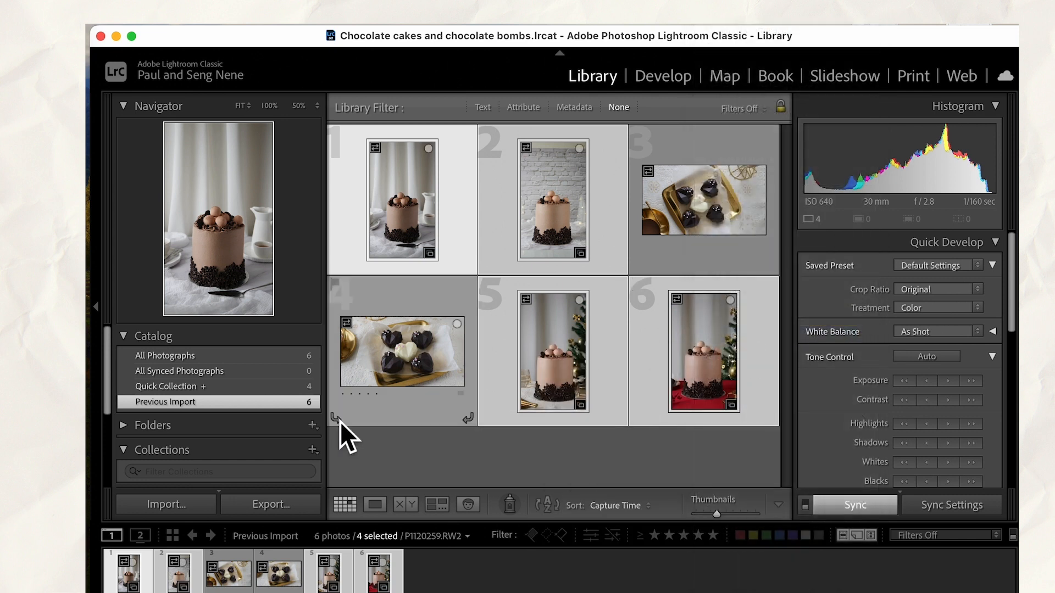
Save the Quick Collection as a collection named "Tall cakes", with the Quick Collection cleared after saving
left_click(228, 388)
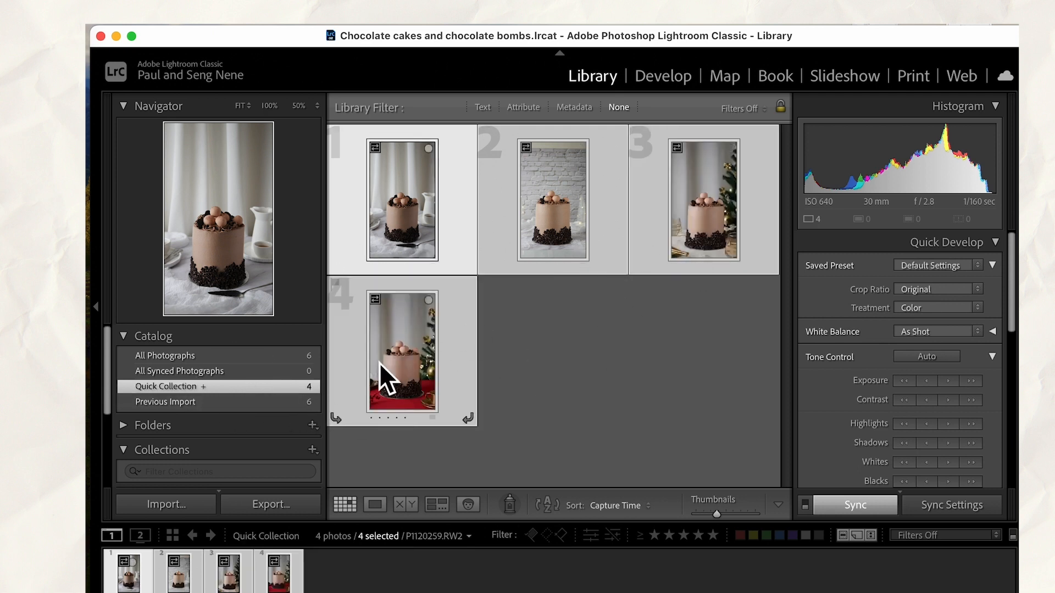
right_click(275, 389)
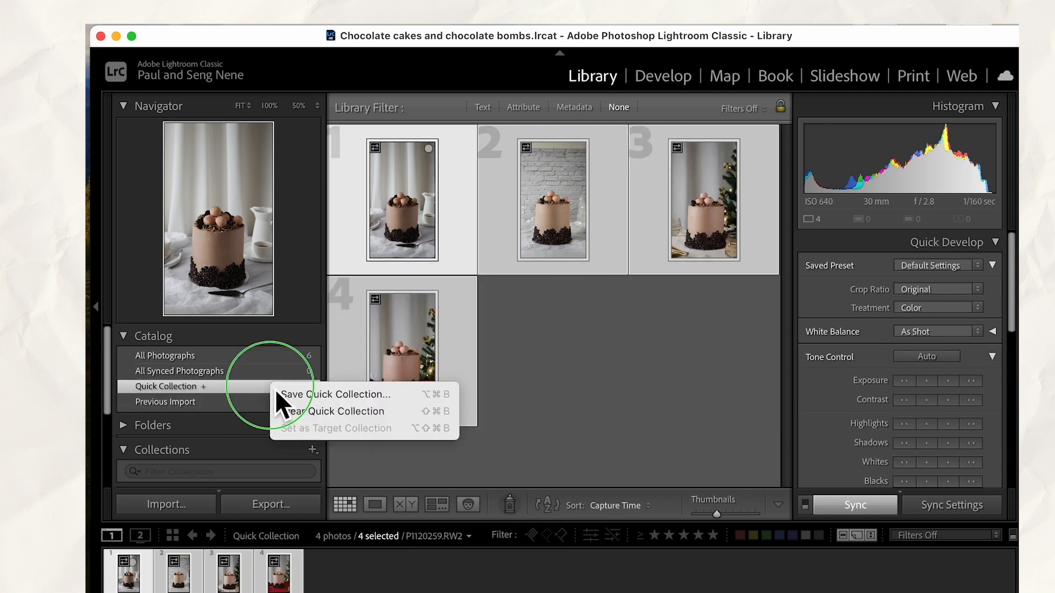
left_click(312, 395)
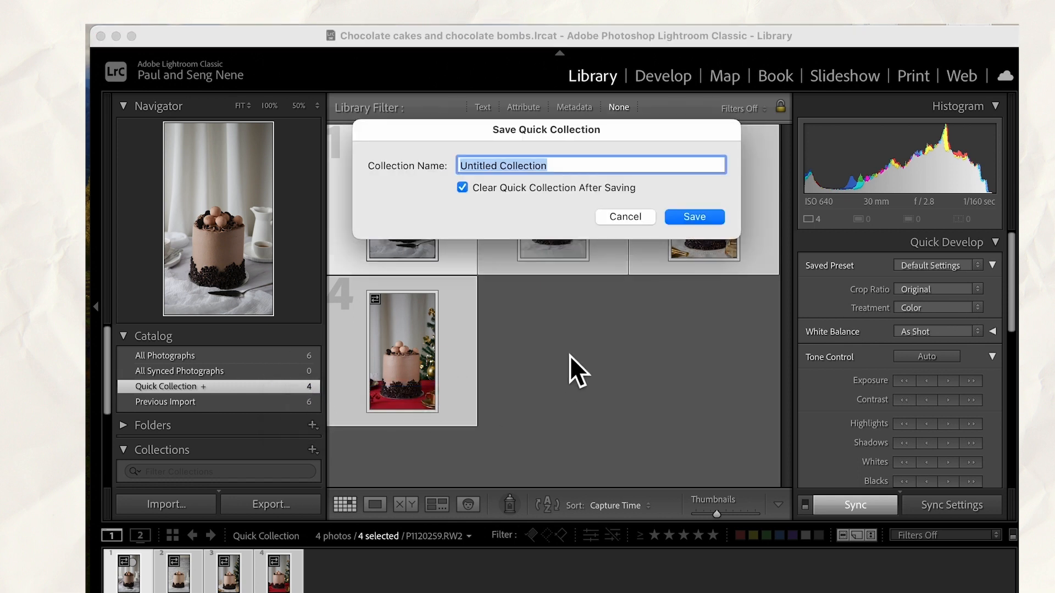
type("Tall")
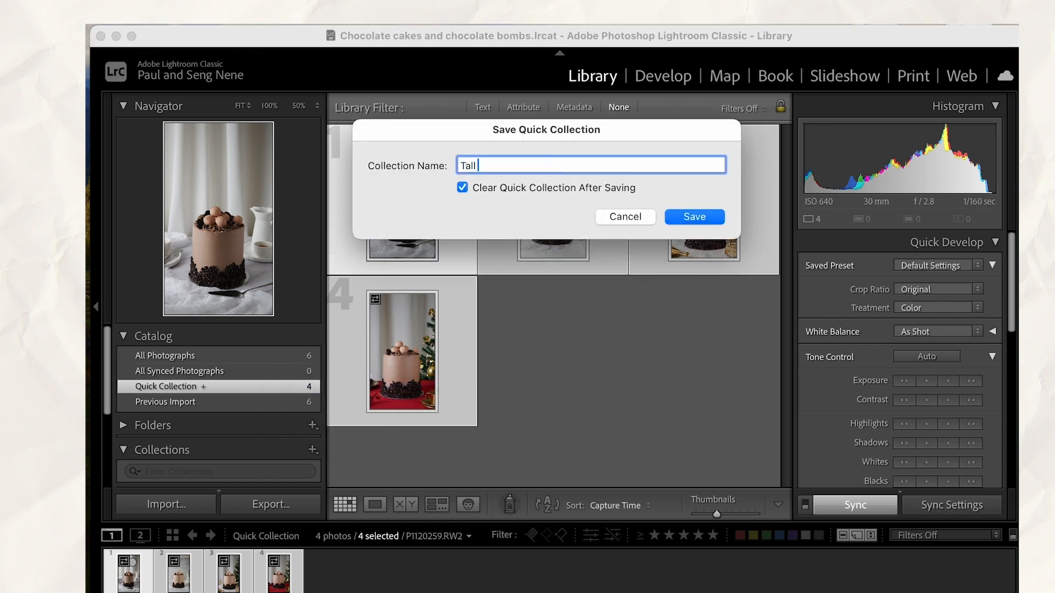
type(" cakes")
key("Return")
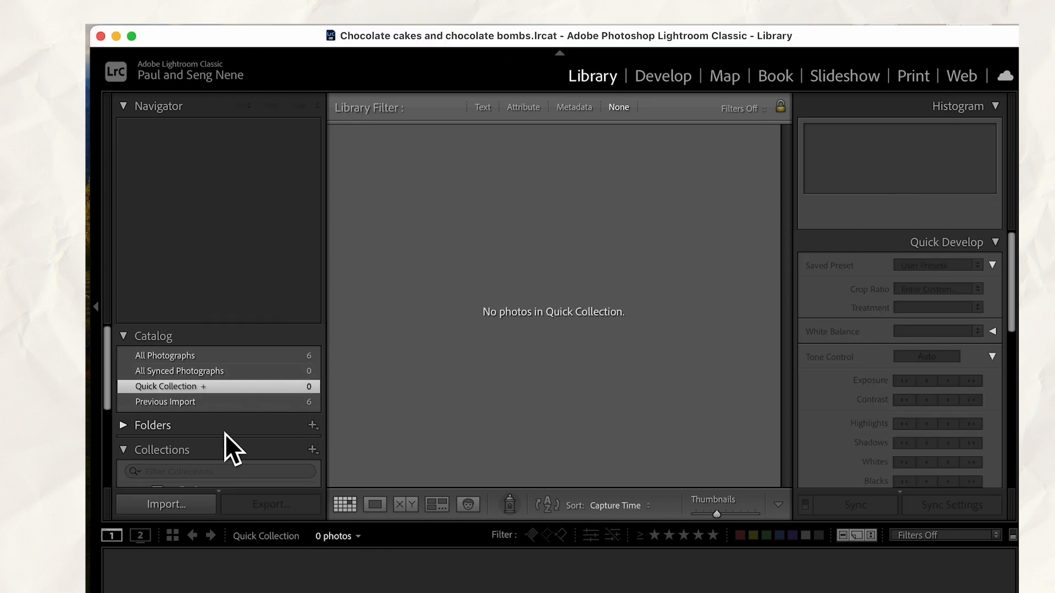
Expand the folder and collection lists and view the photos in the Tall cakes collection
scroll(220, 432, "down", 2)
left_click(213, 383)
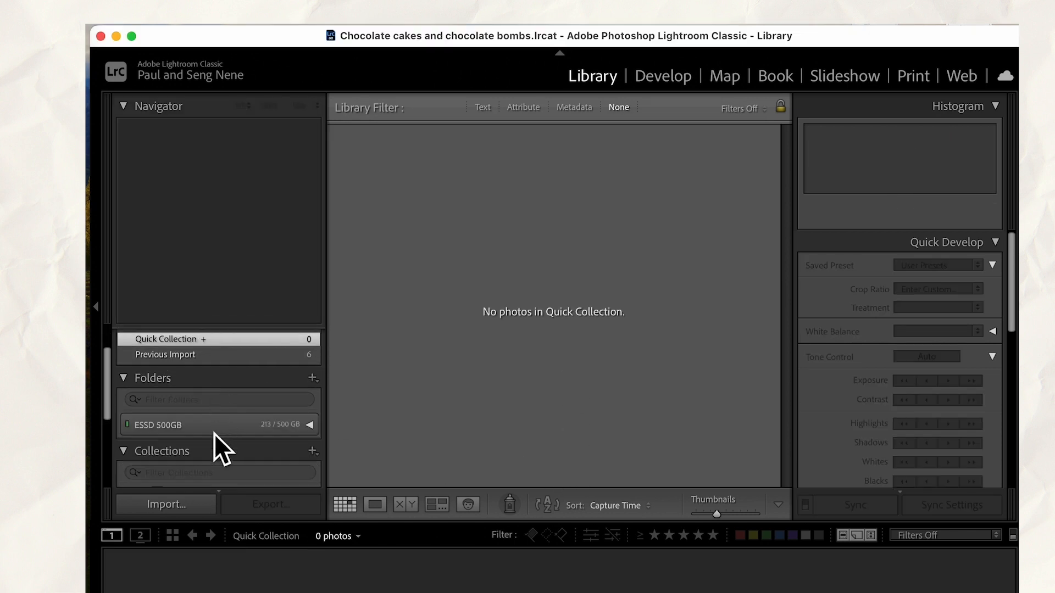
scroll(214, 430, "down", 2)
left_click(216, 408)
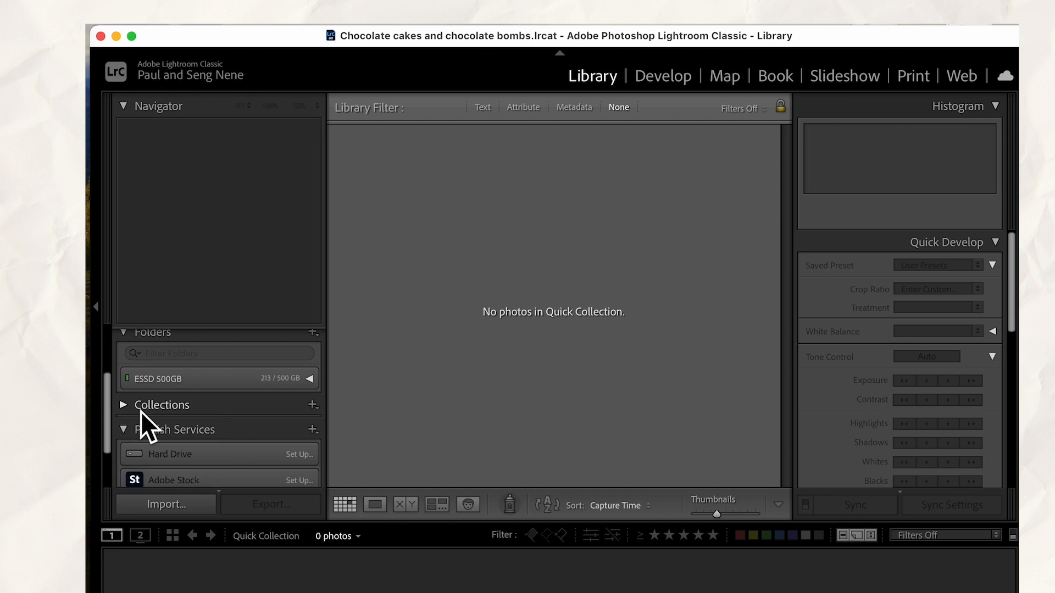
left_click(127, 407)
scroll(190, 451, "down", 1)
left_click(200, 437)
scroll(239, 431, "up", 3)
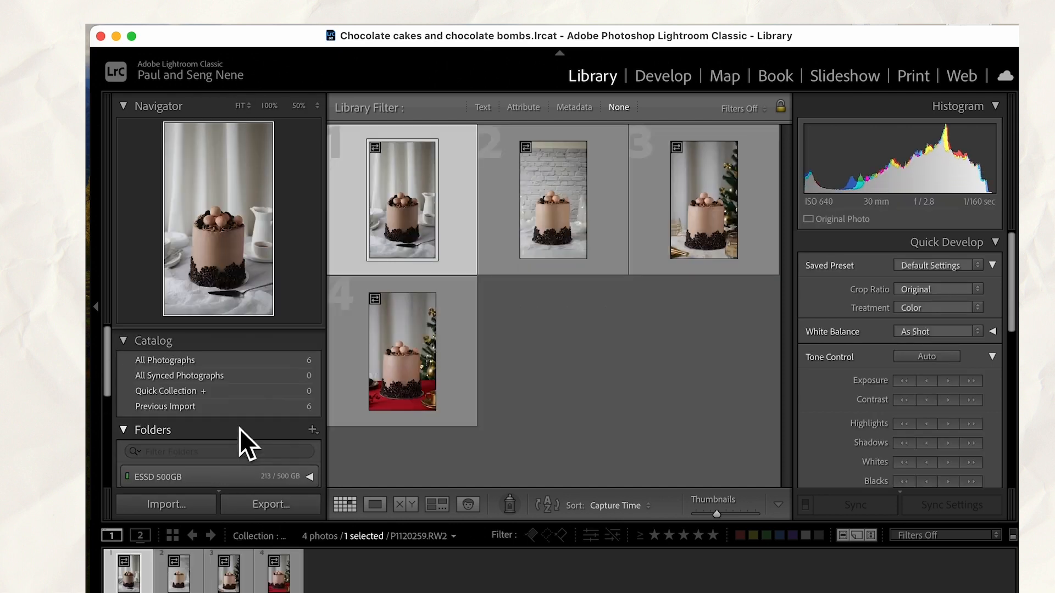
Show all photographs and rotate the third photo, P1120283.RW2, counterclockwise by a quarter turn to portrait
left_click(217, 355)
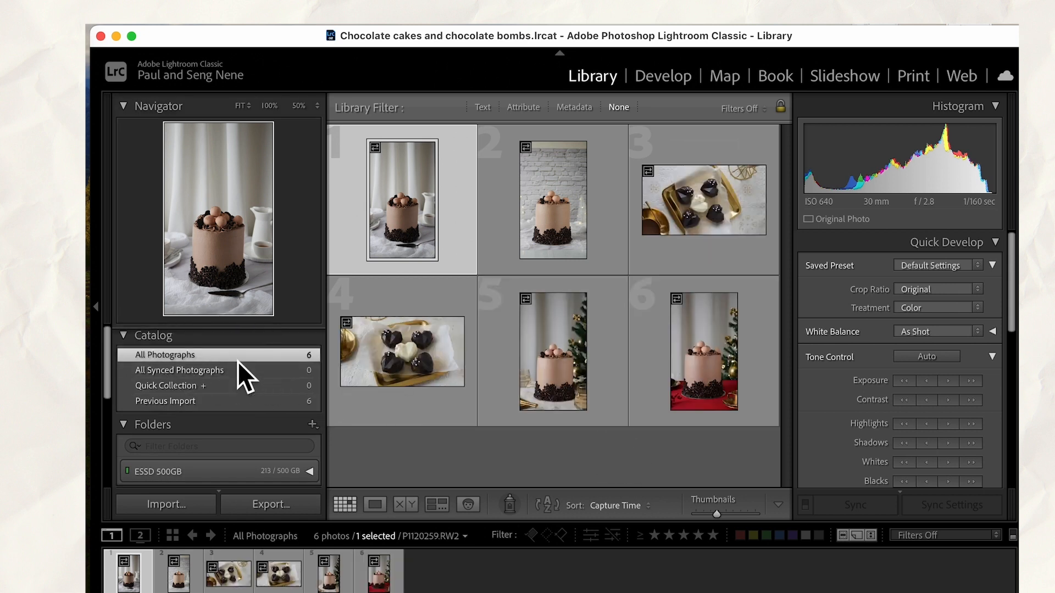
left_click(539, 454)
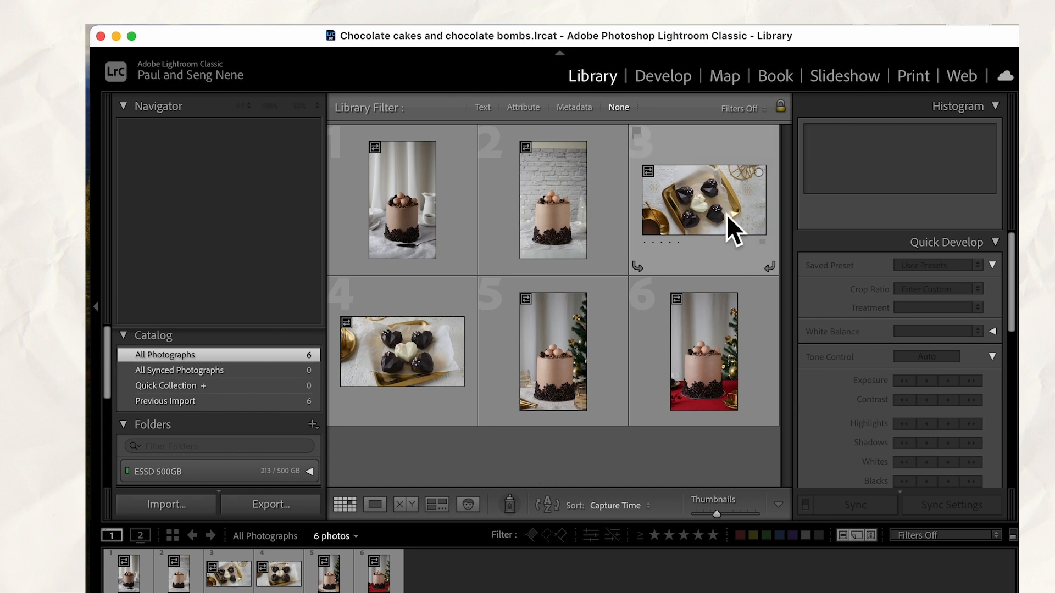
left_click(682, 204)
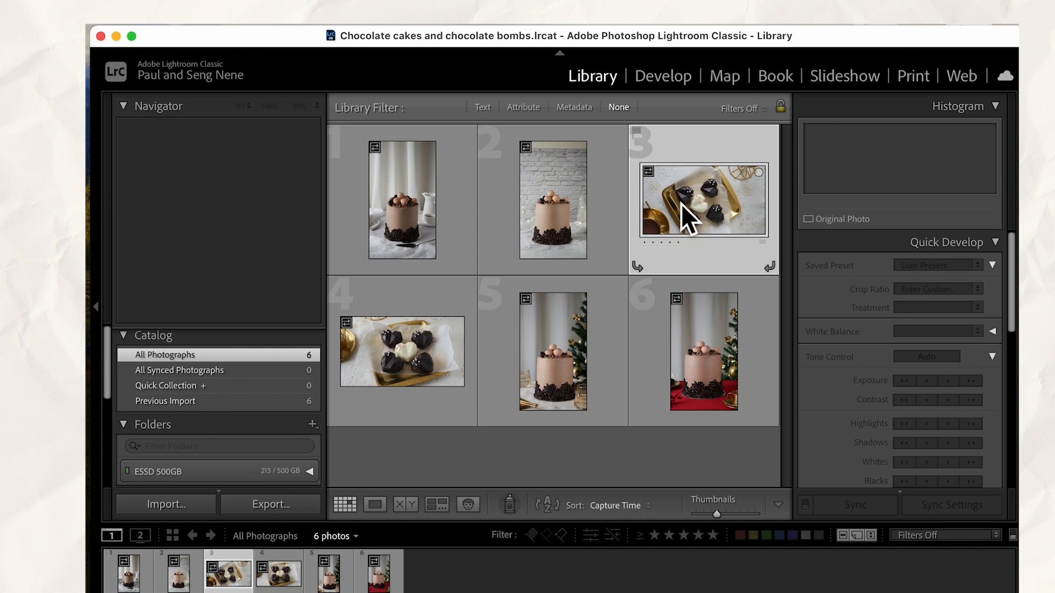
left_click(638, 267)
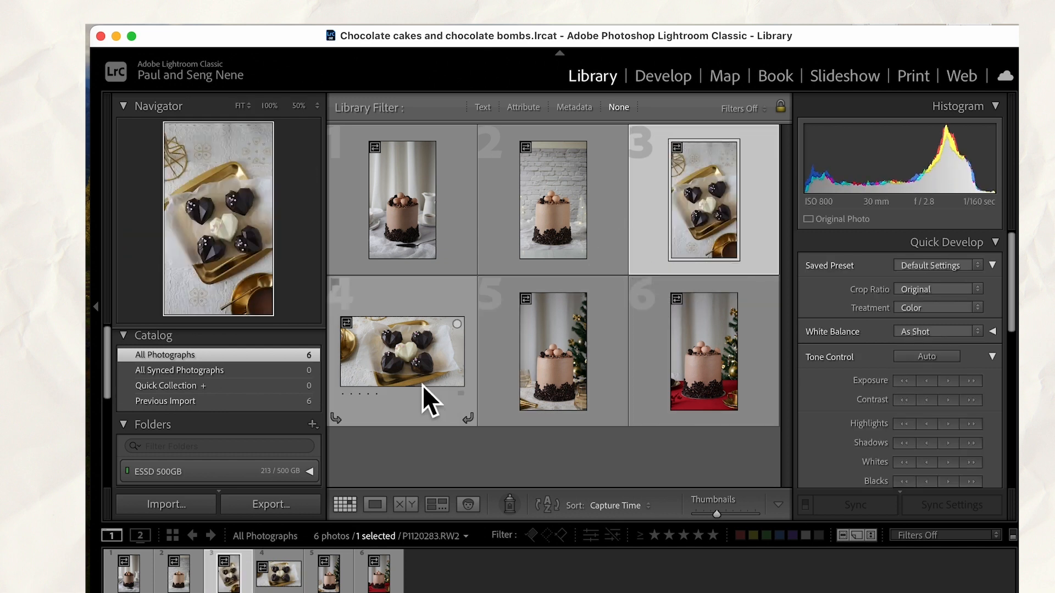
Rotate the fourth photo, the chocolate hearts on white paper, counterclockwise through a full turn
left_click(339, 423)
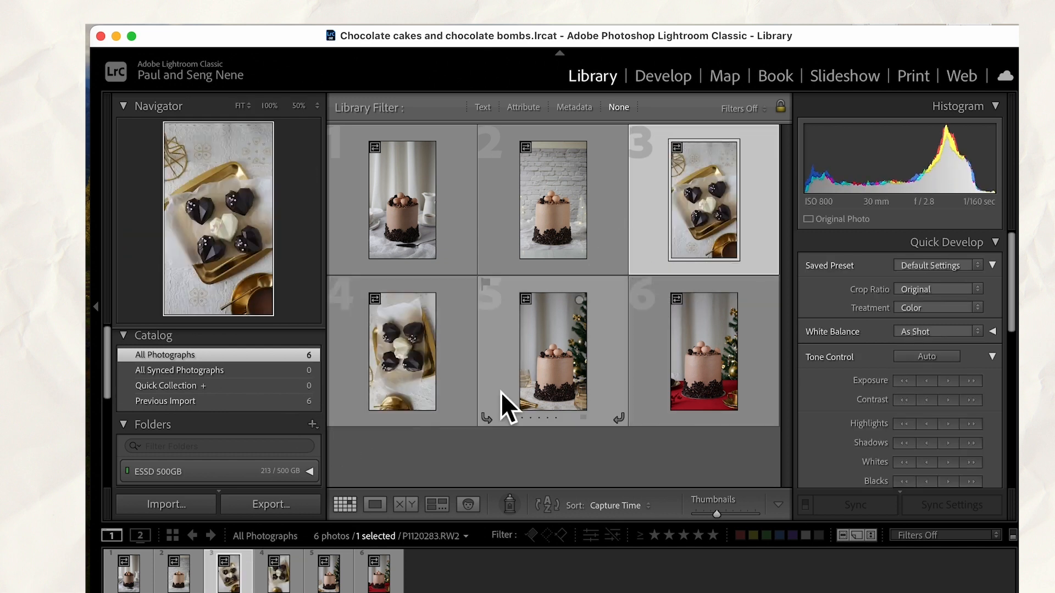
left_click(341, 424)
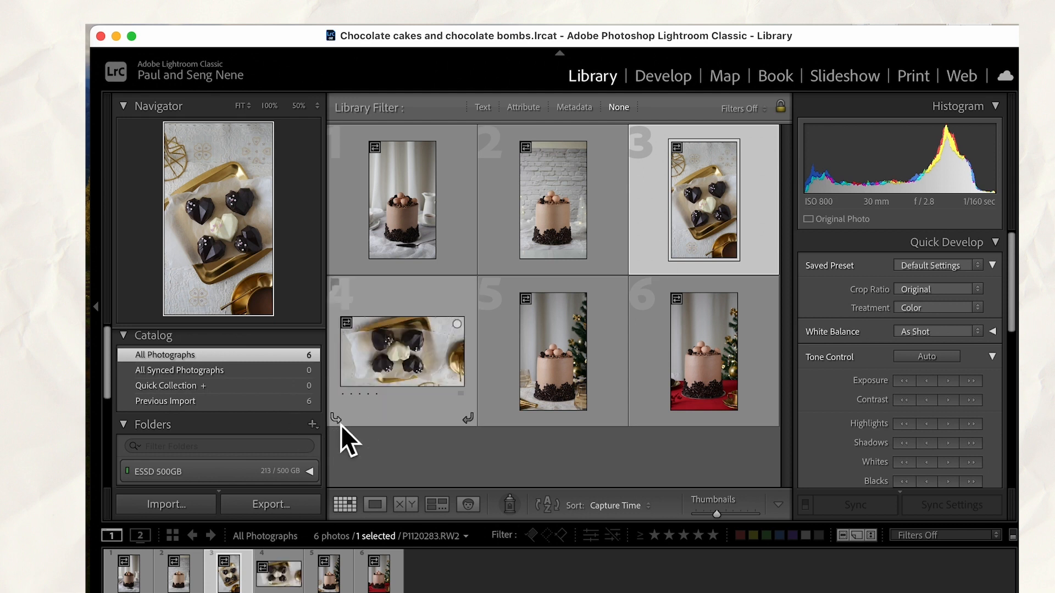
left_click(341, 424)
left_click(340, 424)
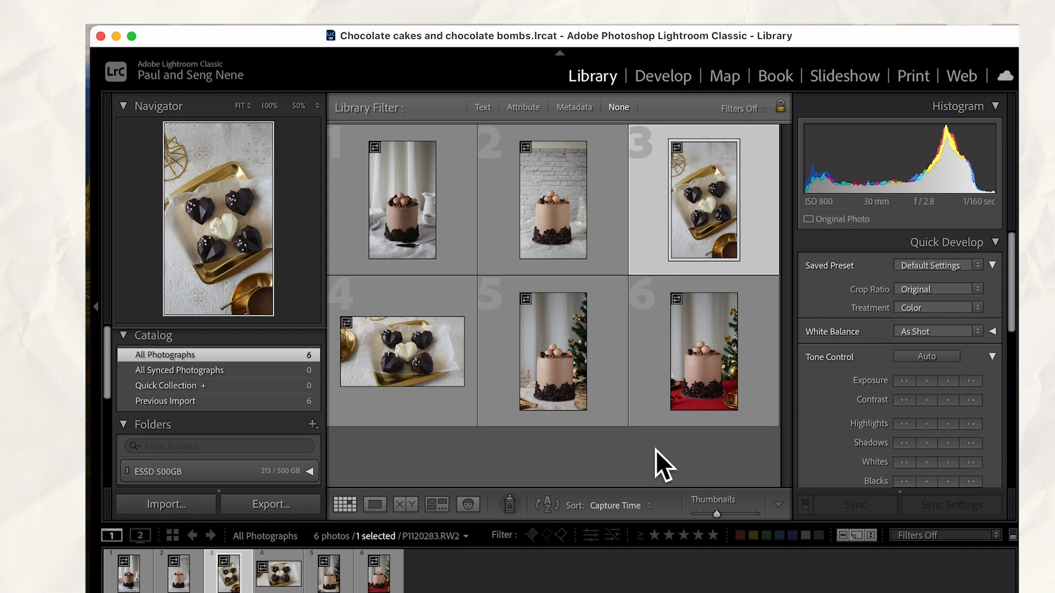
Select the first cake photo, P1120259.RW2, and open it in the Develop module
left_click(398, 226)
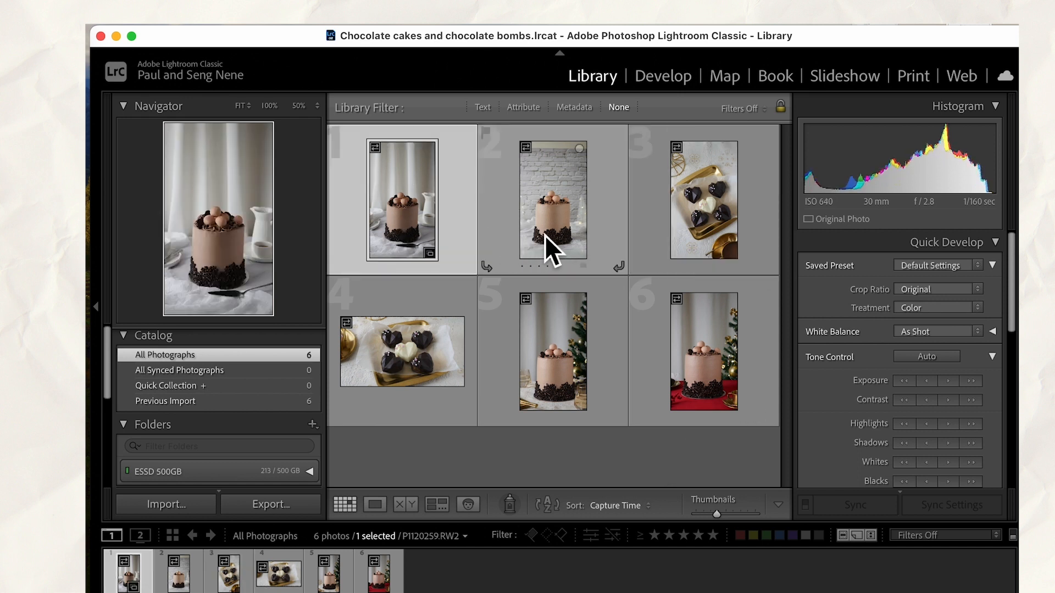
left_click(545, 235)
left_click(562, 466)
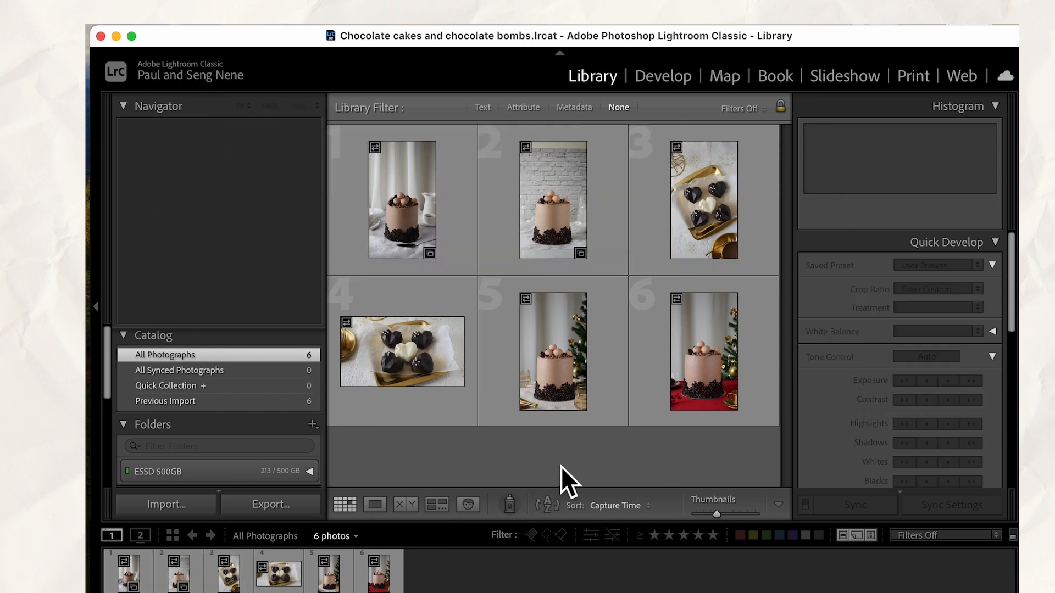
left_click(527, 234)
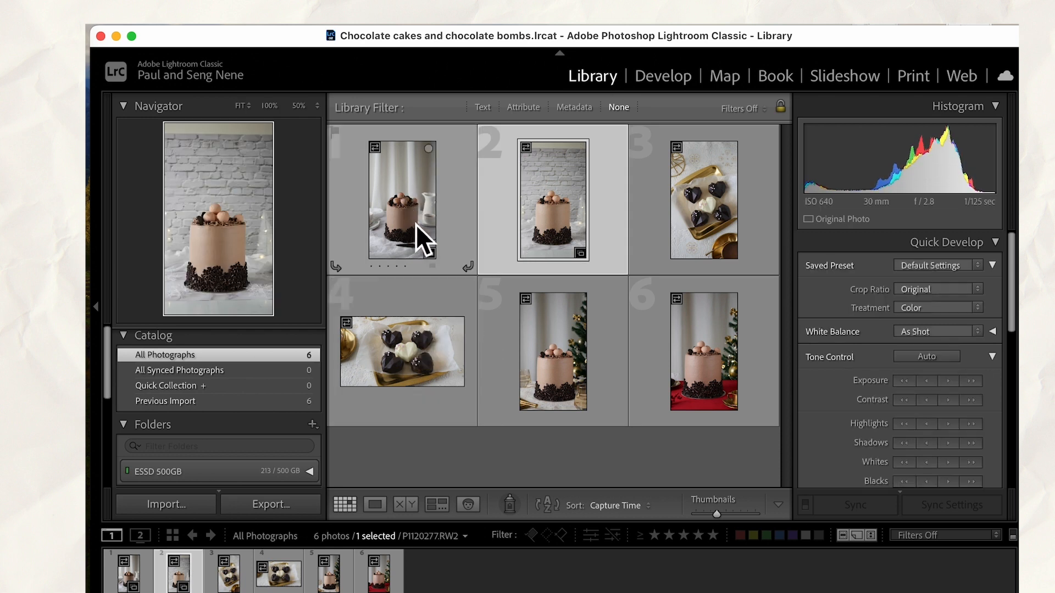
left_click(402, 228)
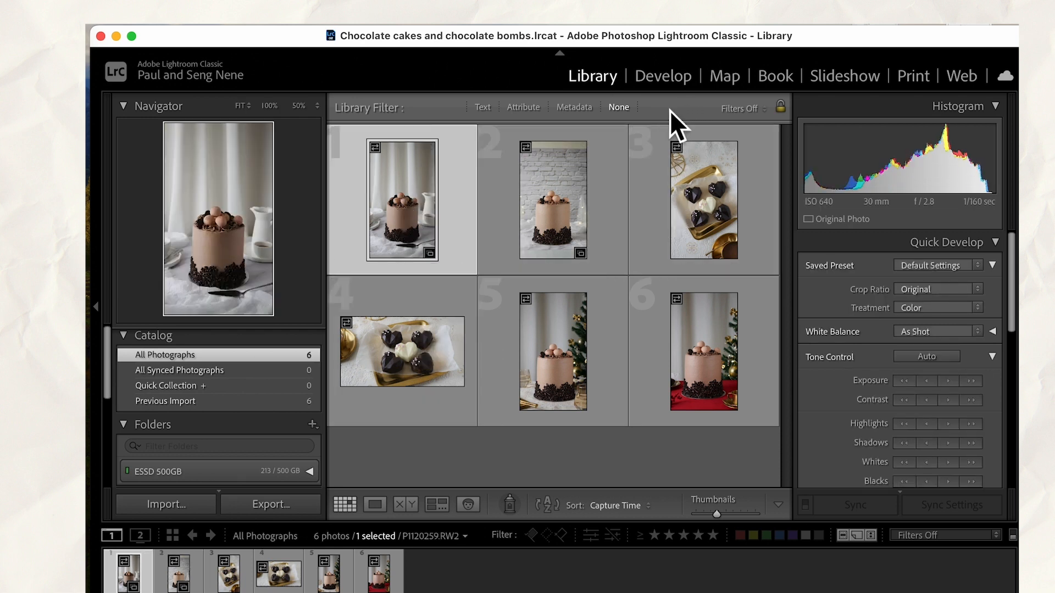
left_click(663, 77)
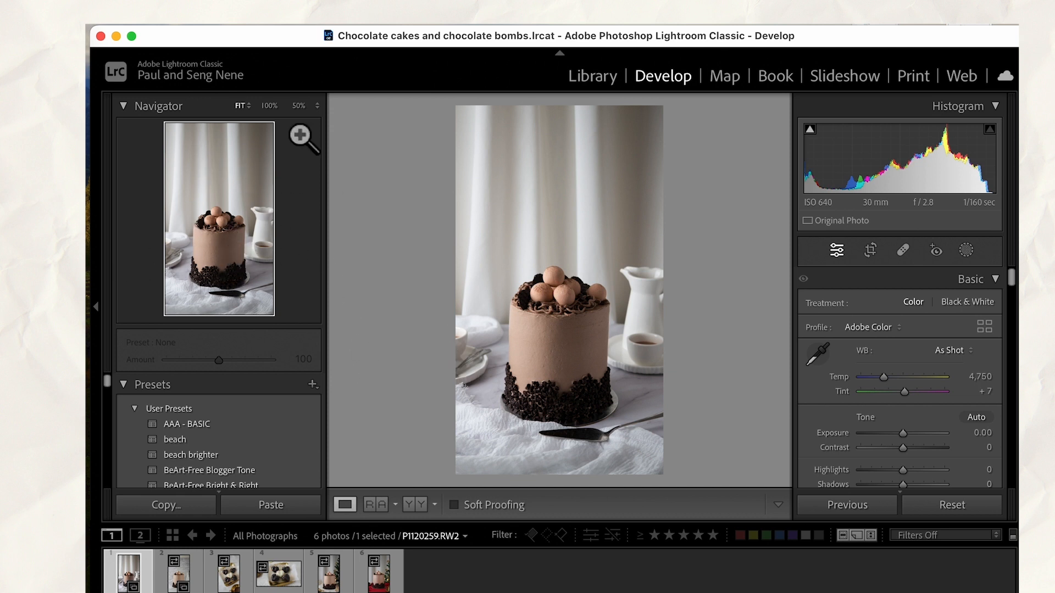
Inspect the cake photo at 50% zoom, checking the cake, the jug and cup, the curtain and the tablecloth
left_click(251, 261)
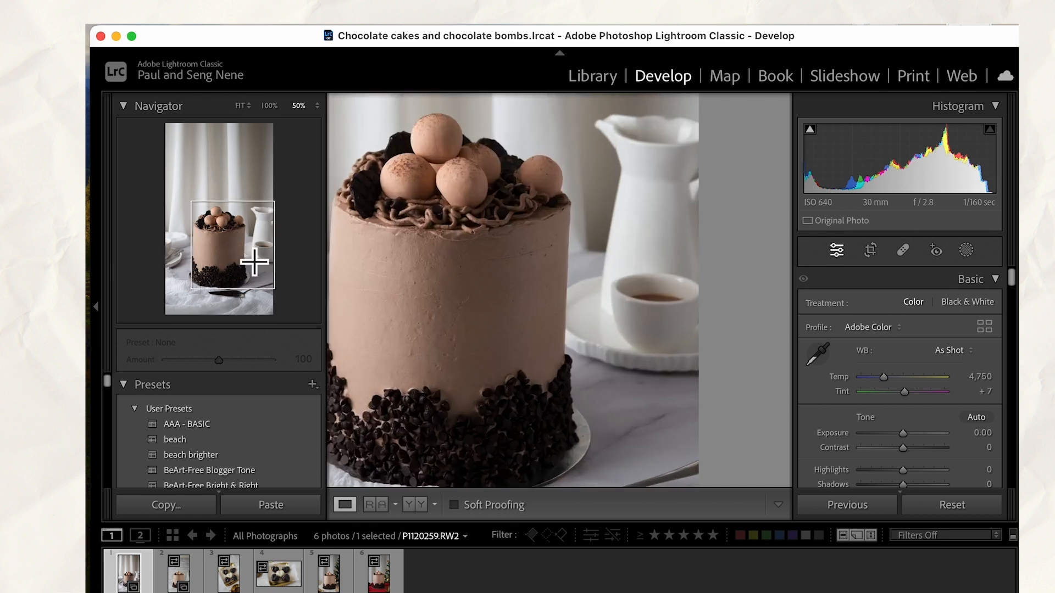
left_click(177, 217)
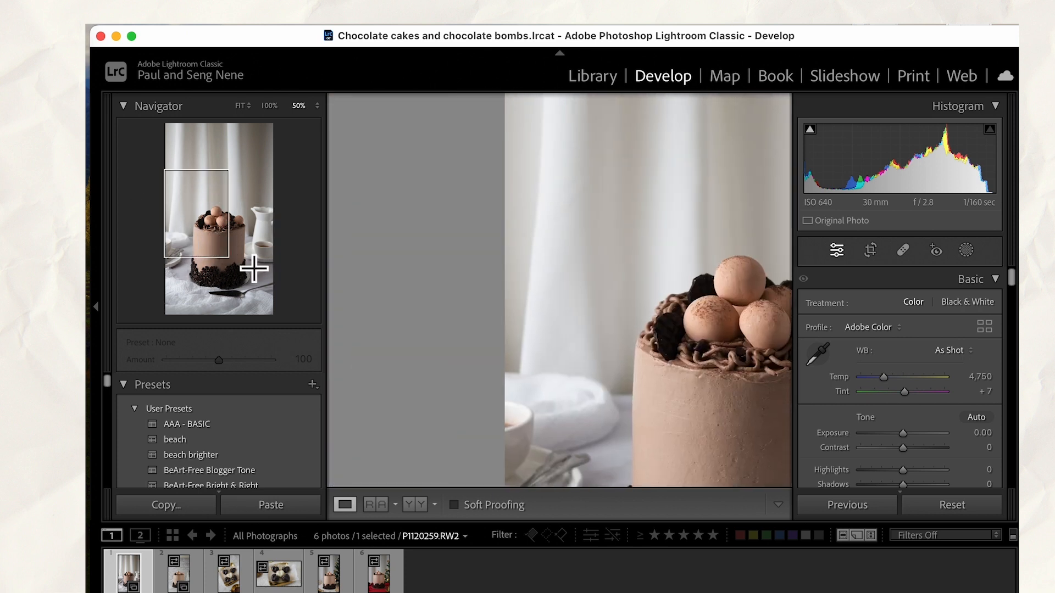
left_click(226, 234)
left_click(255, 249)
left_click(201, 288)
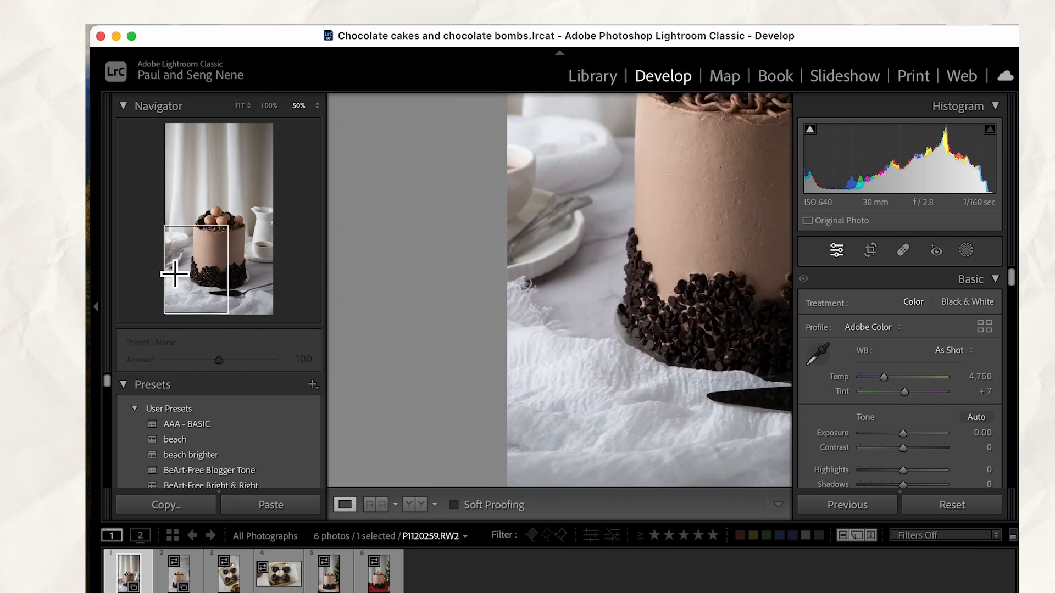
Fit the whole cake photo in view and try a 1 x 1 crop framed around the cake
left_click(537, 325)
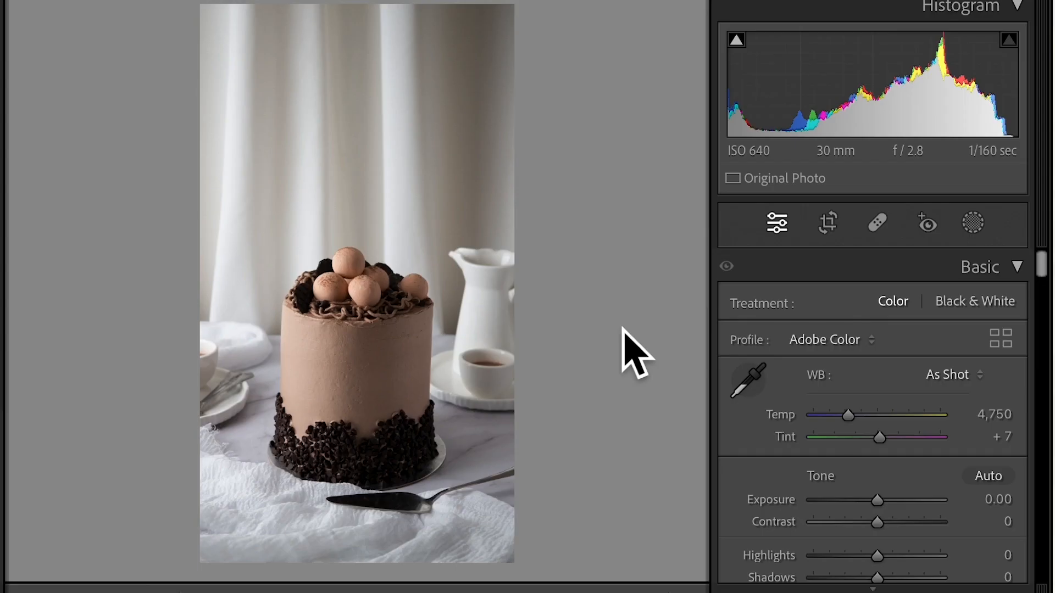
left_click(828, 222)
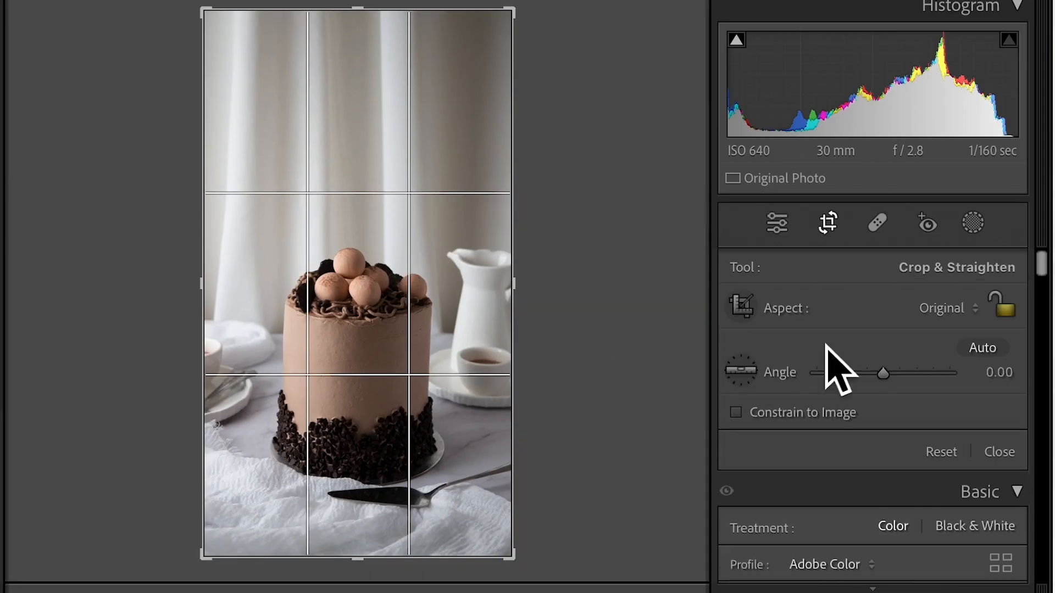
left_click(940, 312)
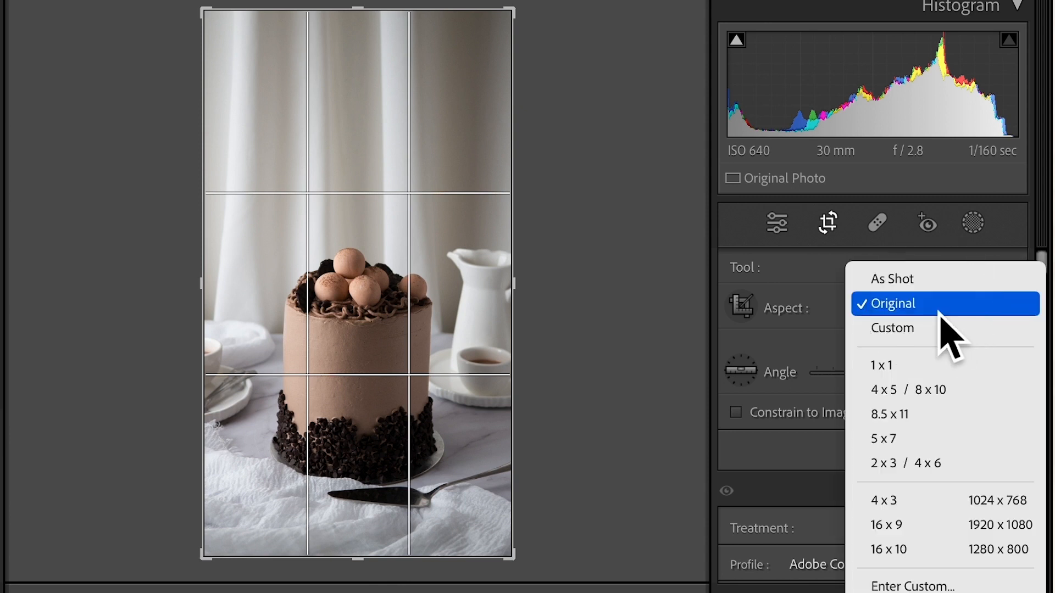
left_click(905, 365)
left_click_drag(471, 379, 434, 275)
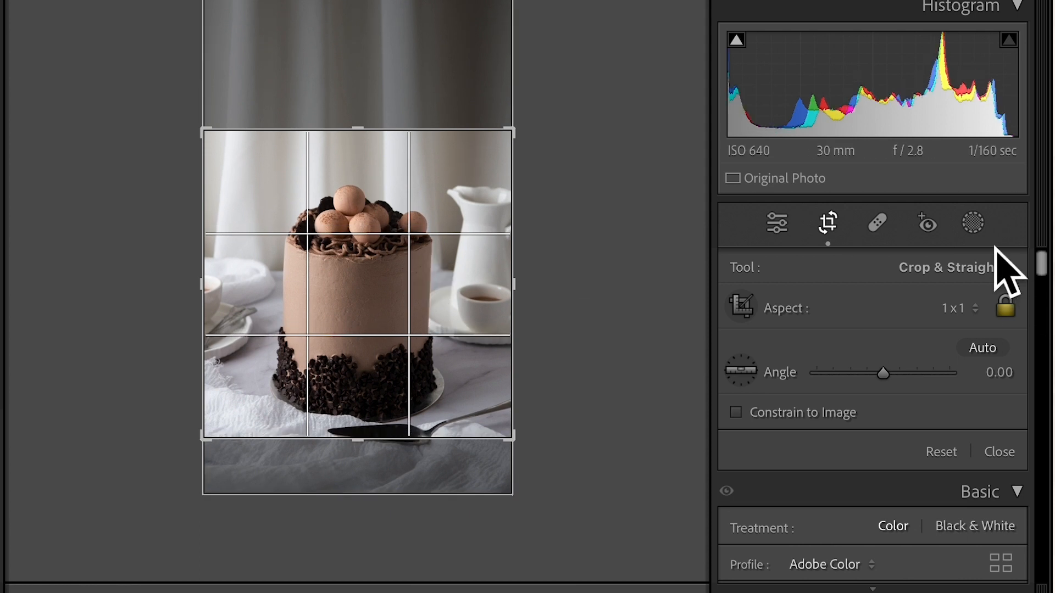
left_click(836, 231)
Crop the cake photo to a 4 x 5 / 8 x 10 aspect, enlarging the frame to the photo's full width with the cake server inside
left_click(829, 224)
left_click(959, 309)
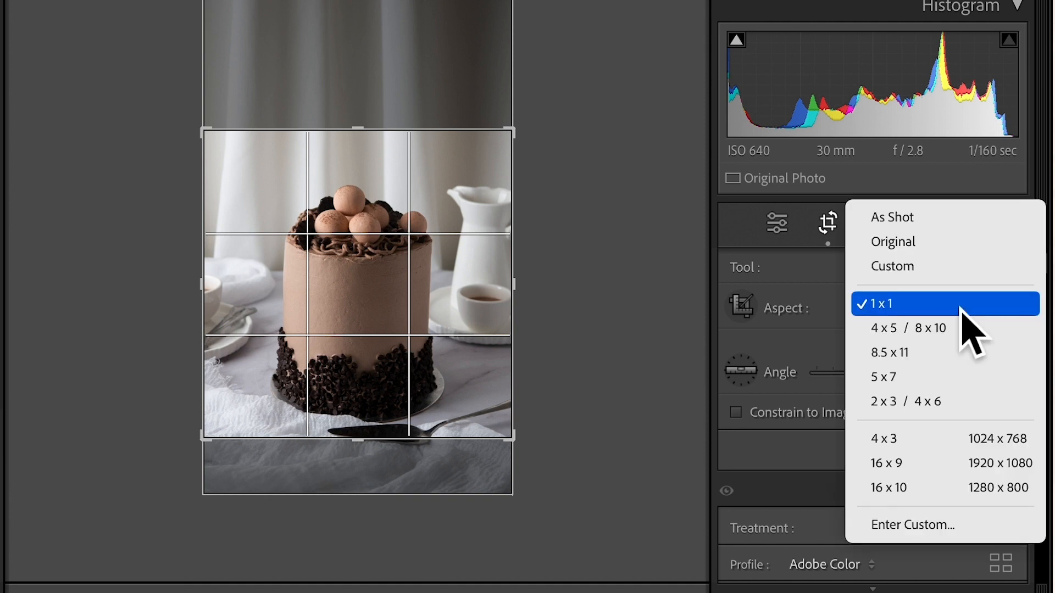
left_click(928, 329)
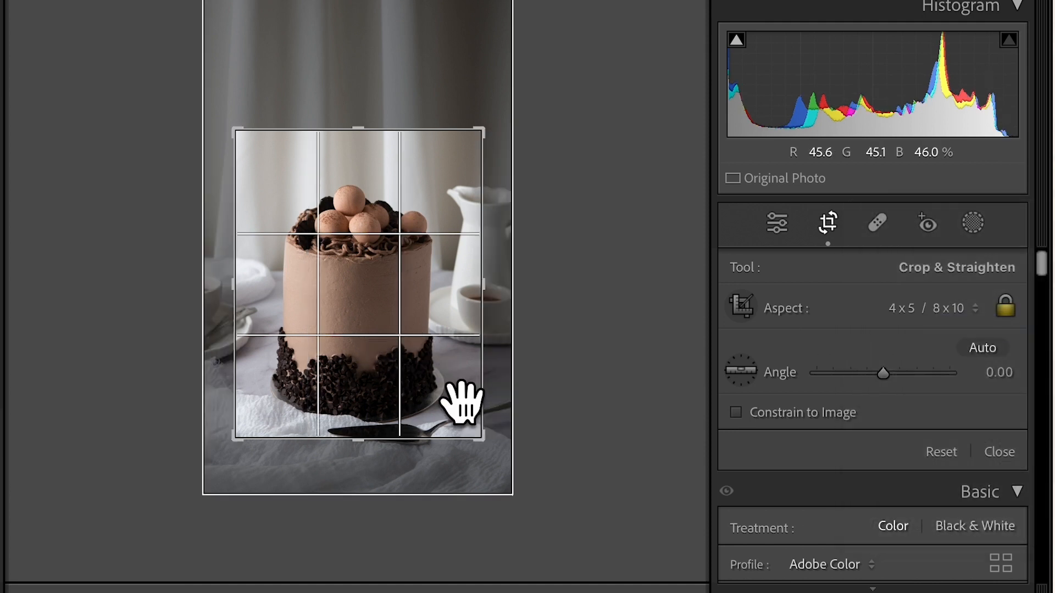
left_click_drag(484, 439, 497, 455)
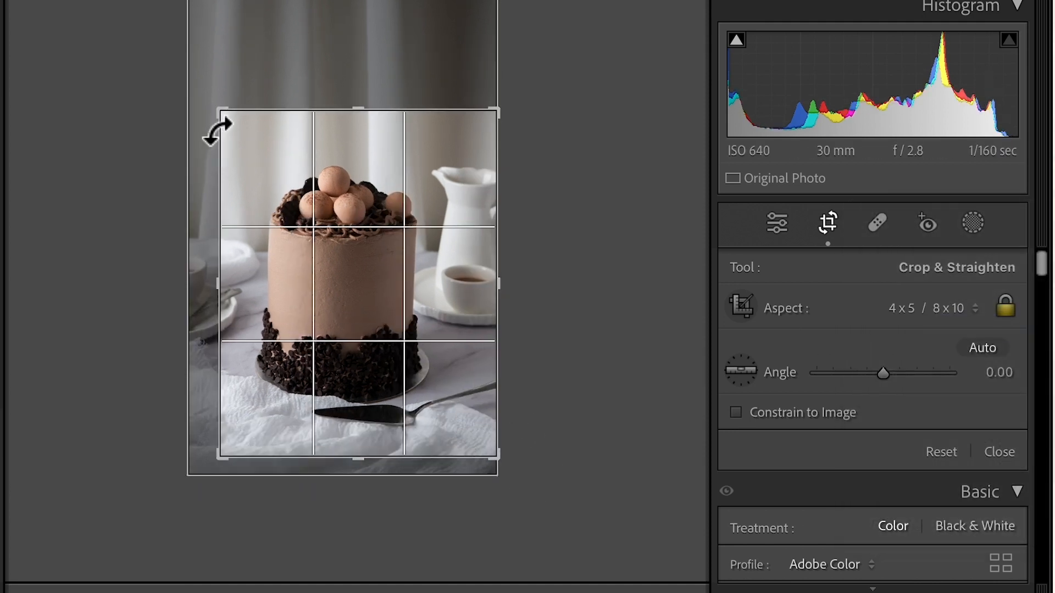
left_click_drag(226, 117, 184, 79)
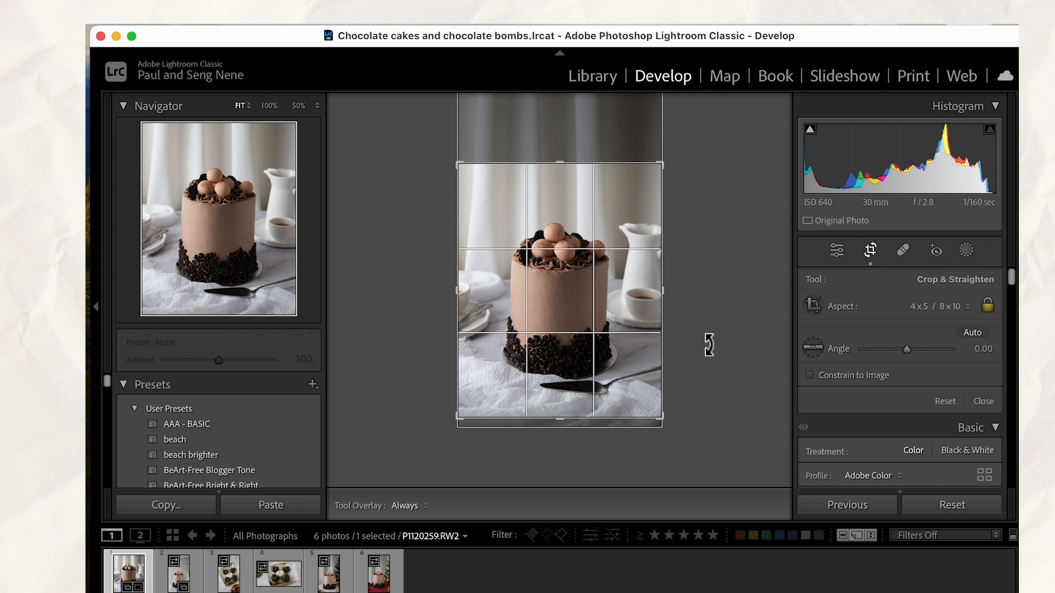
key("Return")
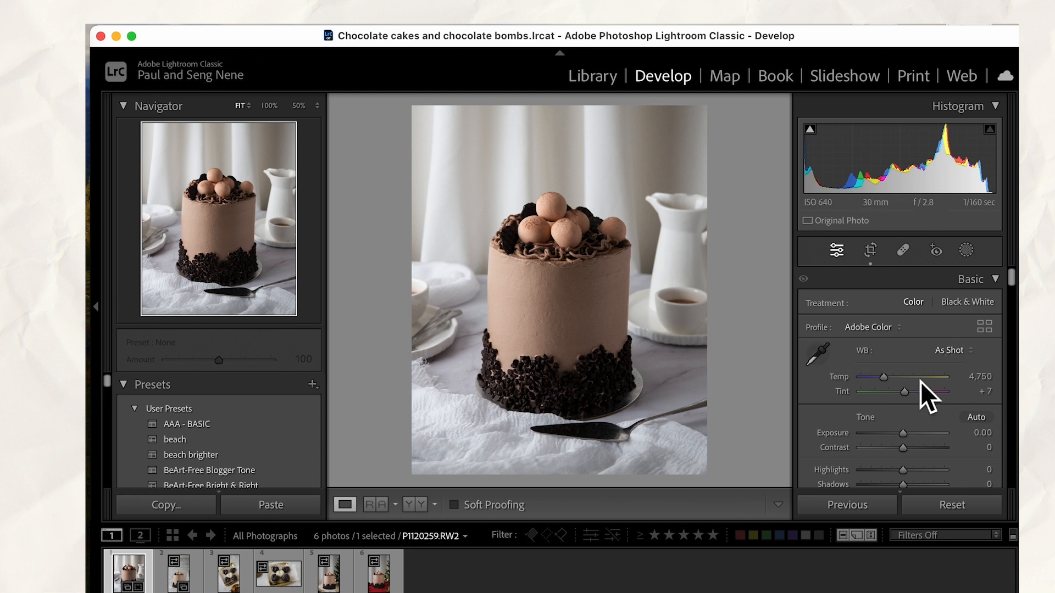
Set the cake photo's Exposure to +0.50 and Contrast to +10
scroll(922, 396, "down", 4)
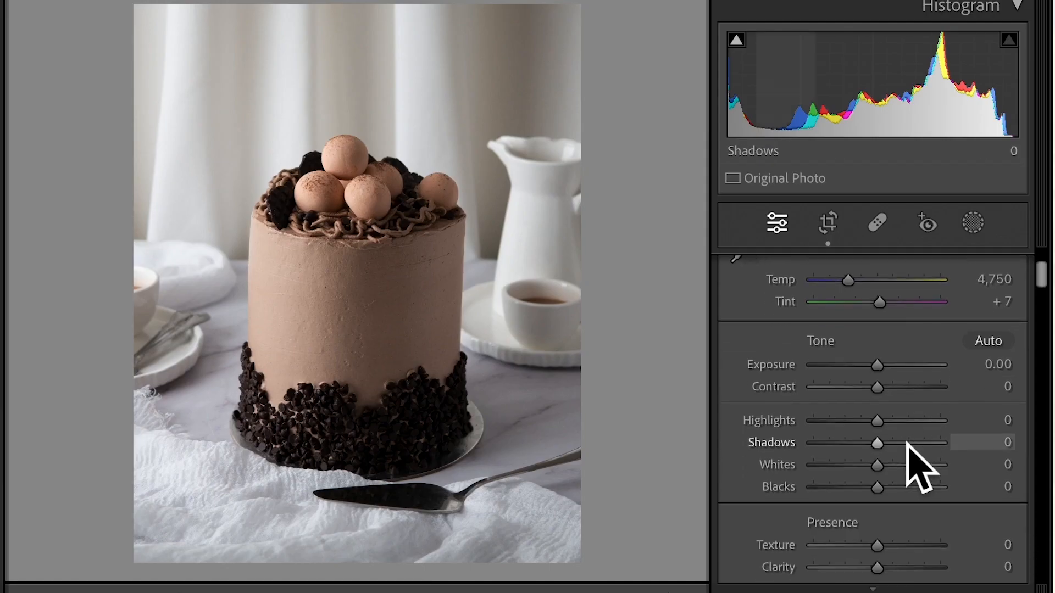
scroll(908, 456, "down", 2)
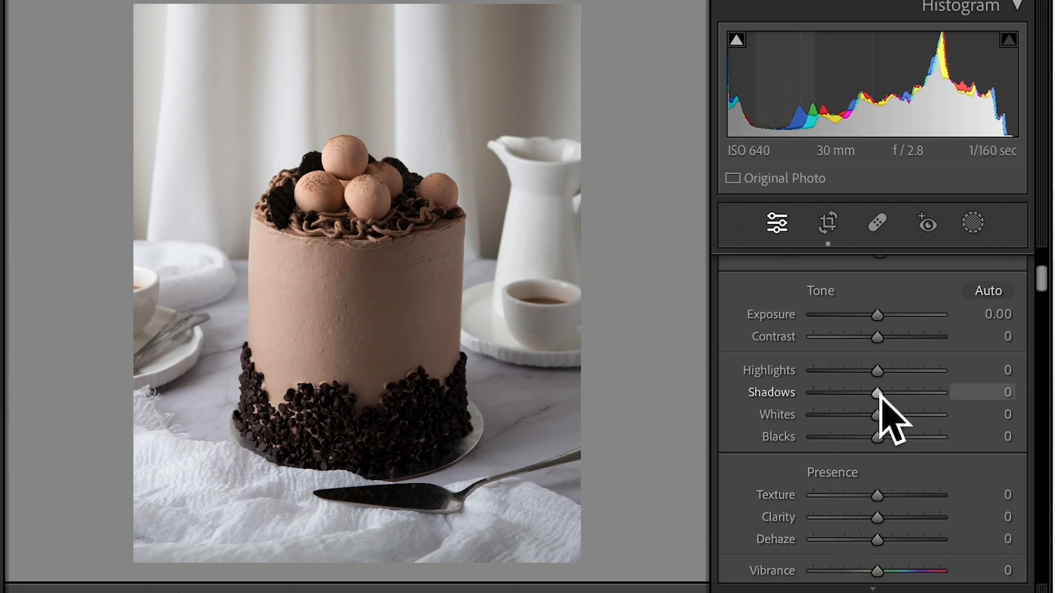
scroll(907, 349, "up", 2)
left_click(879, 367)
left_click_drag(877, 365, 888, 367)
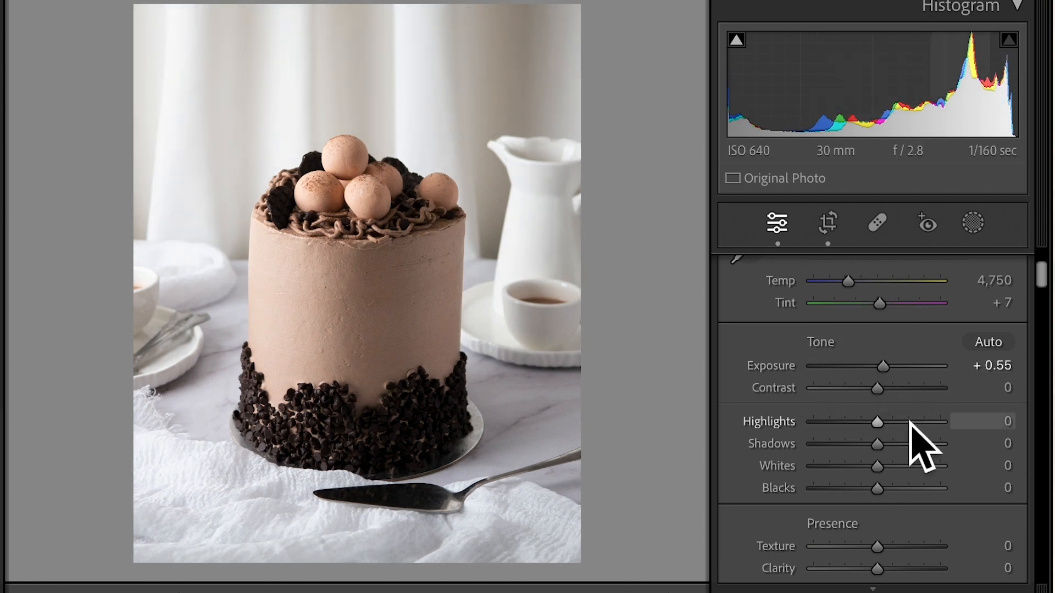
left_click_drag(887, 370, 886, 371)
left_click_drag(886, 371, 896, 408)
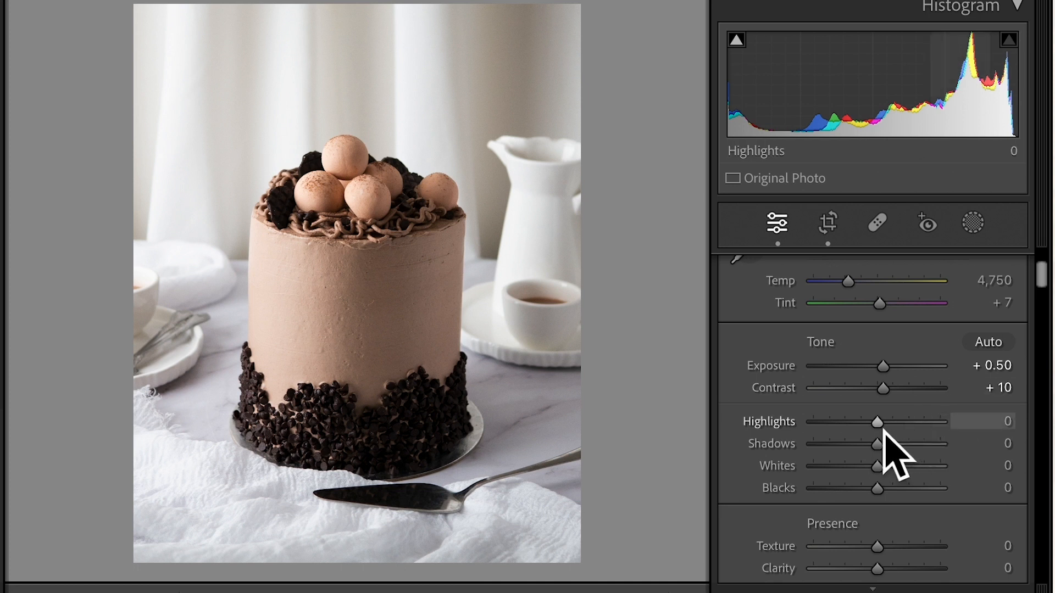
Try Highlights at −37 and at +38 to compare their effect, and reset the value to 0
left_click_drag(884, 437, 860, 429)
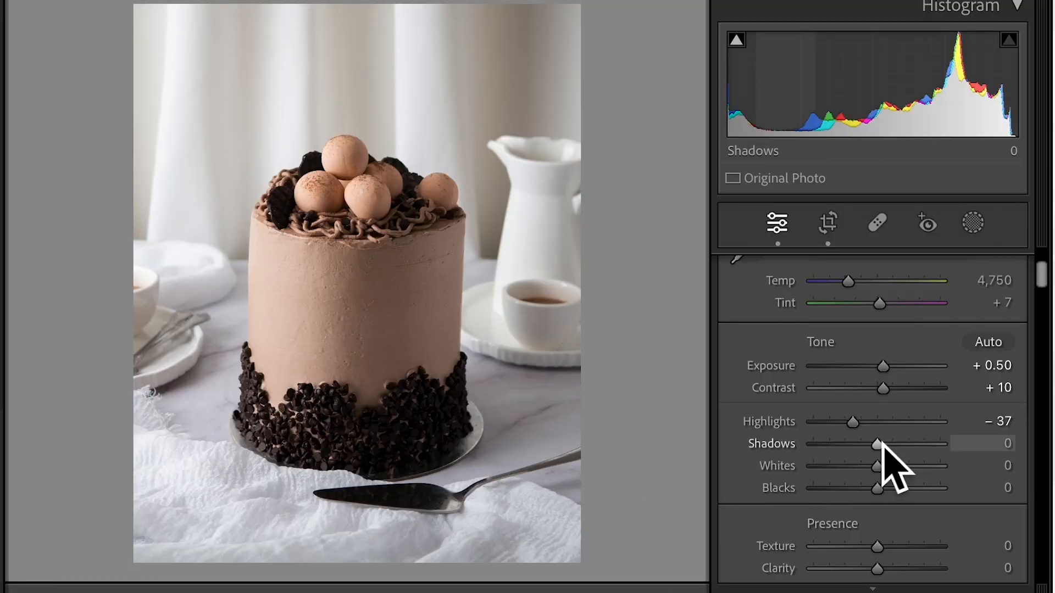
left_click_drag(854, 430, 906, 434)
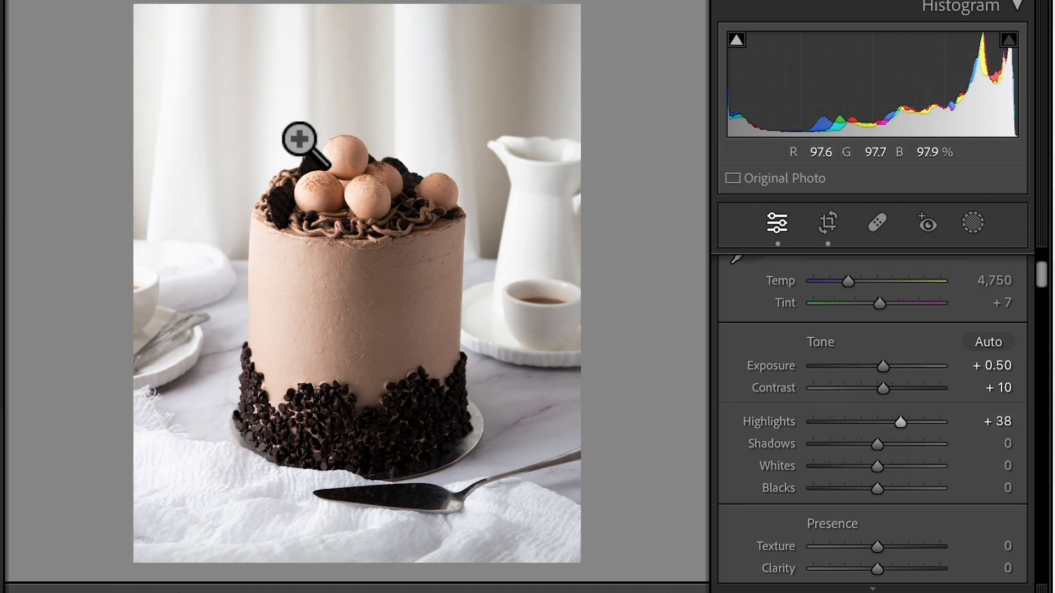
double_click(907, 431)
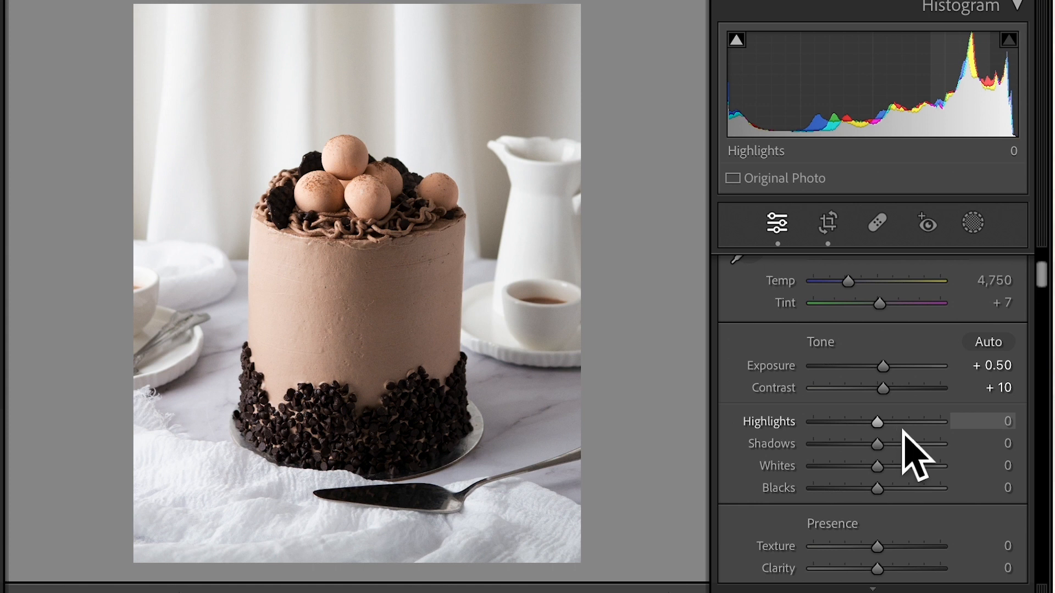
Lower Highlights to −37 and raise Shadows to +60 to bring out the dark chocolate chips
left_click_drag(881, 433, 858, 433)
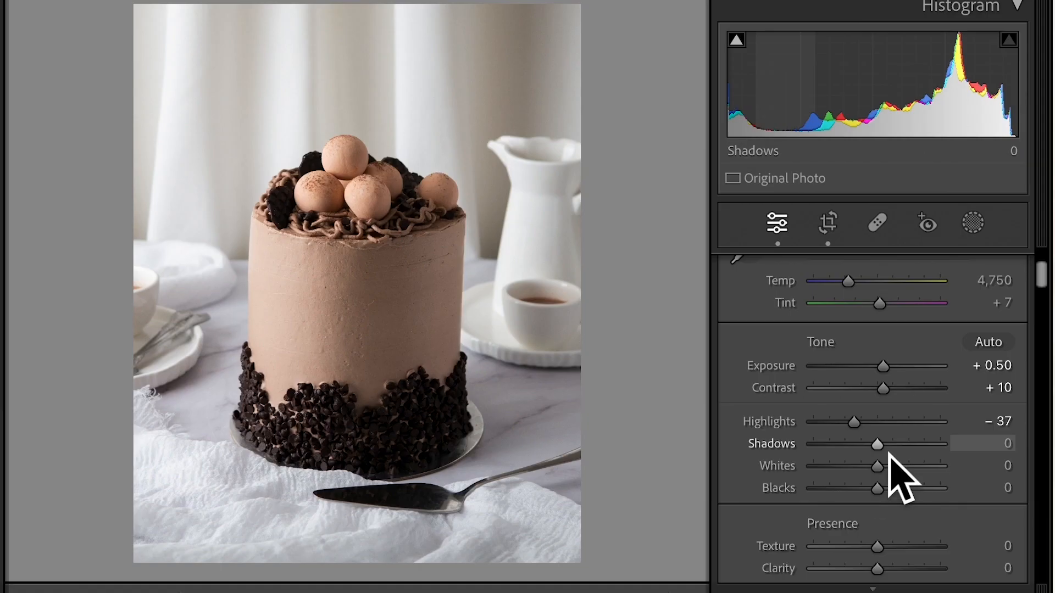
left_click_drag(889, 453, 926, 455)
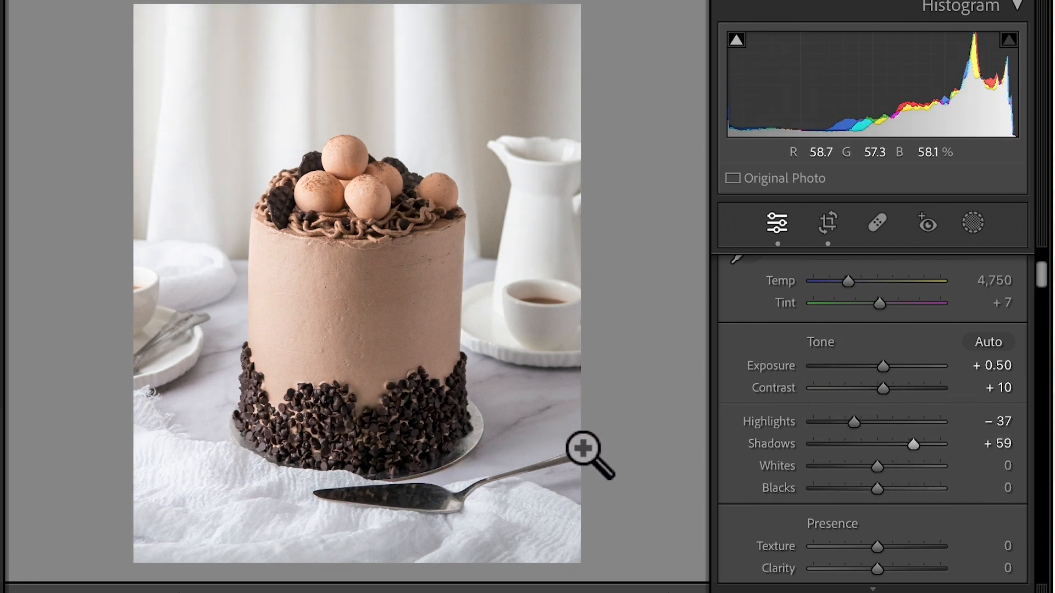
left_click(923, 452)
mouse_move(916, 444)
left_mouse_down()
mouse_move(923, 452)
mouse_move(917, 443)
left_mouse_up()
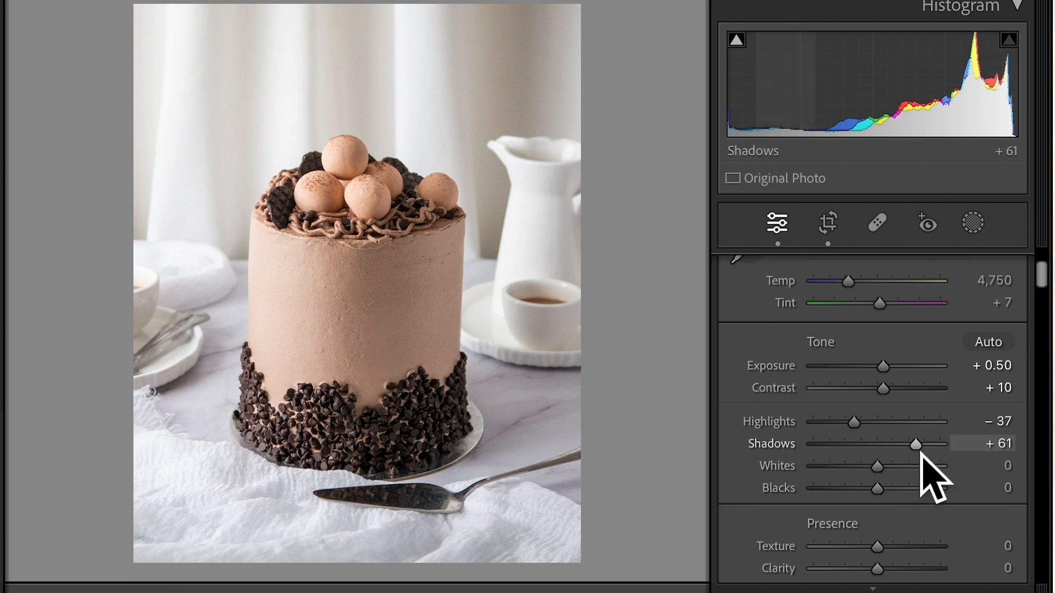
left_click_drag(916, 444, 918, 443)
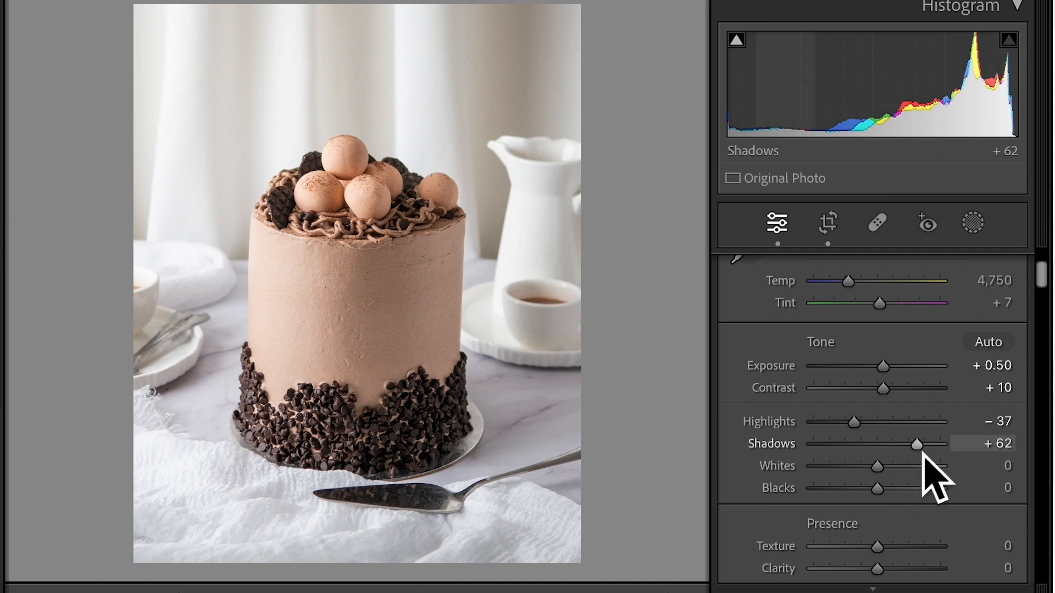
left_click_drag(928, 452, 927, 452)
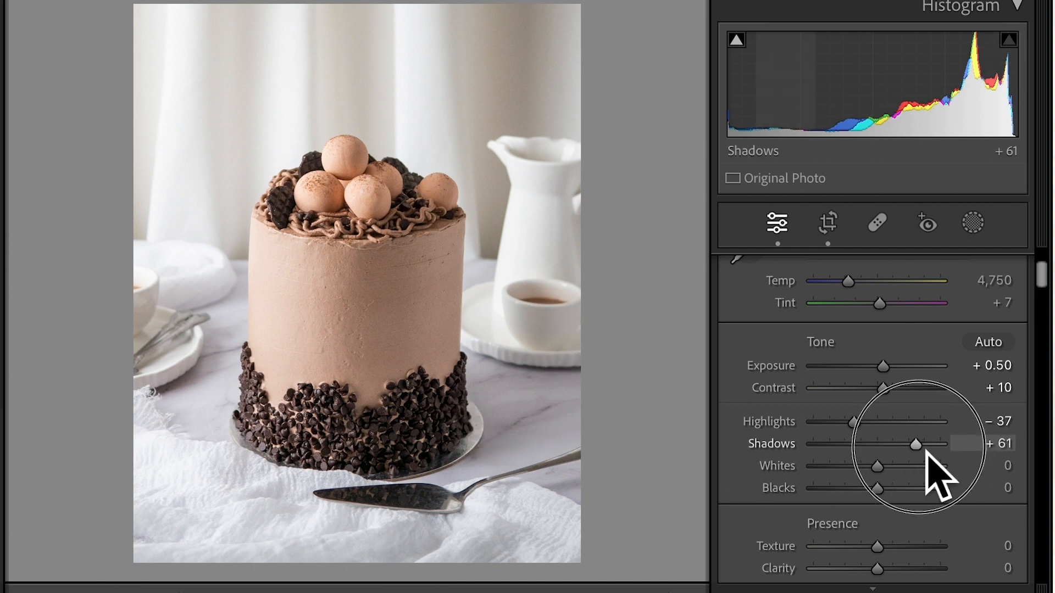
left_click_drag(919, 446, 917, 447)
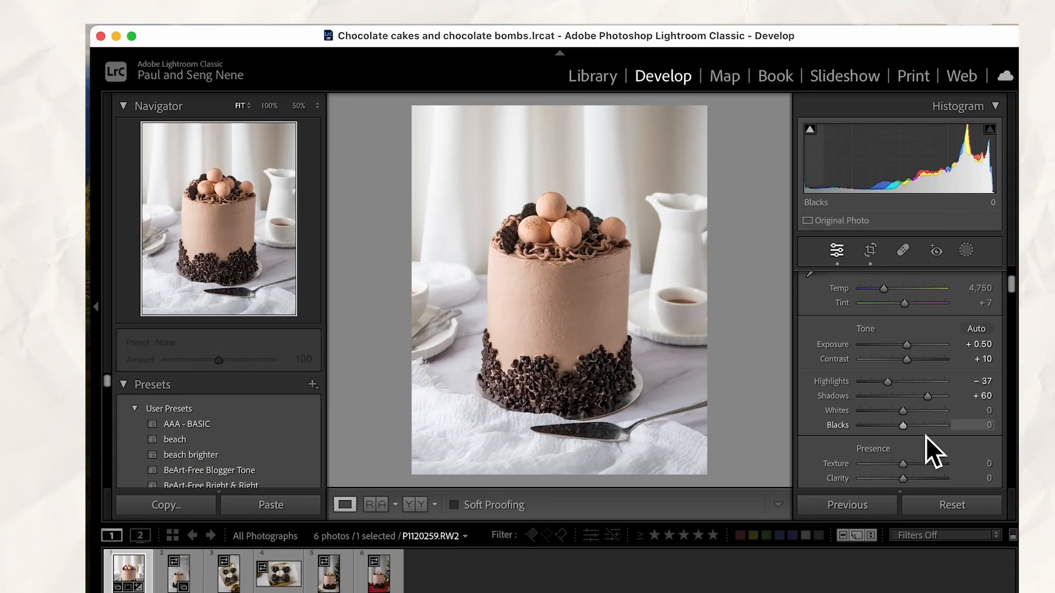
Set Whites to +11 and Blacks to −6
left_click_drag(905, 416, 906, 429)
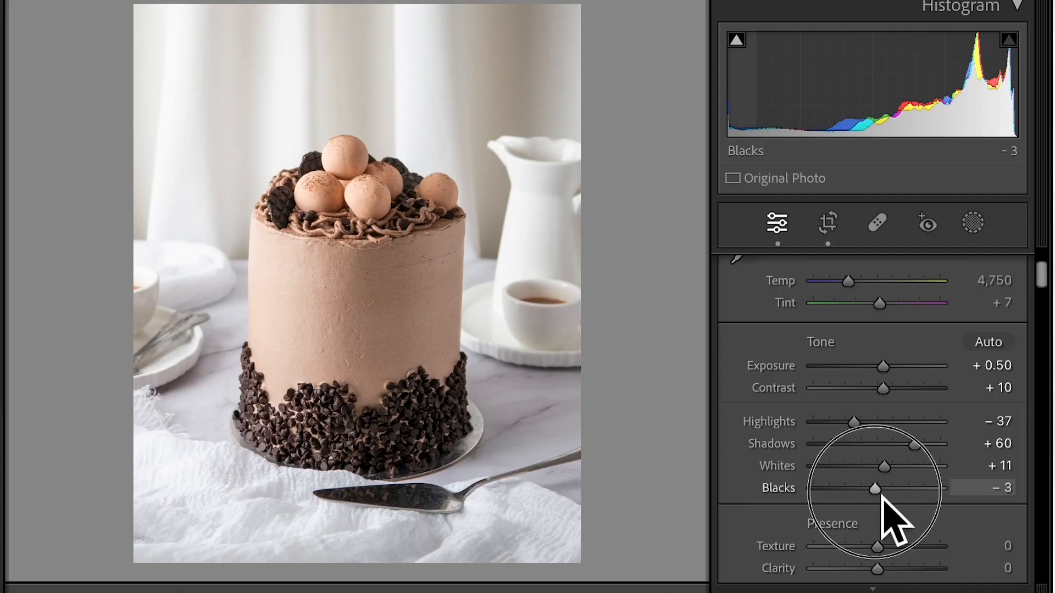
mouse_move(882, 496)
left_mouse_down()
mouse_move(818, 491)
mouse_move(915, 493)
mouse_move(878, 494)
left_mouse_up()
Set both Texture and Clarity to +10 for the cake photo
scroll(918, 555, "down", 3)
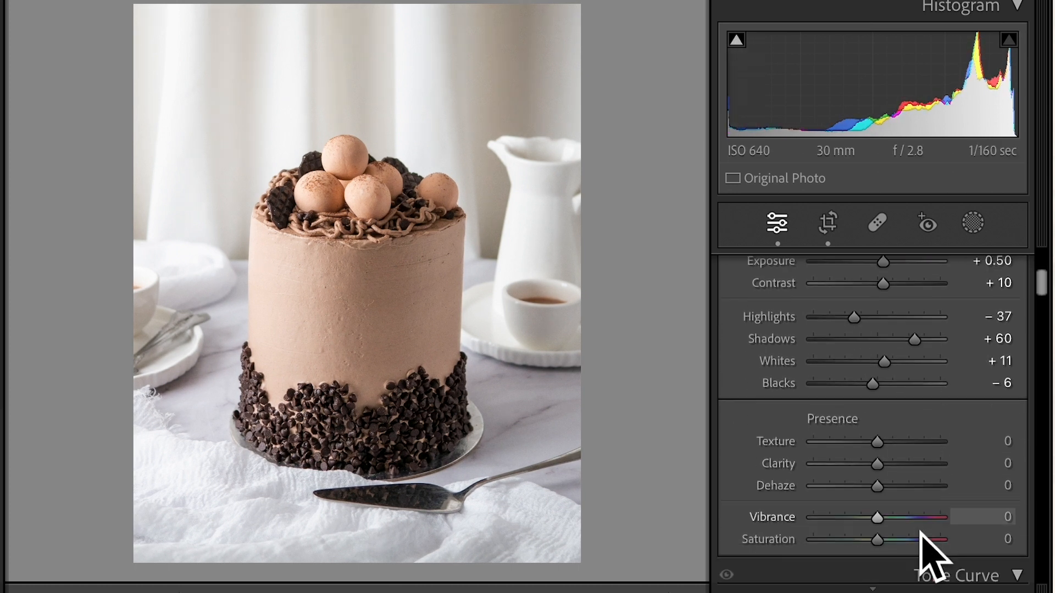
scroll(929, 555, "up", 1)
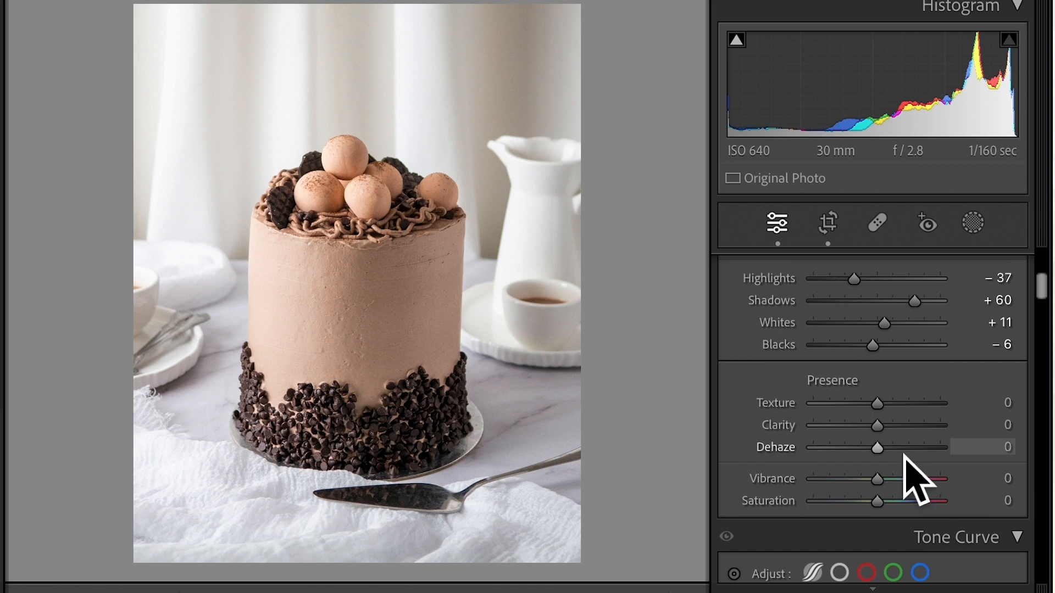
left_click_drag(887, 412, 894, 416)
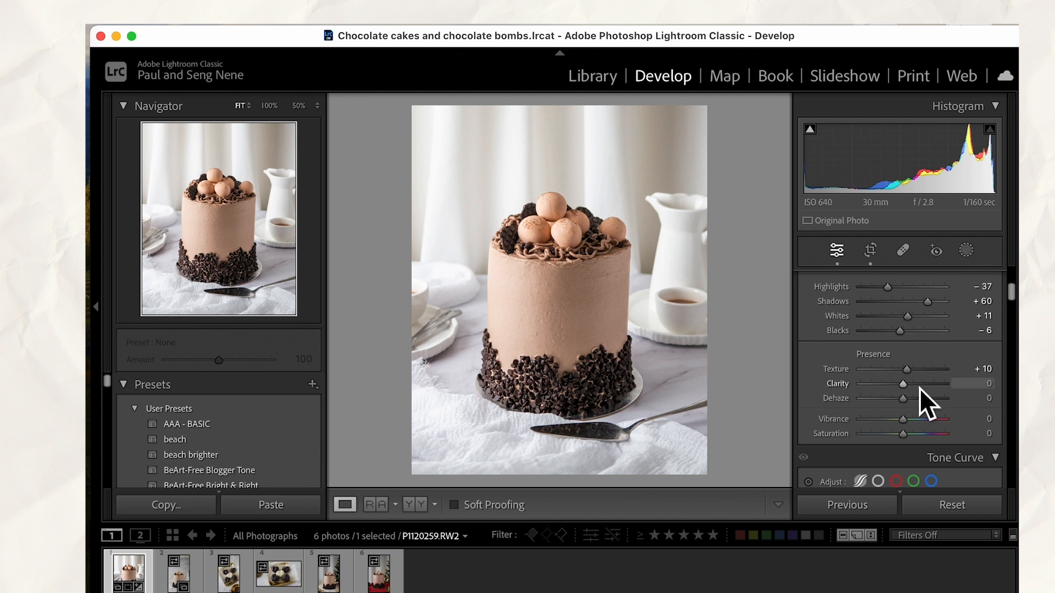
left_click_drag(909, 388, 908, 384)
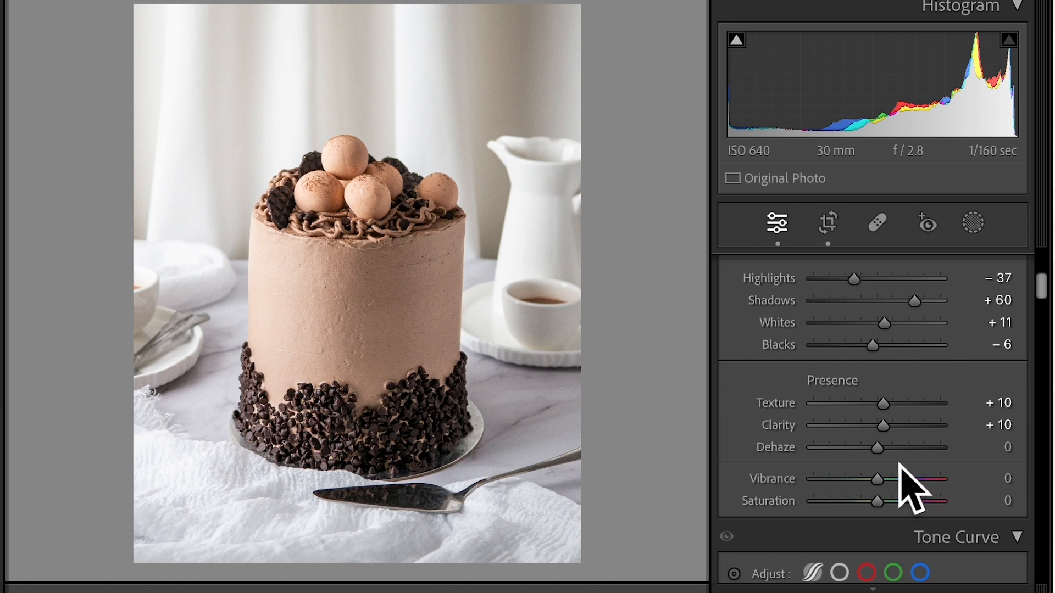
Set Vibrance to +11 and Saturation to +10
scroll(900, 464, "down", 1)
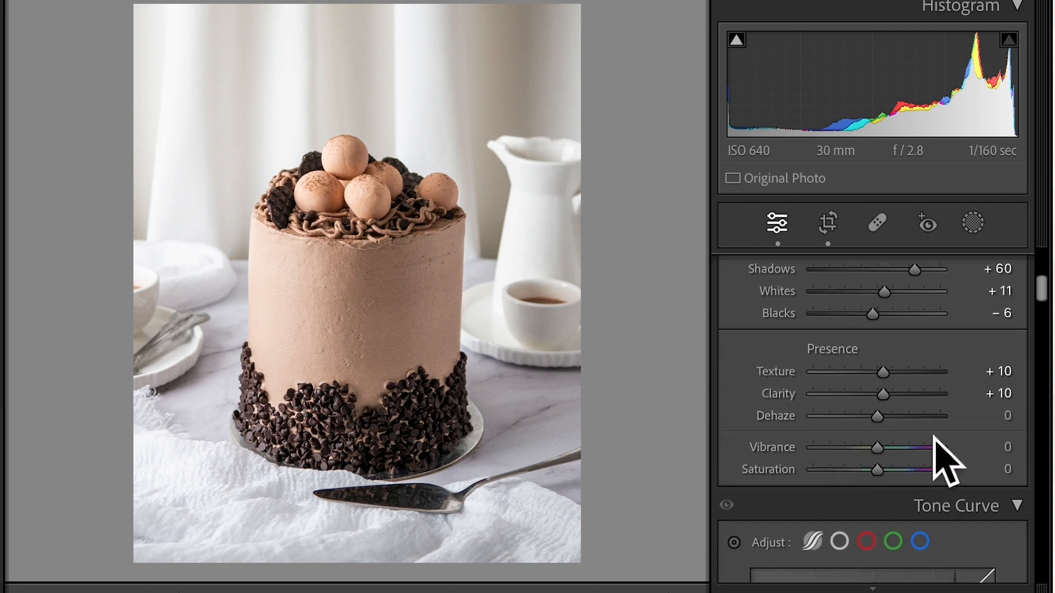
left_click_drag(882, 456, 889, 465)
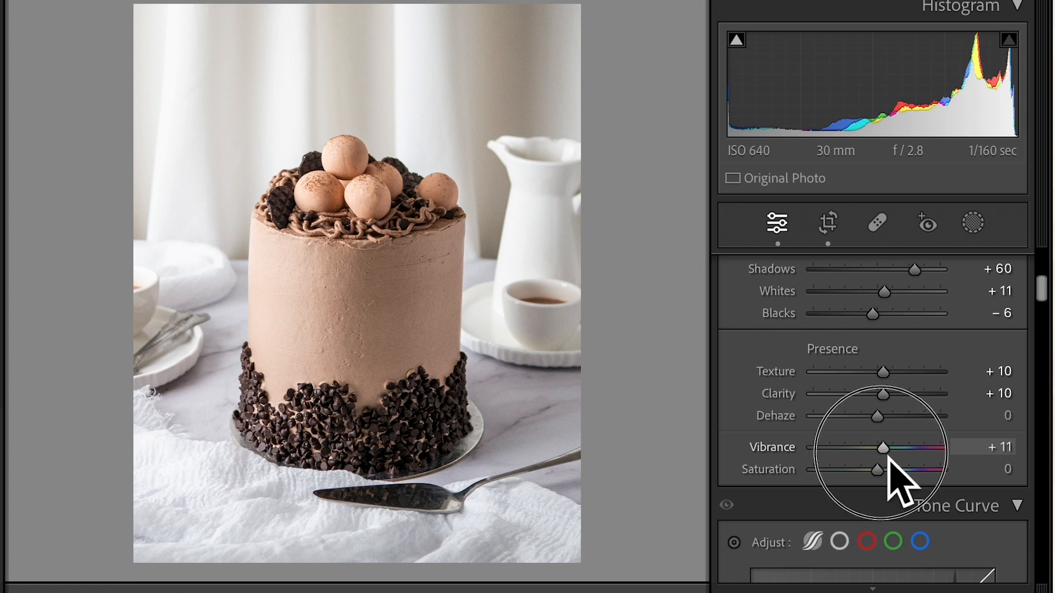
scroll(898, 483, "down", 1)
mouse_move(883, 445)
left_mouse_down()
mouse_move(946, 447)
mouse_move(890, 445)
left_mouse_up()
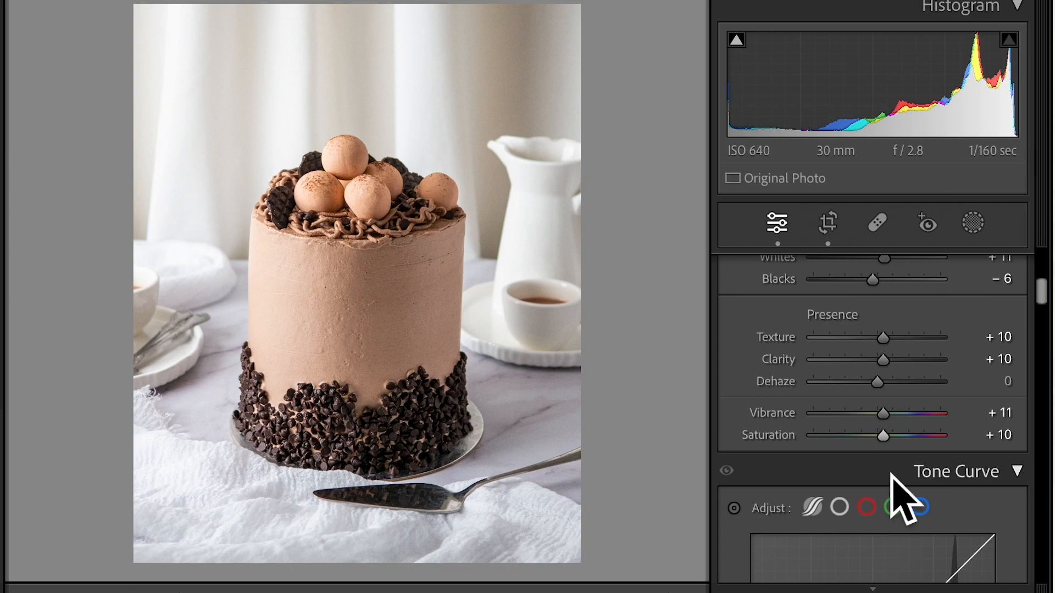
Set the Tone Curve regions to Highlights +10, Lights +5, Darks −5 and Shadows −11, and compare the before and after versions side by side
scroll(902, 493, "down", 4)
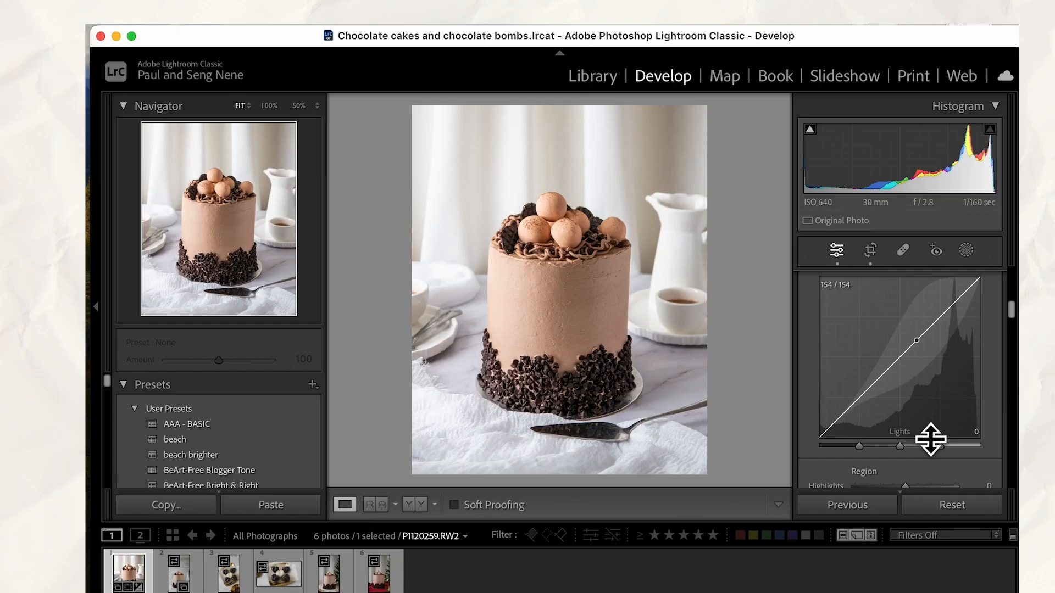
scroll(905, 492, "down", 3)
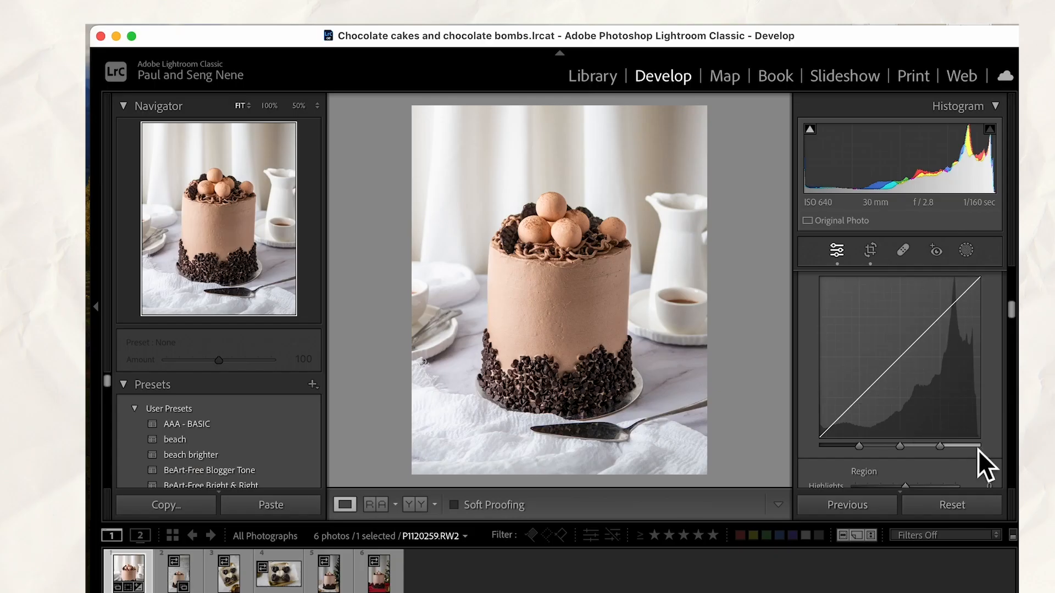
scroll(906, 495, "up", 2)
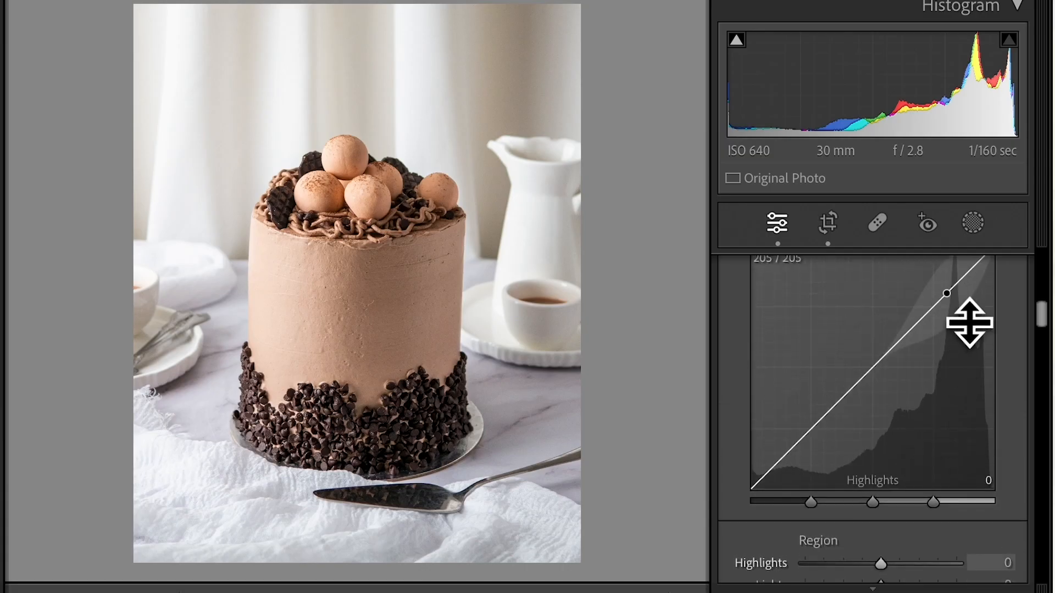
scroll(923, 502, "down", 3)
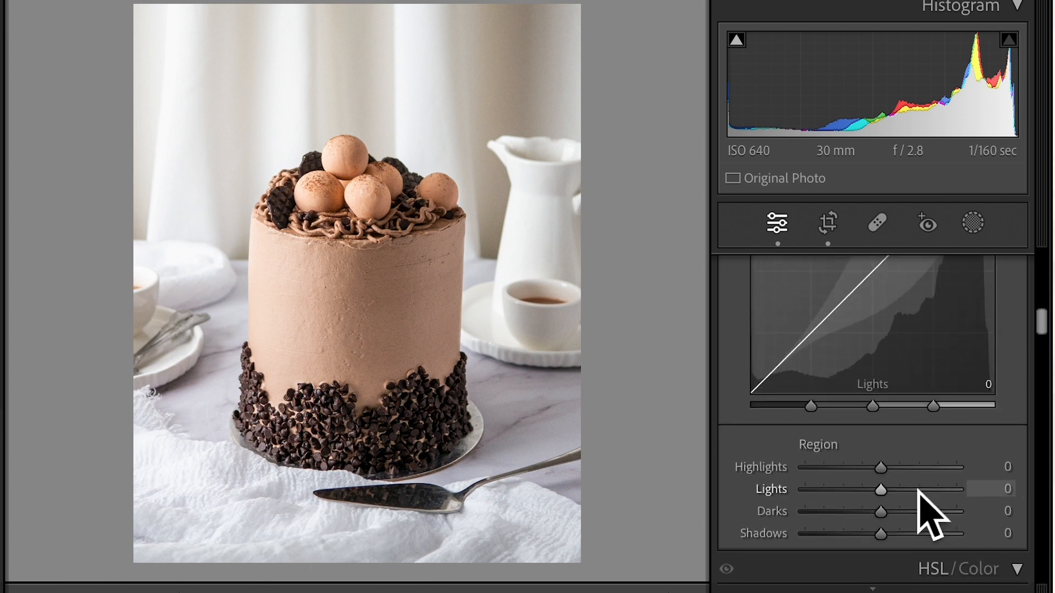
left_click_drag(891, 439, 898, 444)
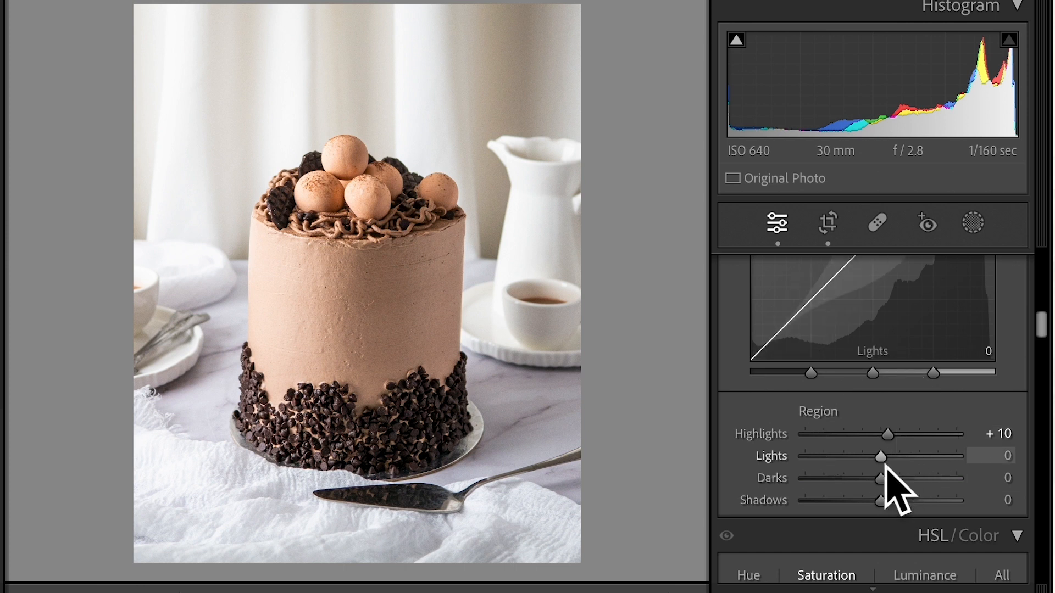
left_click(885, 468)
left_click_drag(886, 467, 879, 509)
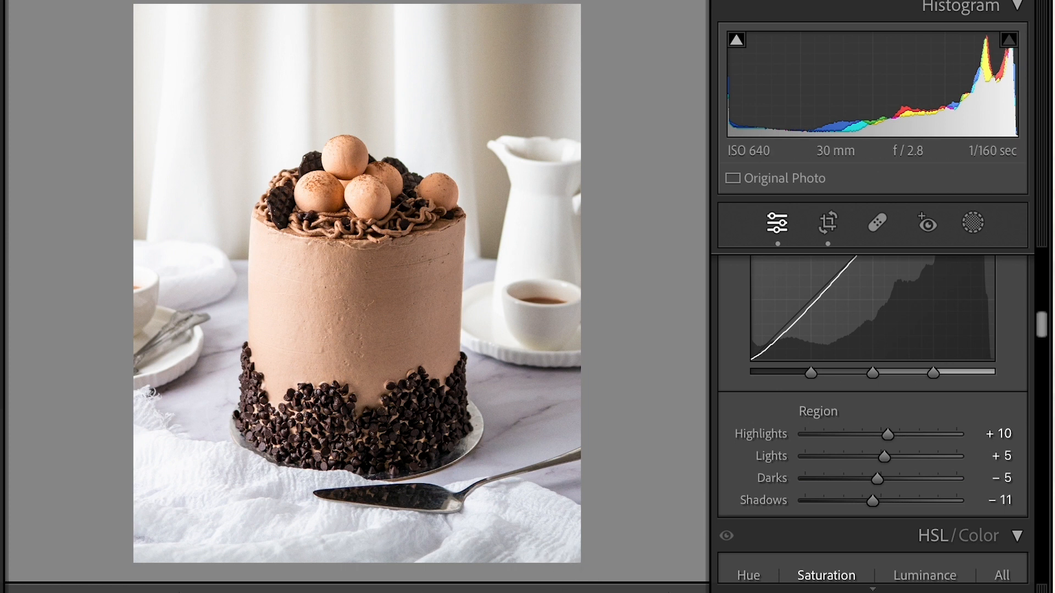
key("y")
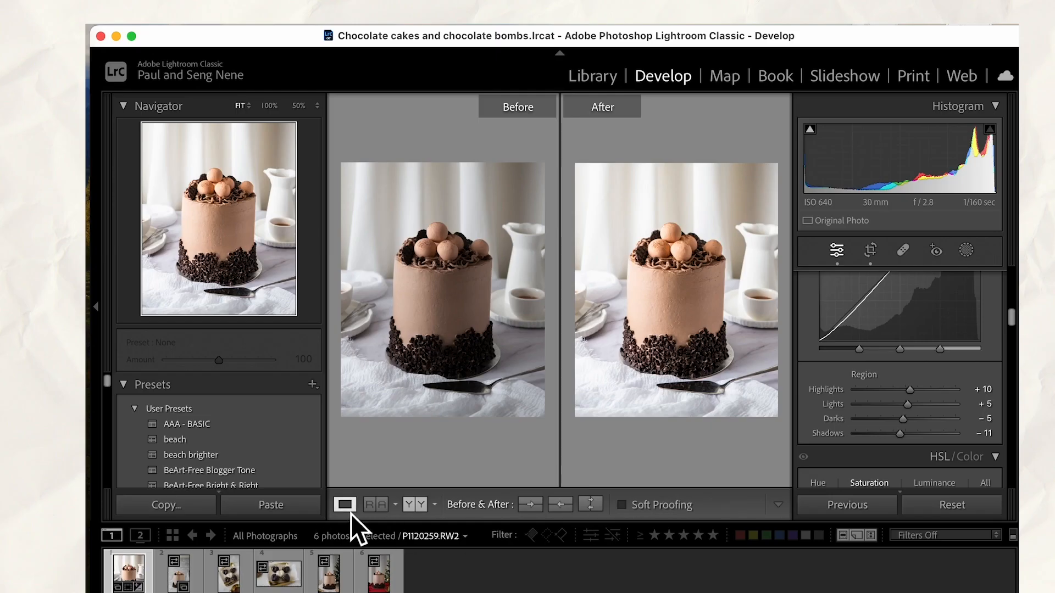
Return to the single-photo view and set the white balance by sampling the white cloth beside the cake as the target neutral
left_click(345, 505)
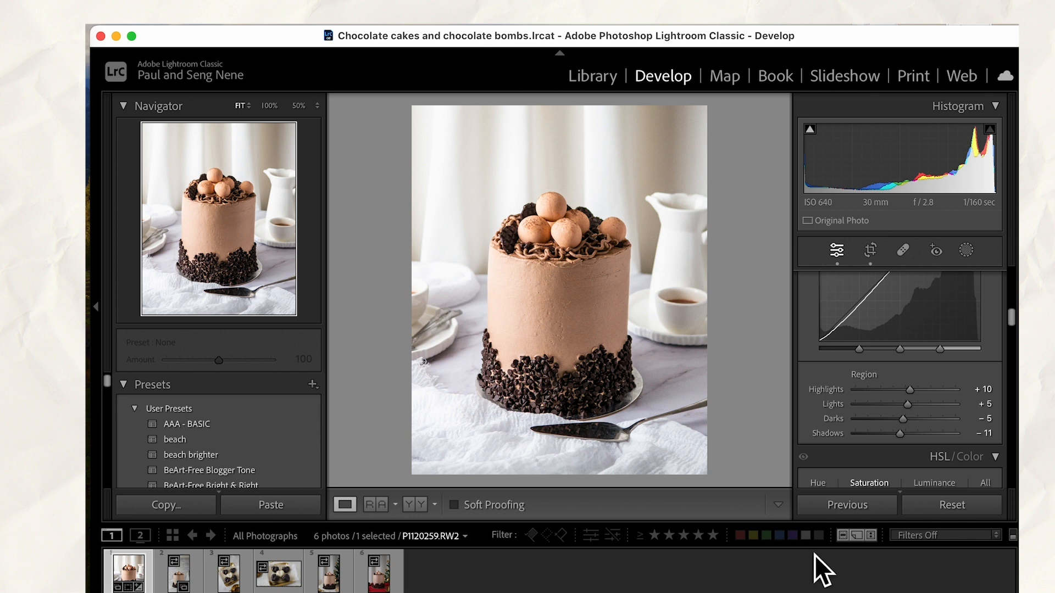
scroll(816, 381, "up", 10)
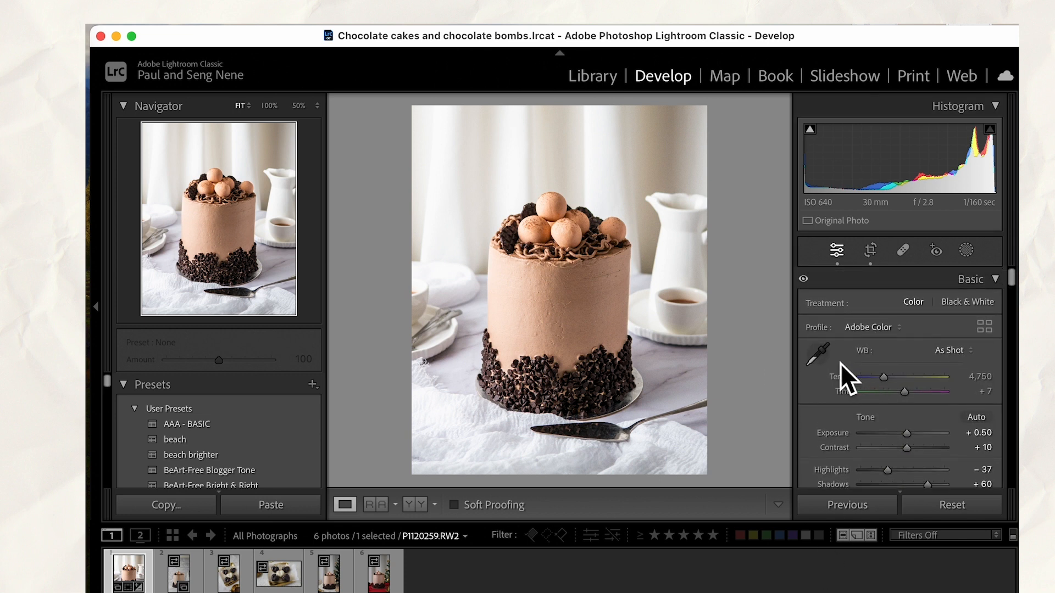
left_click(825, 361)
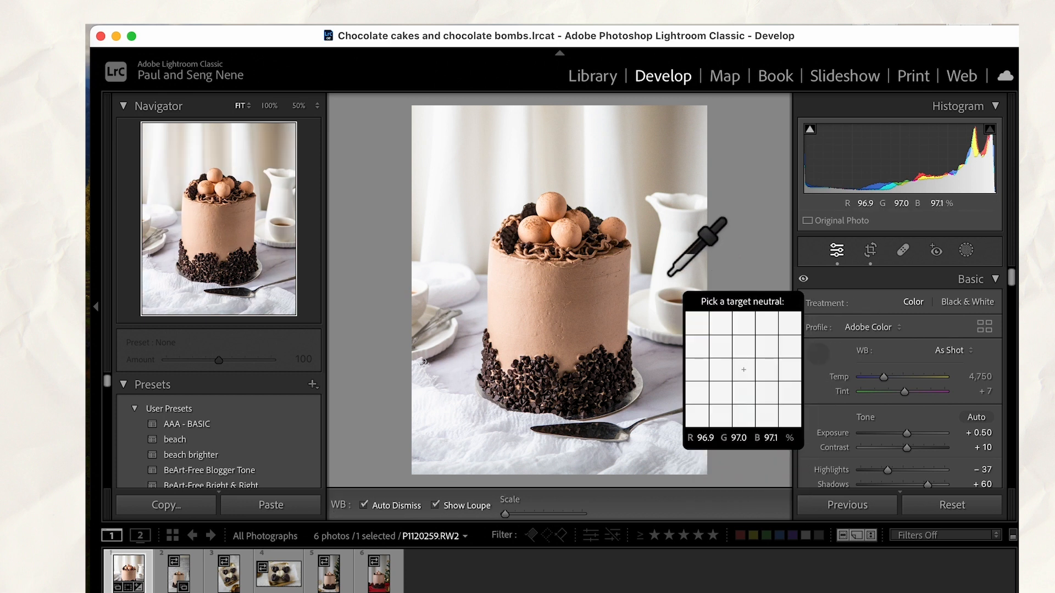
left_click(452, 414)
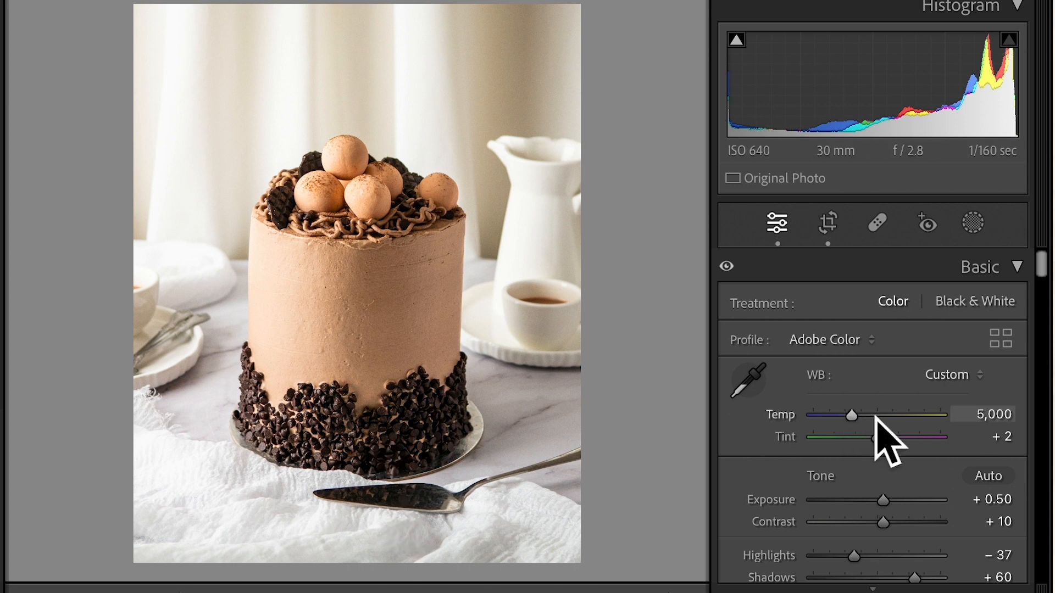
Set the white balance Temp to 4,354 and compare the before and after versions side by side
left_click_drag(853, 417, 854, 417)
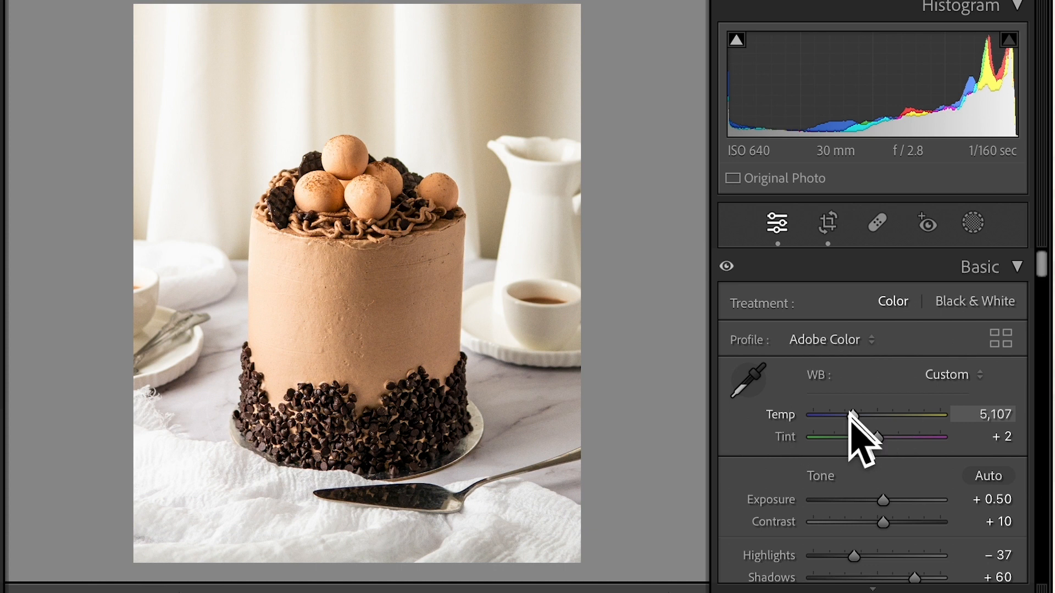
left_click(750, 381)
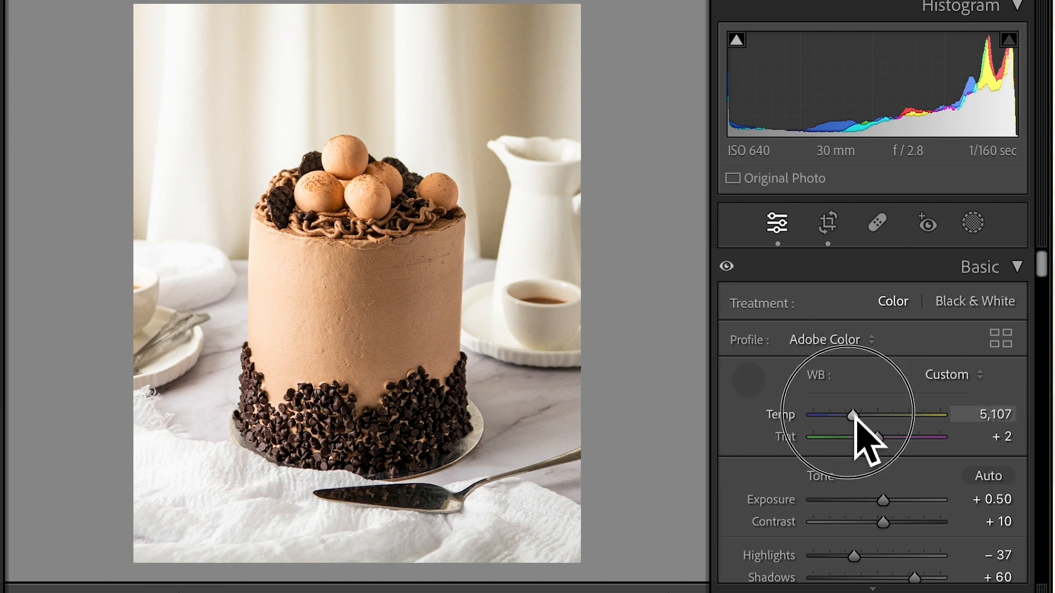
mouse_move(859, 423)
left_mouse_down()
mouse_move(876, 426)
mouse_move(841, 424)
mouse_move(852, 431)
left_mouse_up()
key("w")
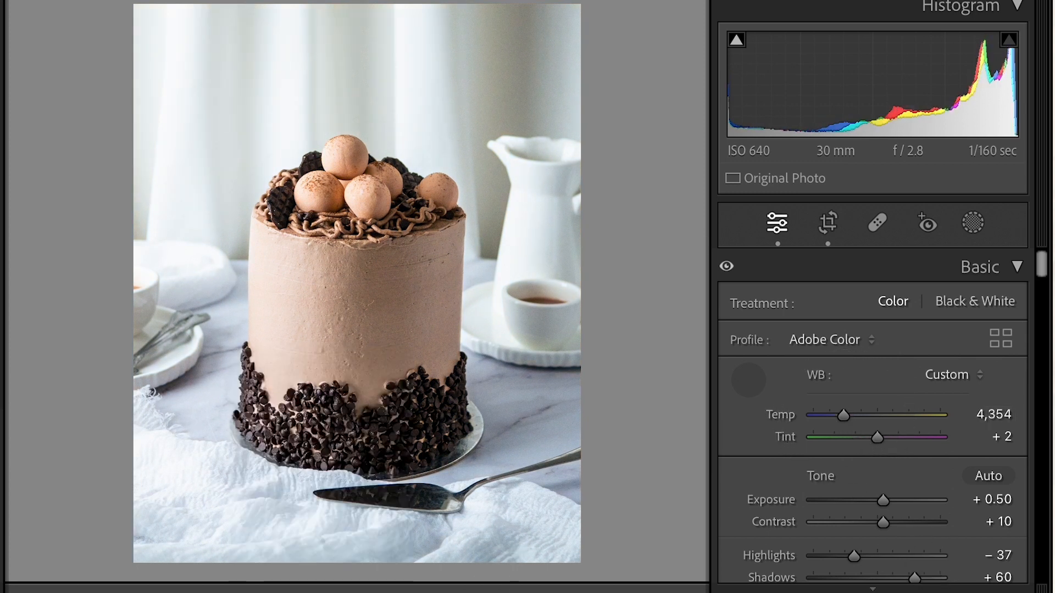
key("Escape")
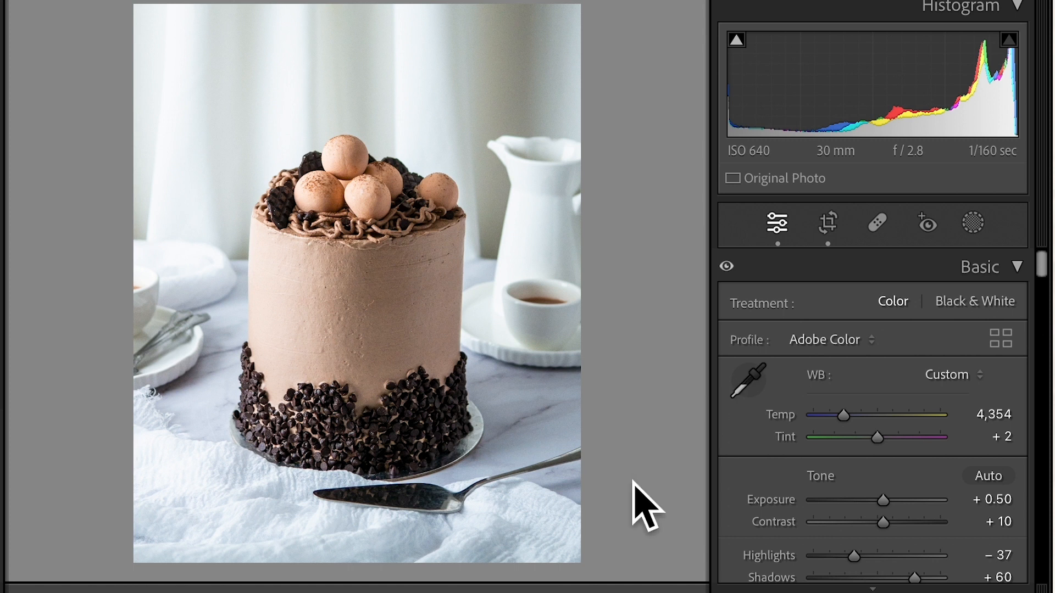
key("y")
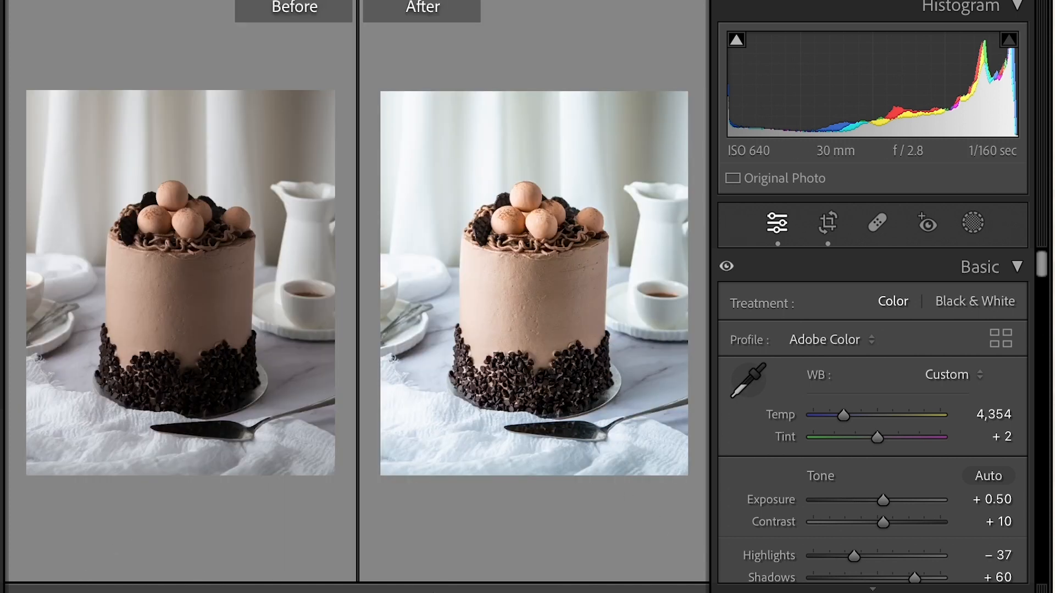
key("y")
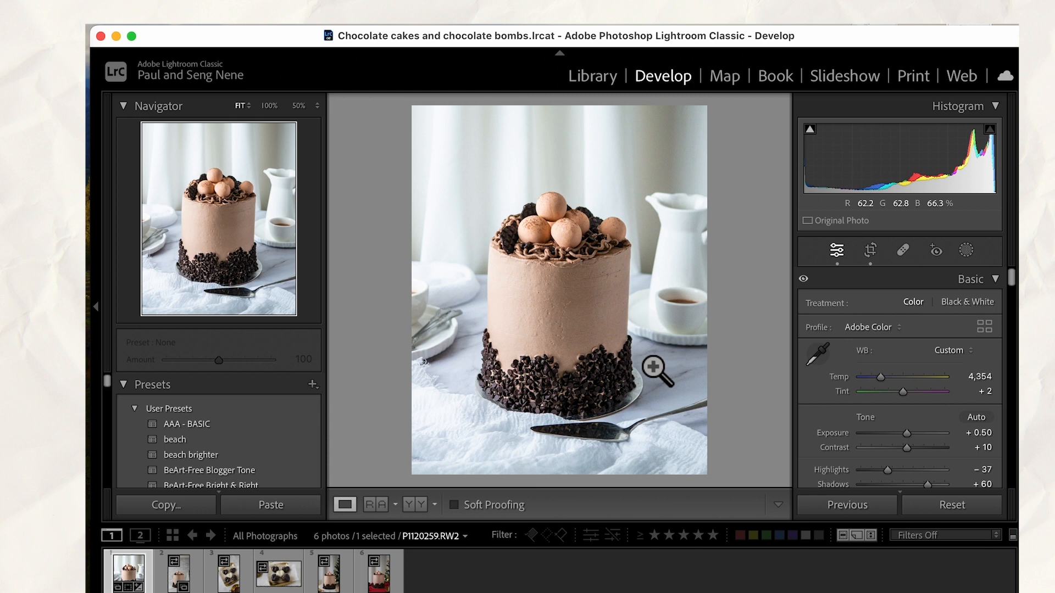
Straighten the cake photo within its 4 x 5 crop by fine-tuning a small negative rotation angle, and apply the crop
left_click(871, 250)
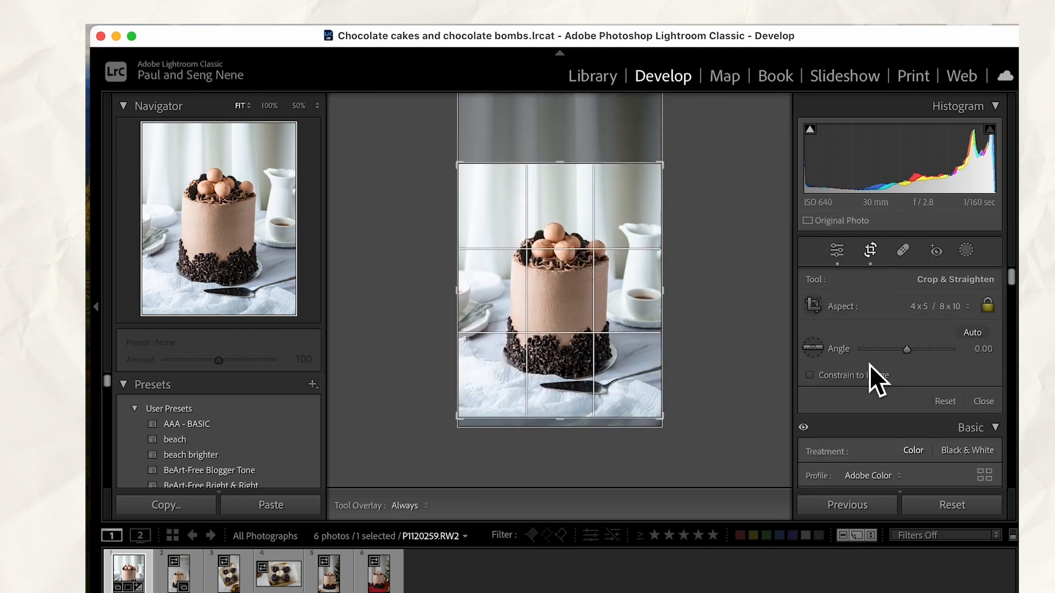
left_click(912, 356)
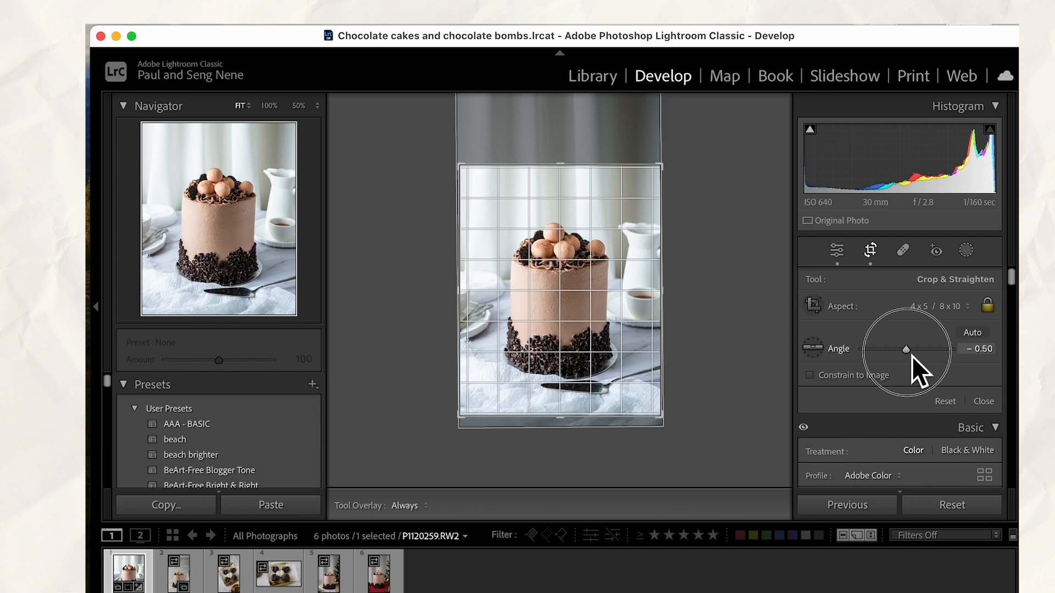
left_click_drag(912, 356, 908, 350)
key("Return")
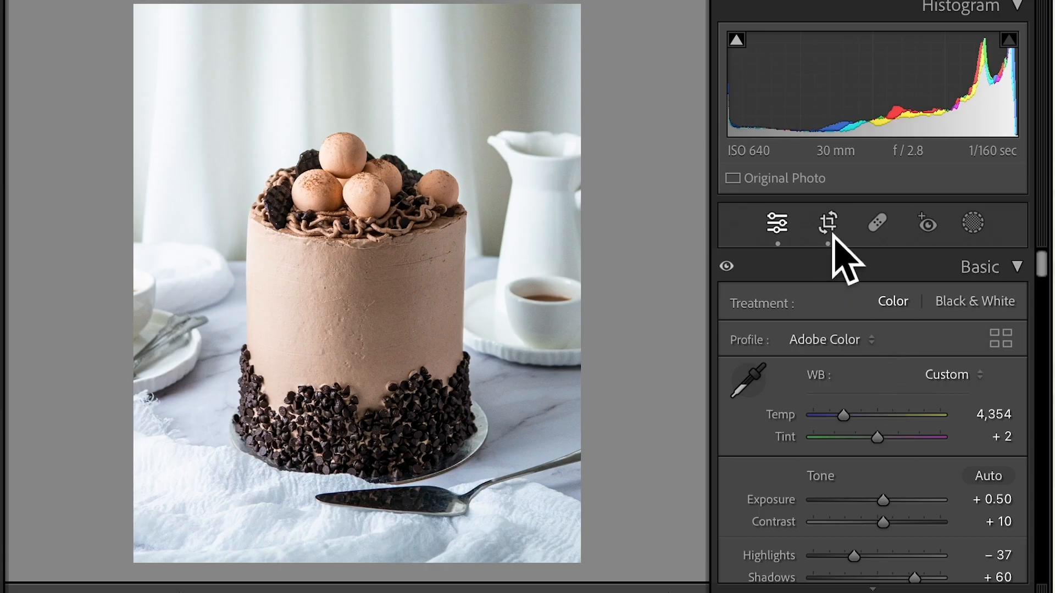
left_click(870, 251)
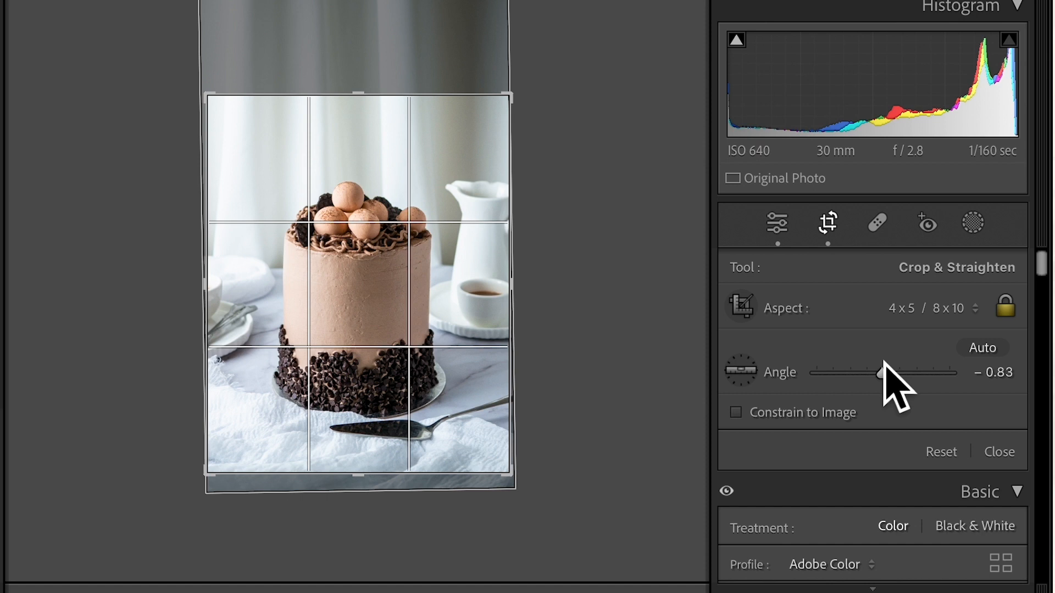
left_click_drag(893, 384, 892, 384)
key("Return")
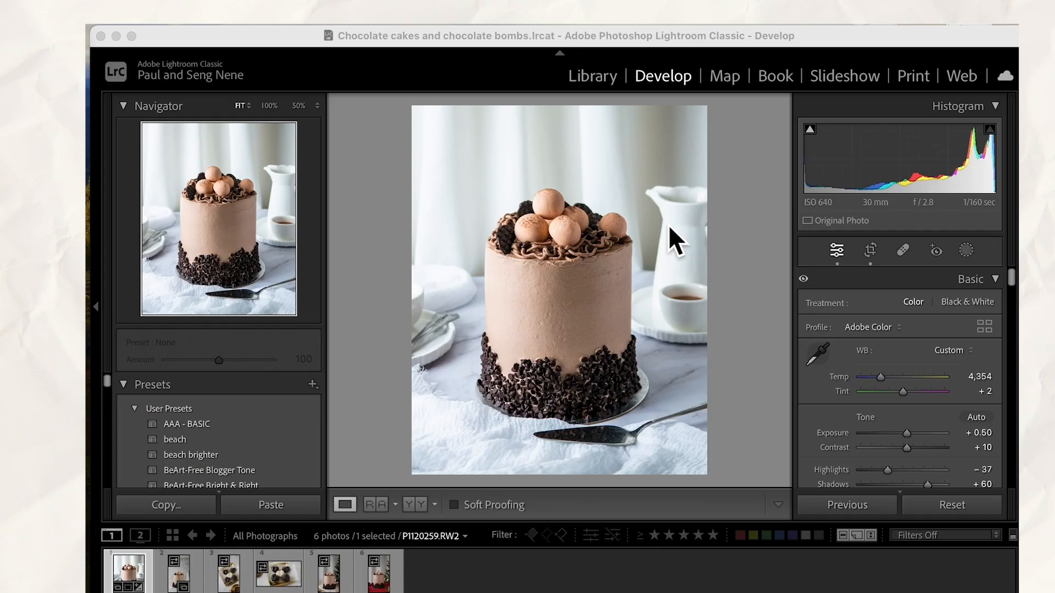
left_click(970, 255)
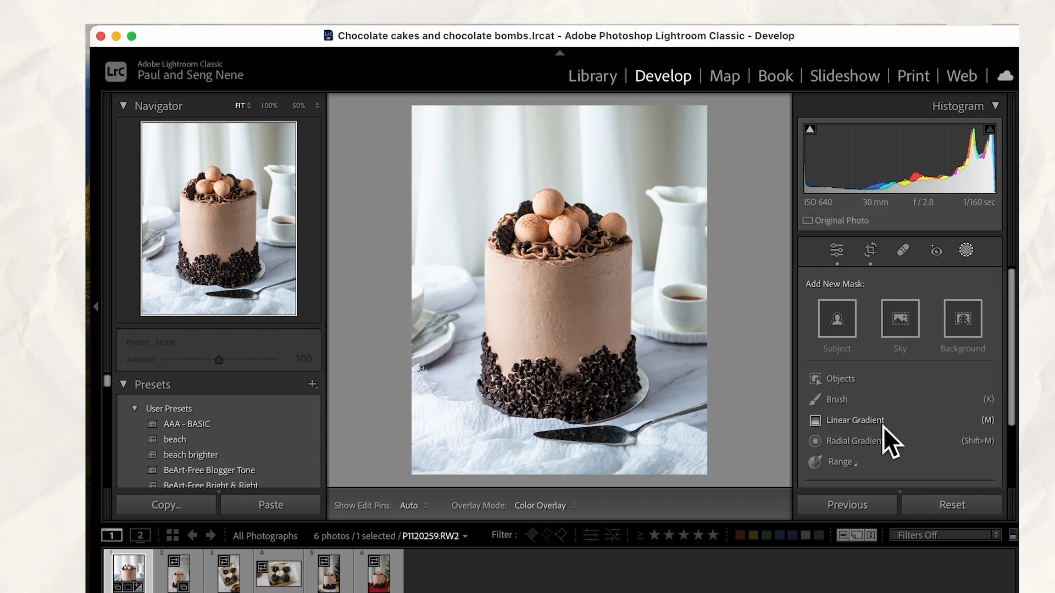
left_click(866, 422)
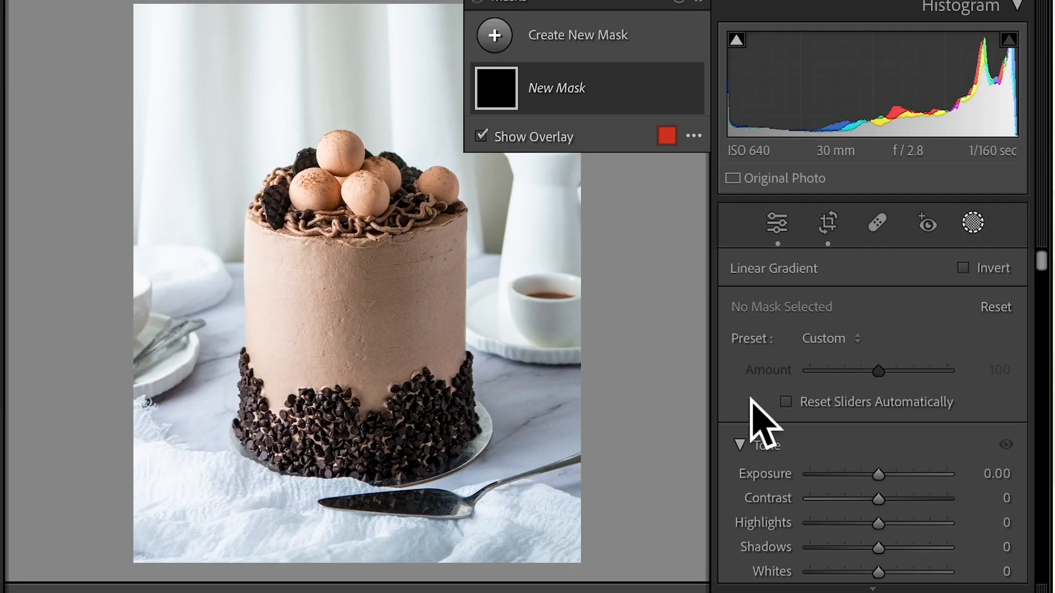
left_click(971, 224)
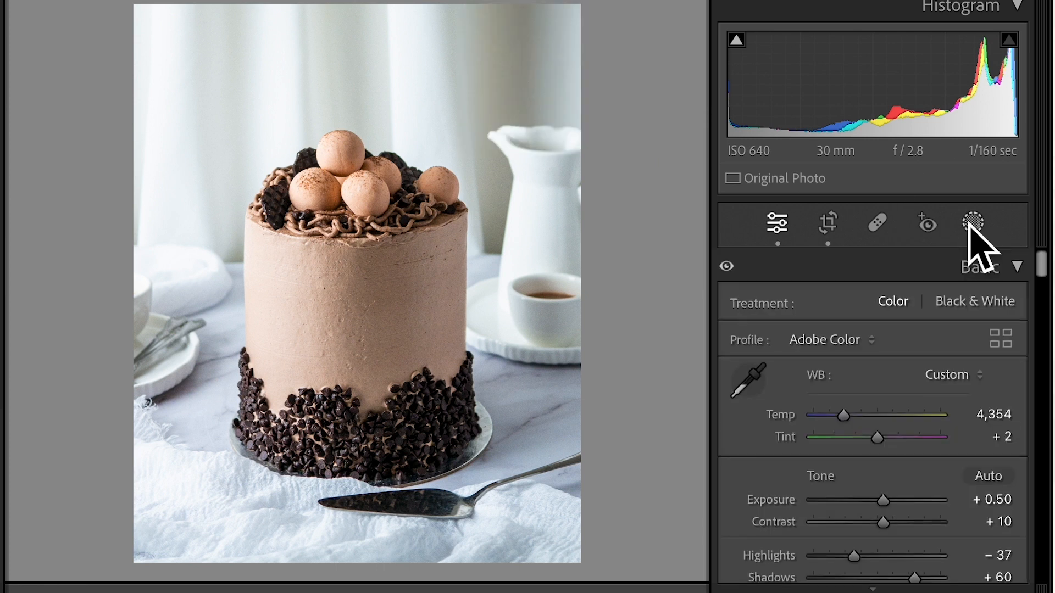
Add a Linear Gradient mask that starts beyond the photo's right edge and fades out near the cake's left side
left_click(970, 225)
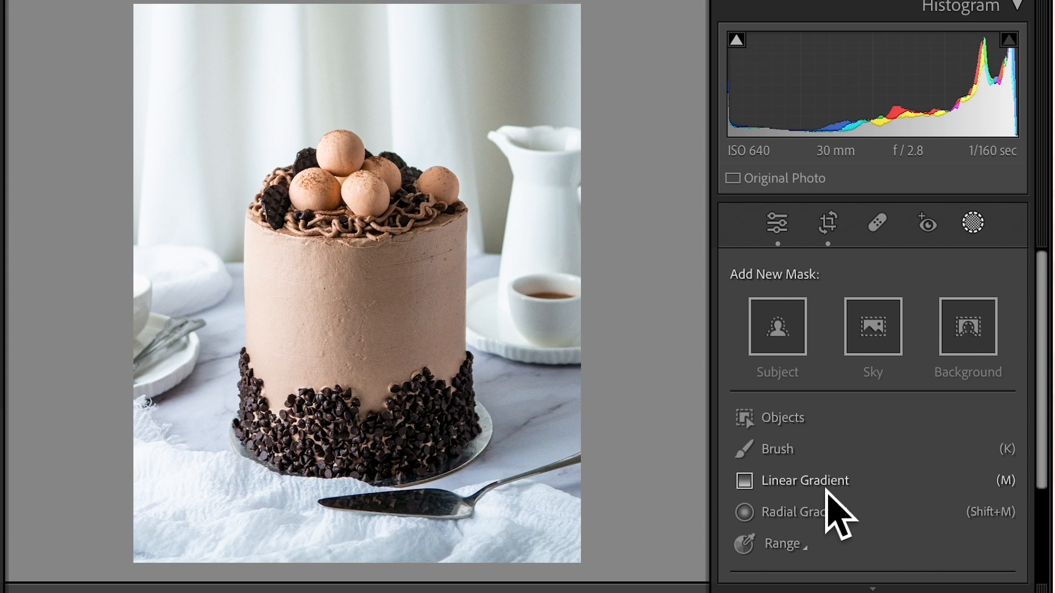
left_click(827, 490)
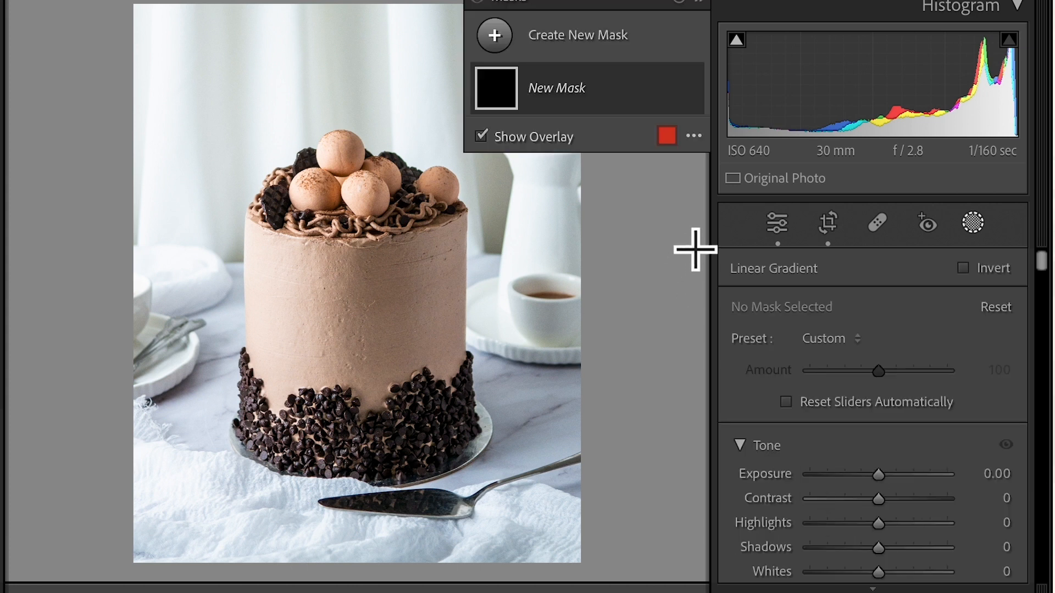
mouse_move(726, 219)
left_mouse_down()
mouse_move(633, 226)
mouse_move(737, 234)
left_mouse_up()
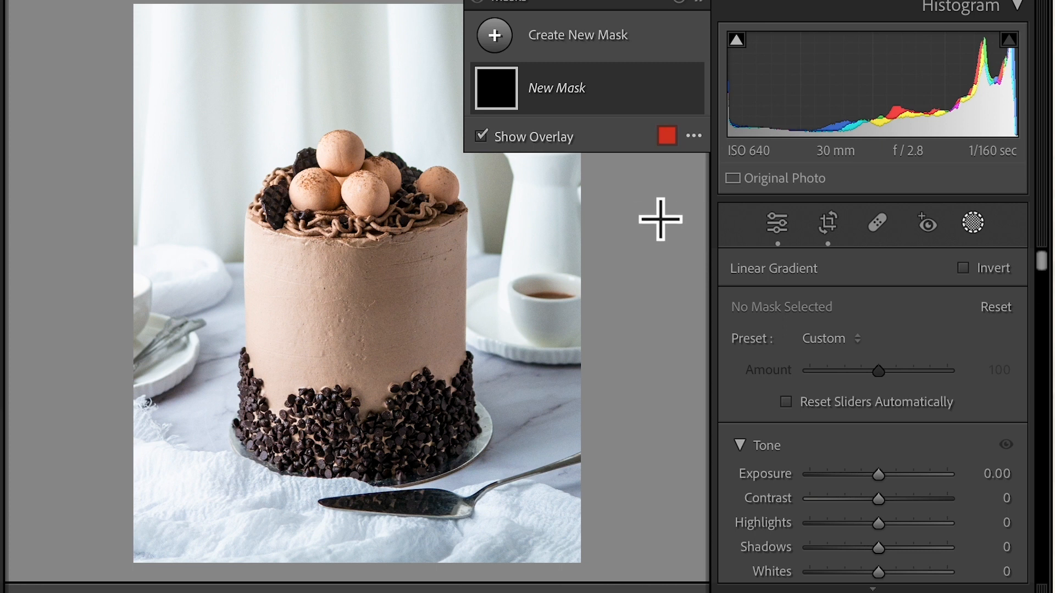
mouse_move(626, 226)
left_mouse_down()
mouse_move(534, 221)
mouse_move(329, 255)
mouse_move(289, 237)
left_mouse_up()
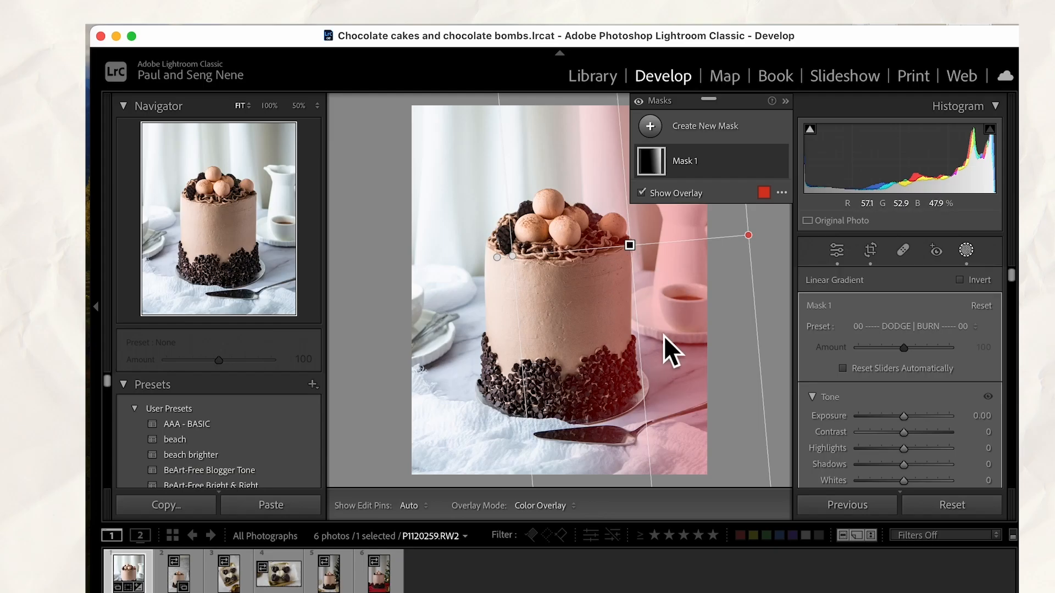
Set the gradient mask's Exposure to 0.31 and extend its fade to the photo's left edge
mouse_move(907, 420)
left_mouse_down()
mouse_move(938, 421)
mouse_move(909, 421)
left_mouse_up()
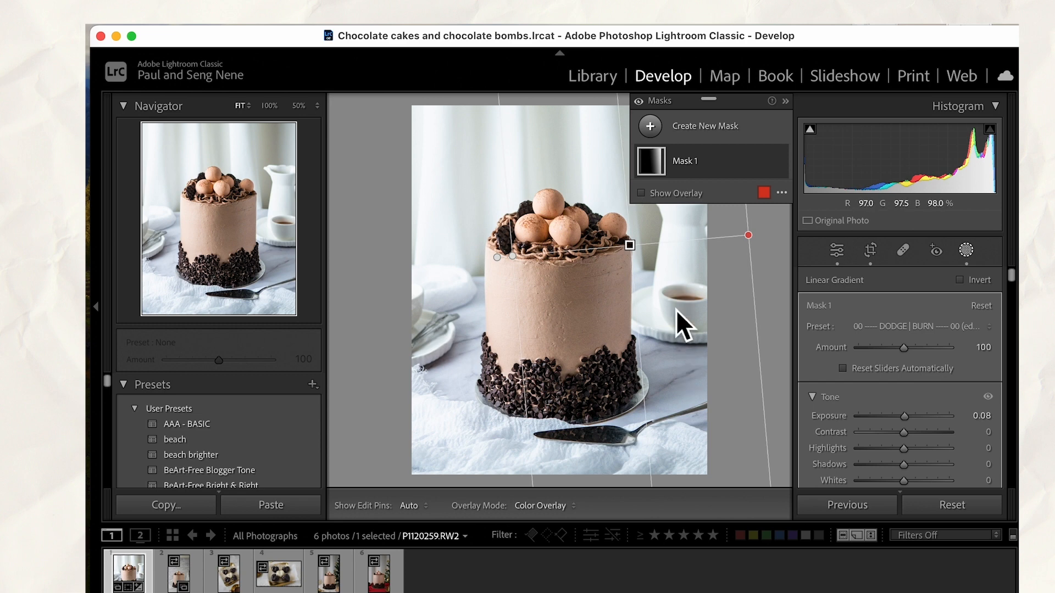
key("o")
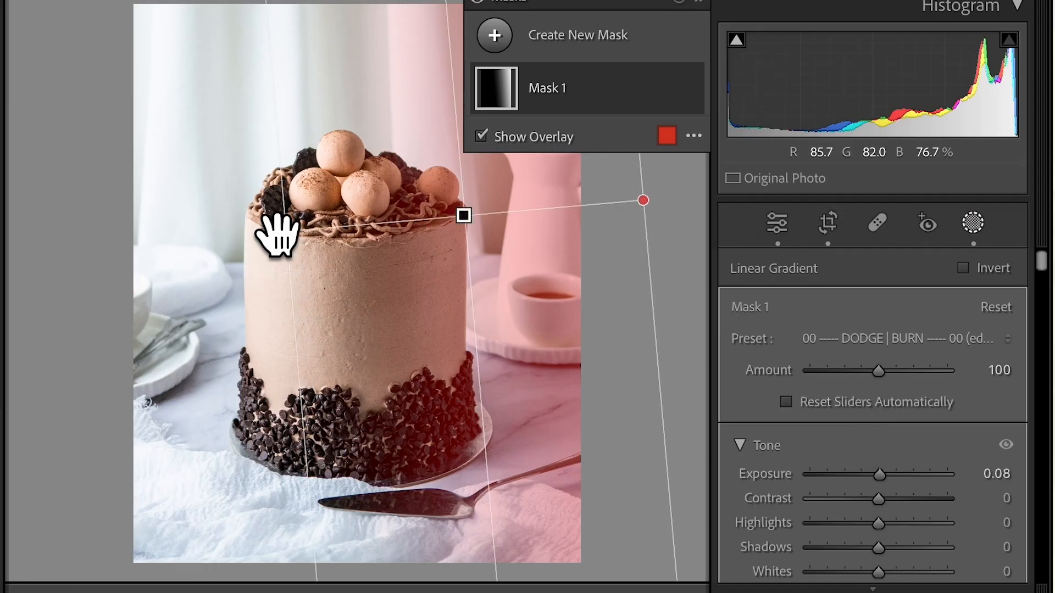
left_click_drag(277, 233, 189, 234)
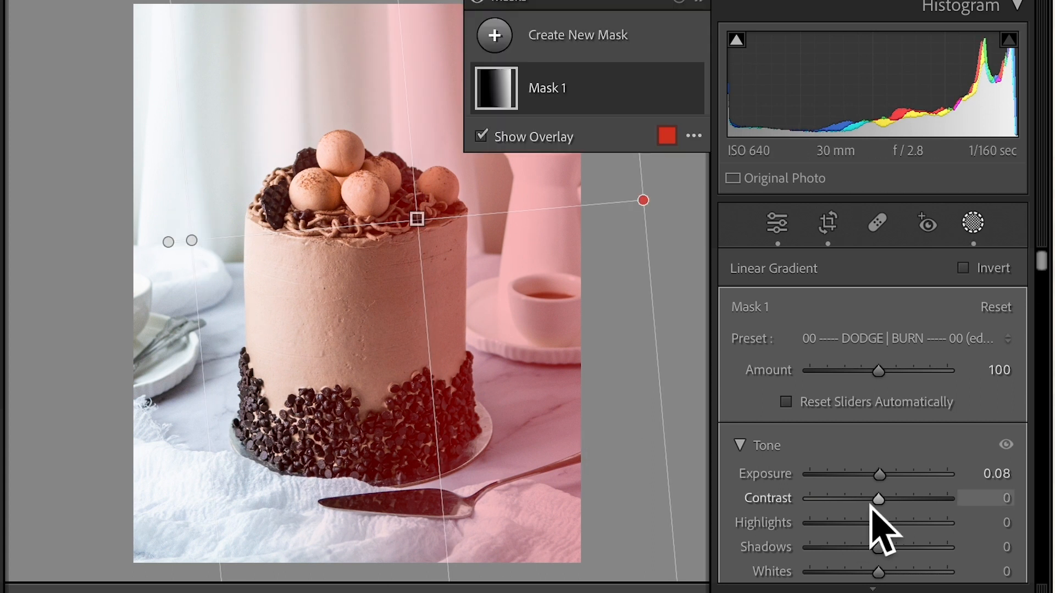
left_click_drag(879, 474, 887, 478)
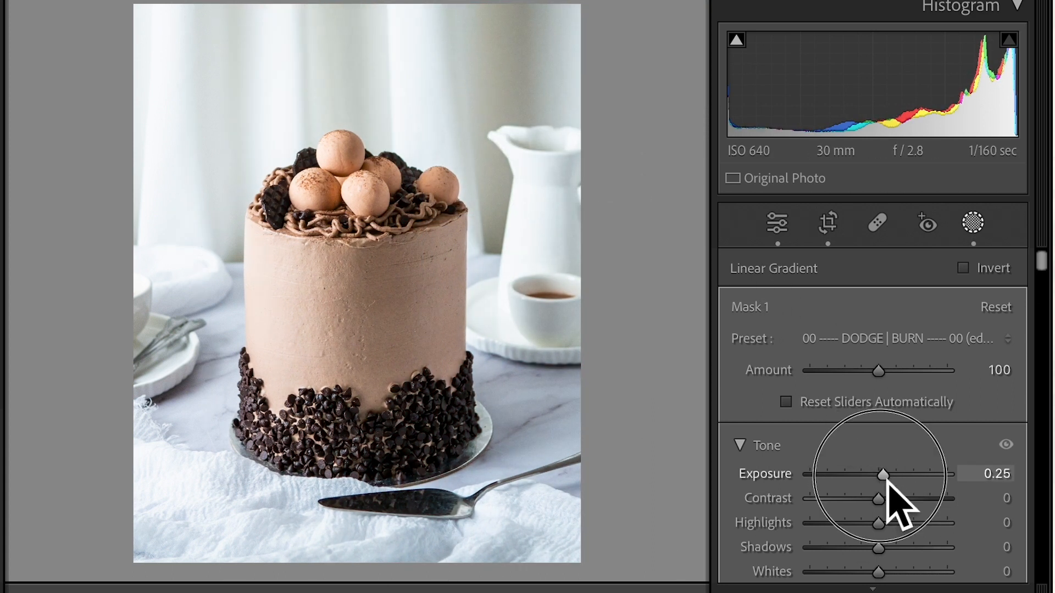
left_click_drag(887, 477, 889, 483)
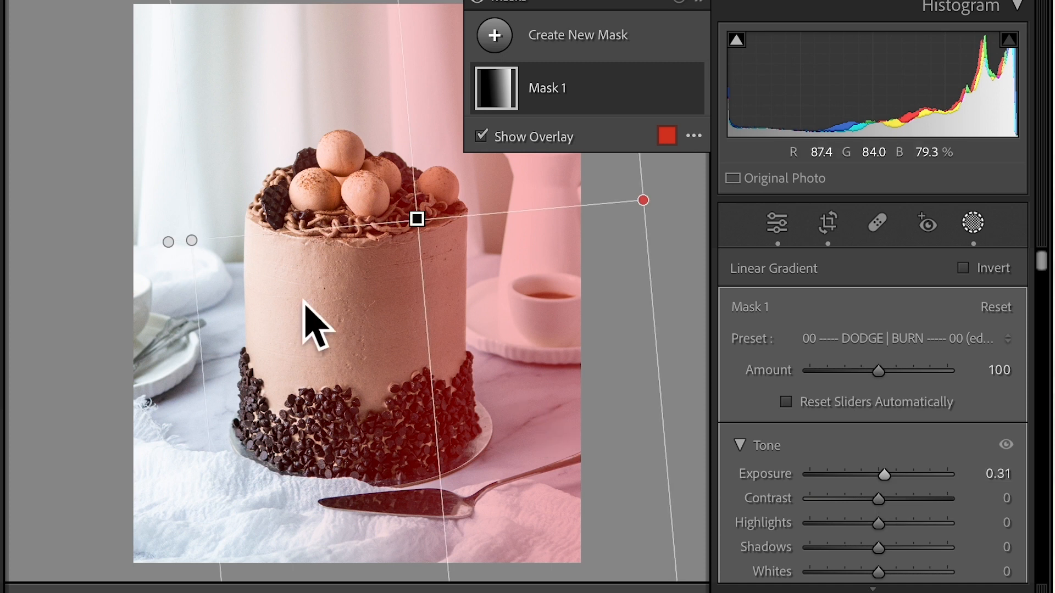
left_click_drag(181, 228, 128, 228)
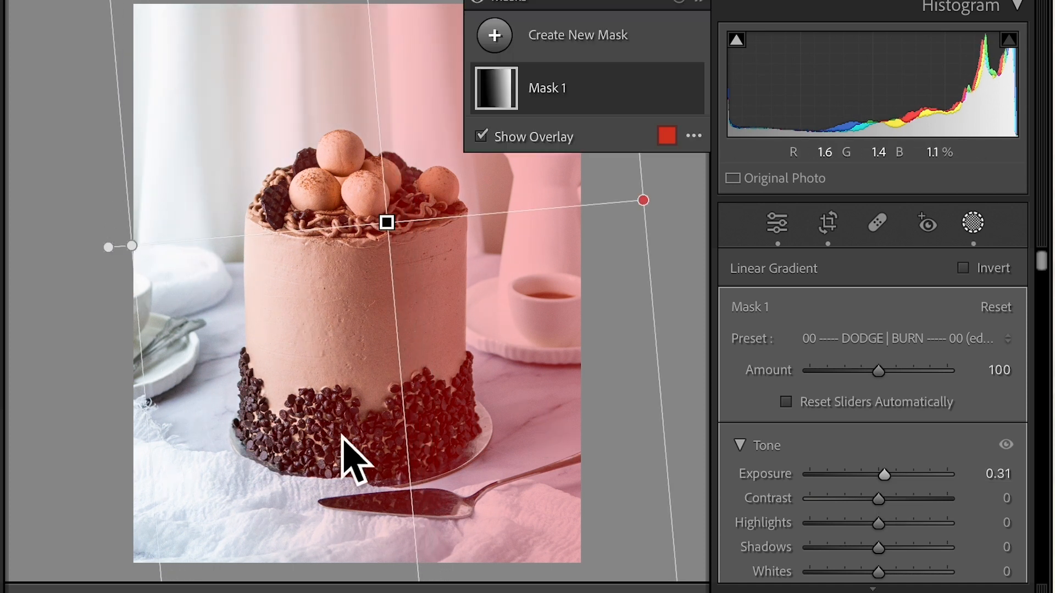
Leave masking and compare the before and after versions of the cake photo side by side
left_click(347, 455)
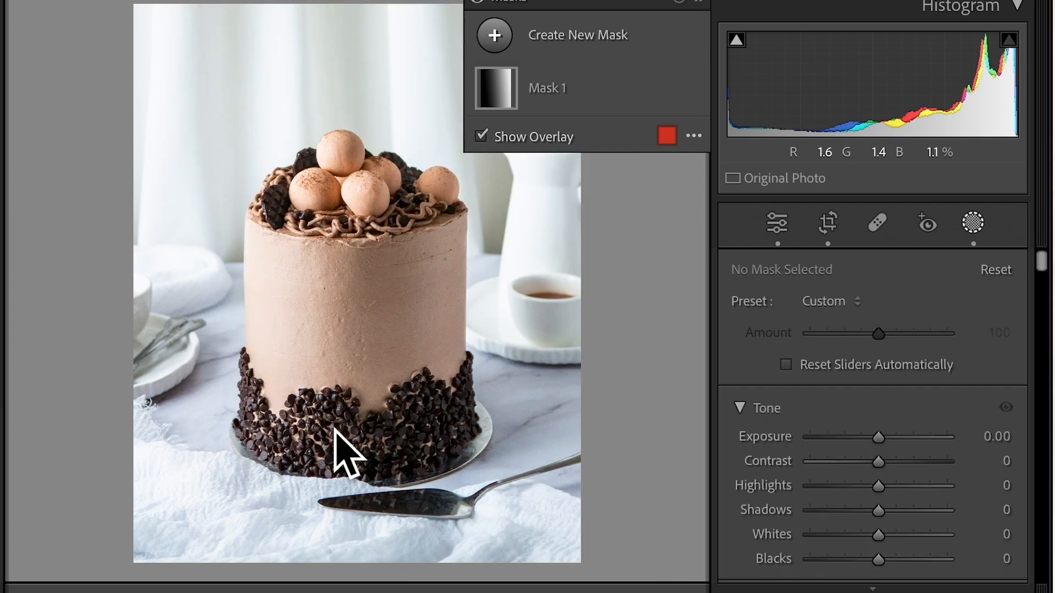
key("Escape")
key("y")
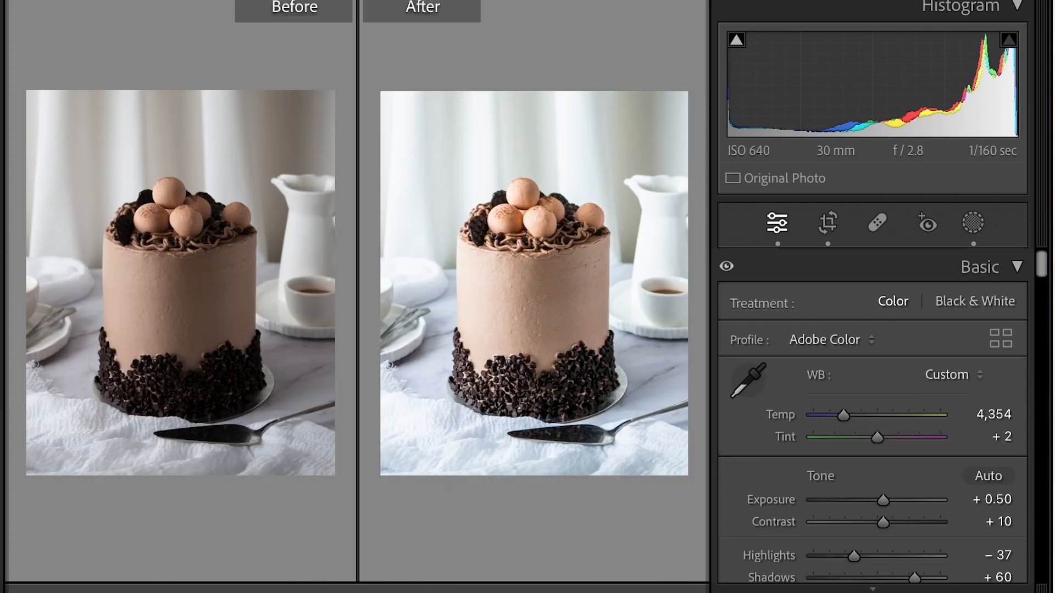
key("y")
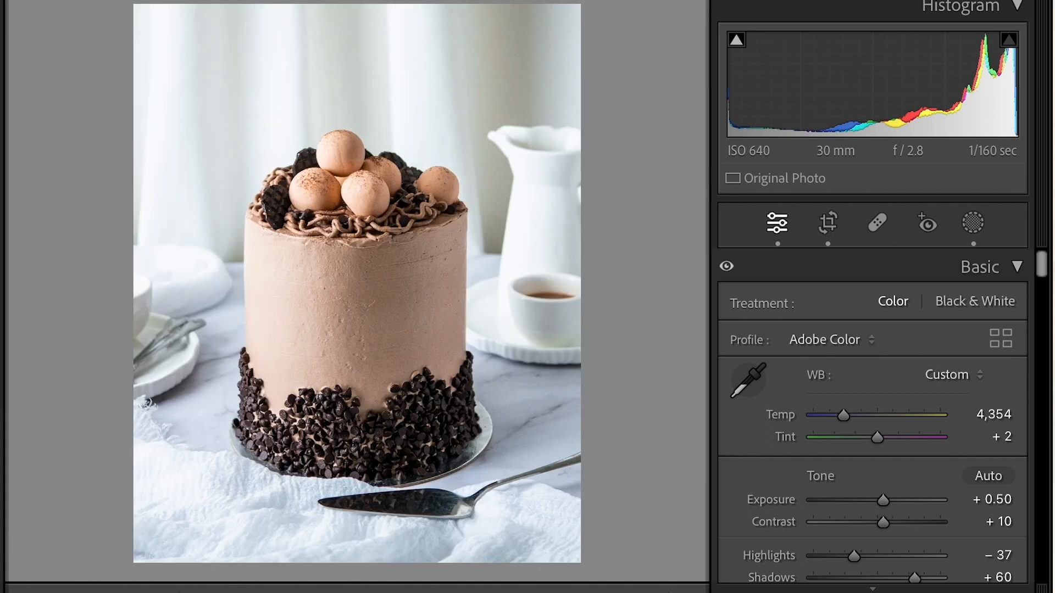
Enlarge the frosting to 300% around the dark spot and set up the healing tool in content-aware Remove mode
left_click(488, 379)
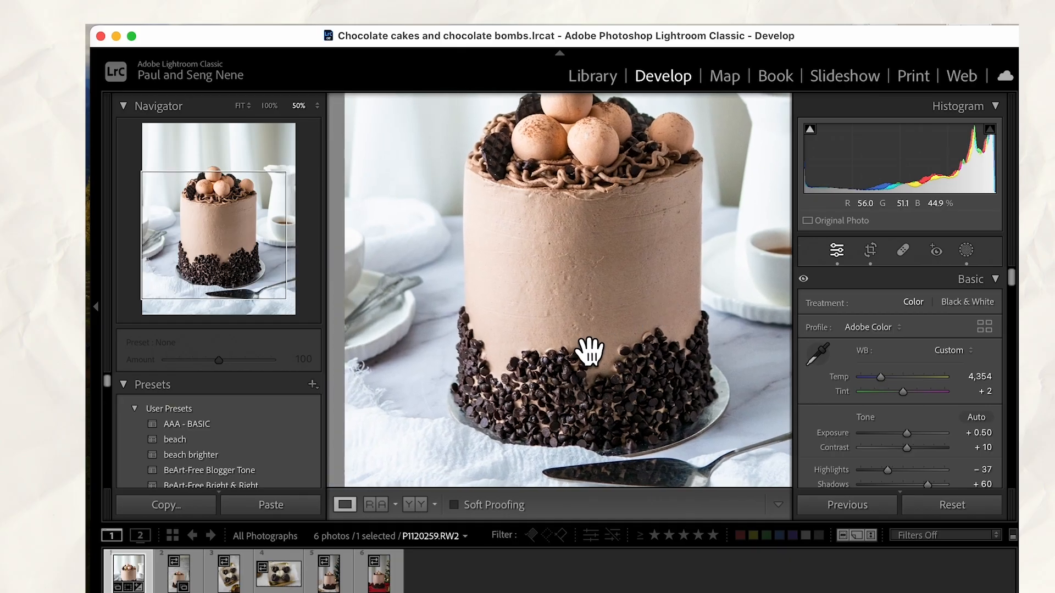
key("super+equal")
key("super+equal")
key("super+equal")
key("super+equal")
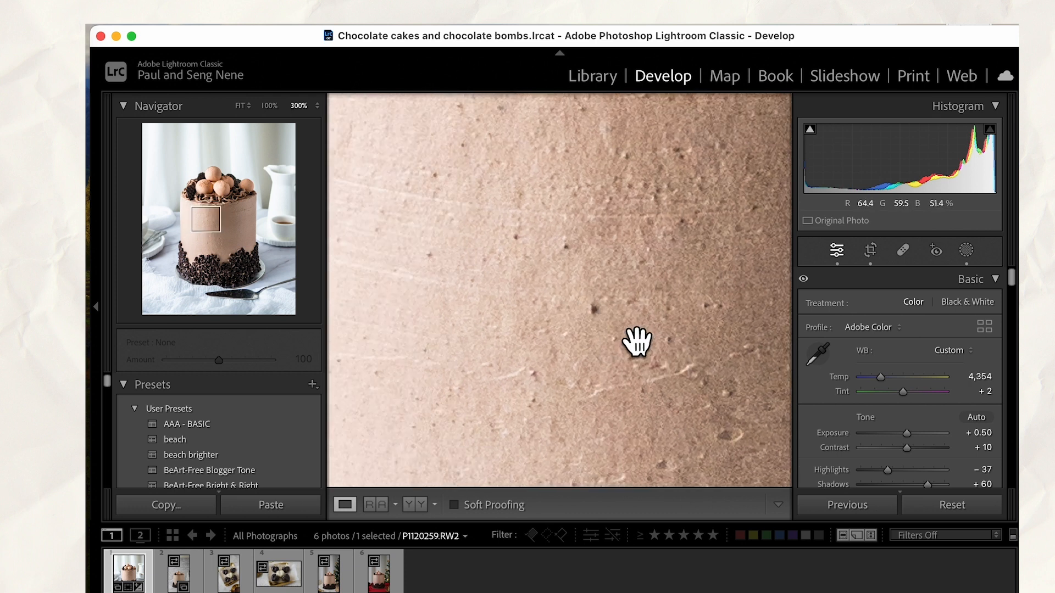
left_click_drag(621, 361, 532, 331)
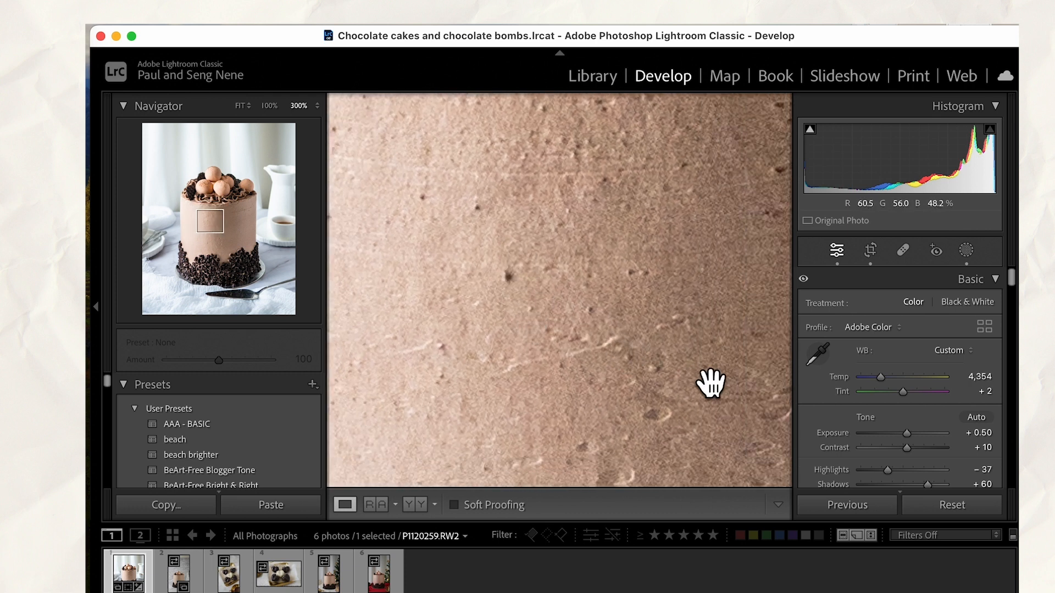
left_click(899, 253)
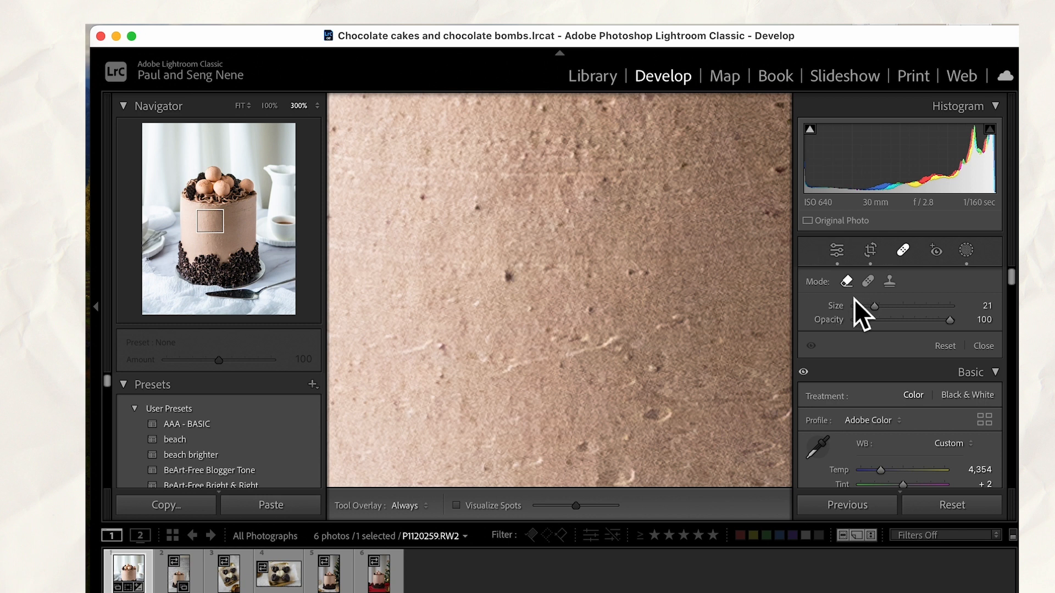
left_click(870, 283)
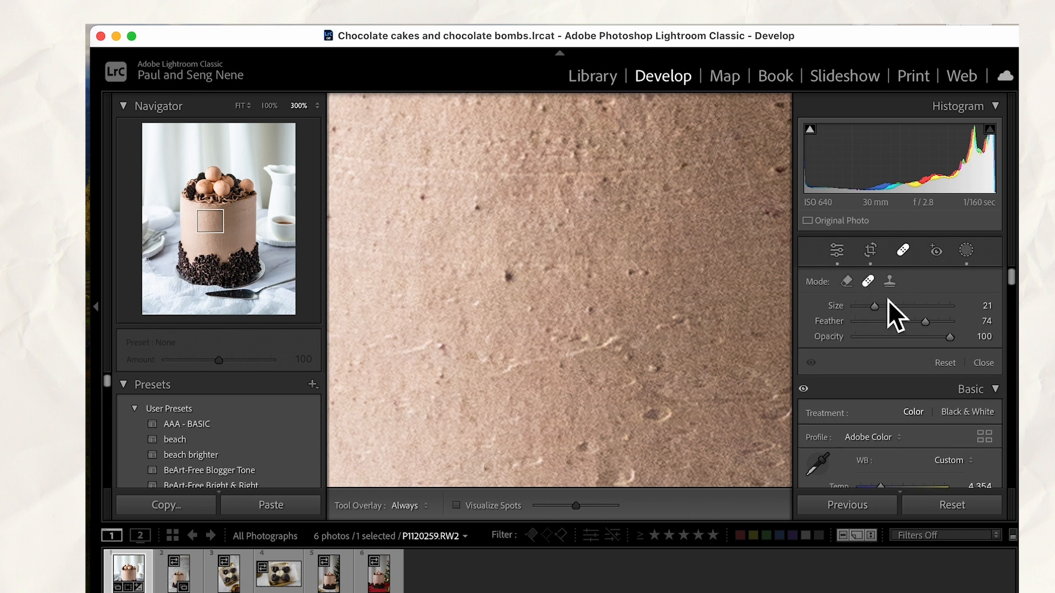
left_click(848, 282)
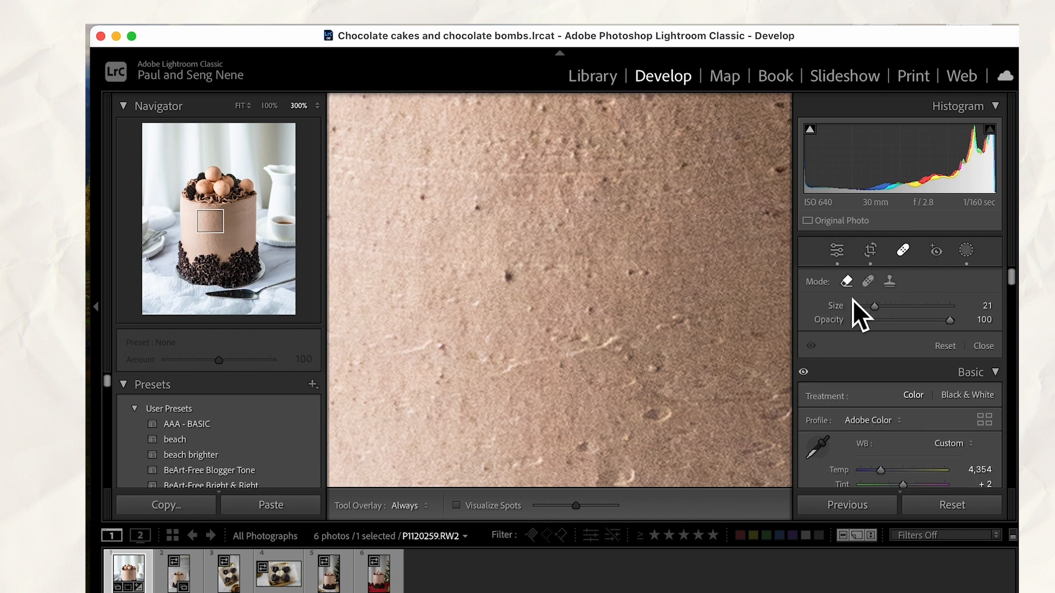
left_click(507, 277)
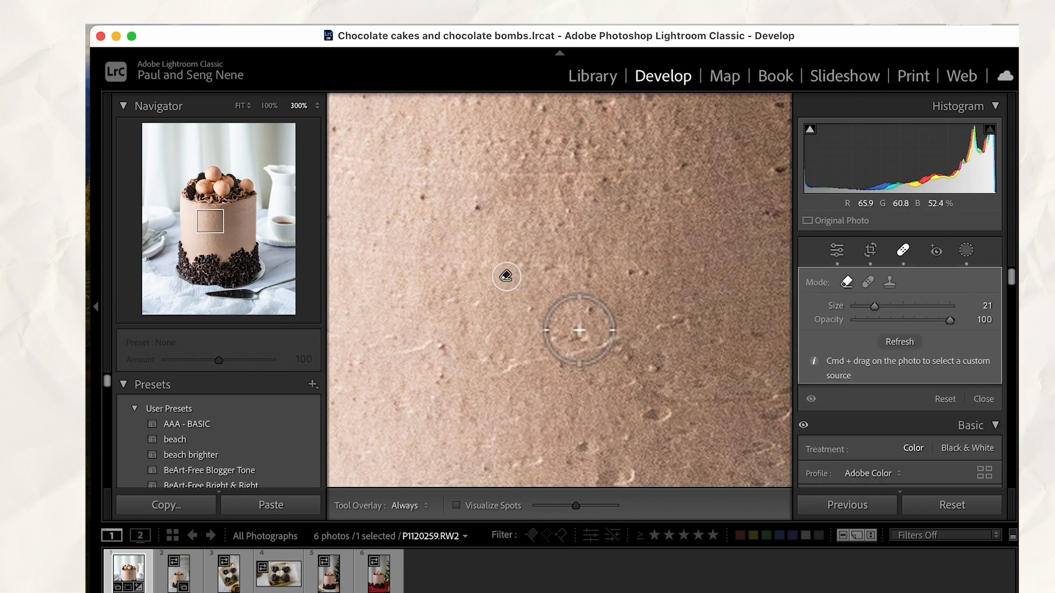
key("plus")
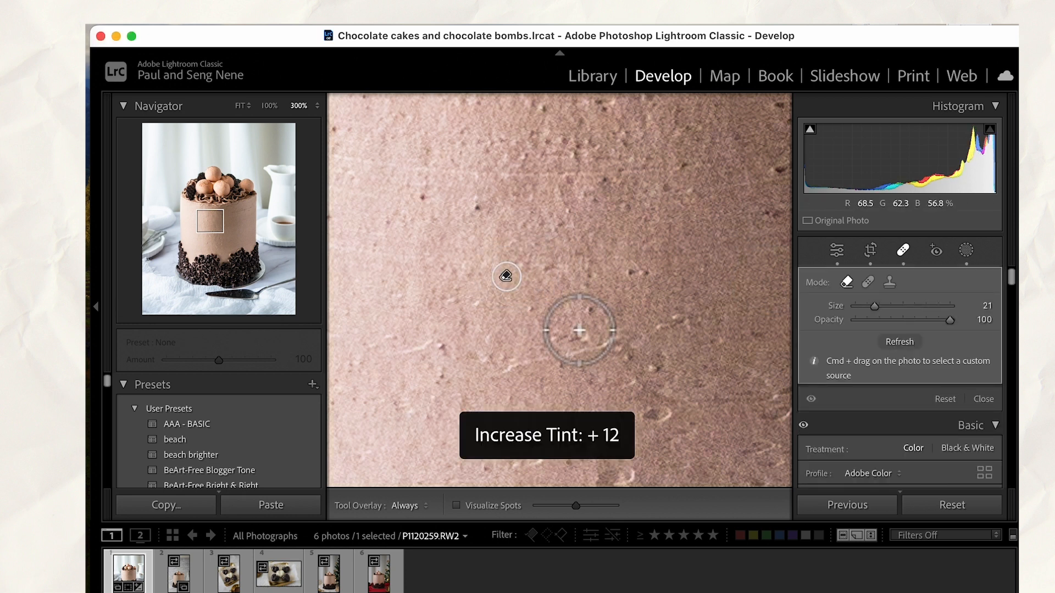
key("super+z")
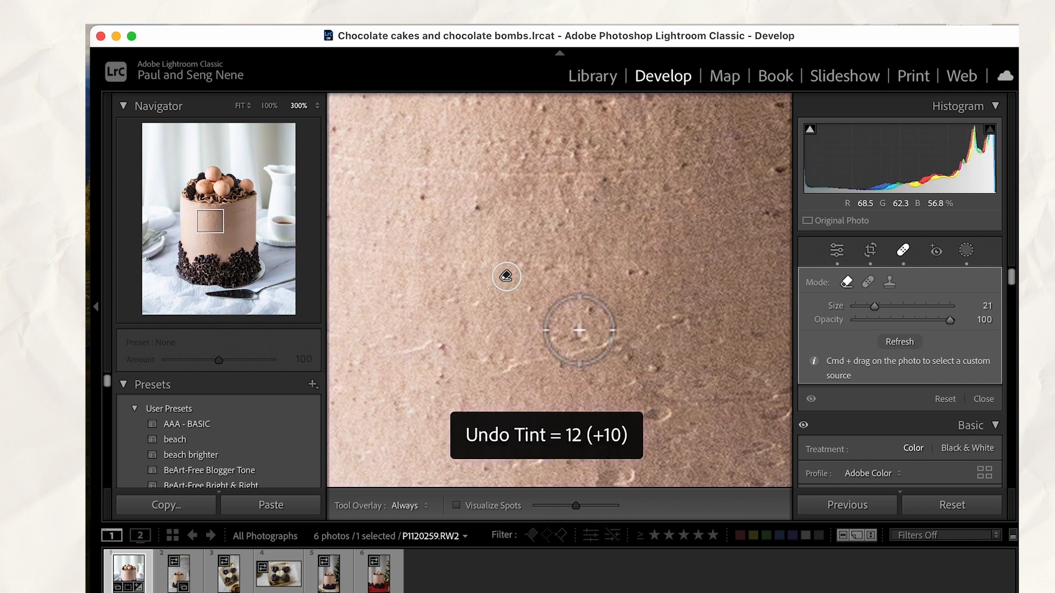
key("super+z")
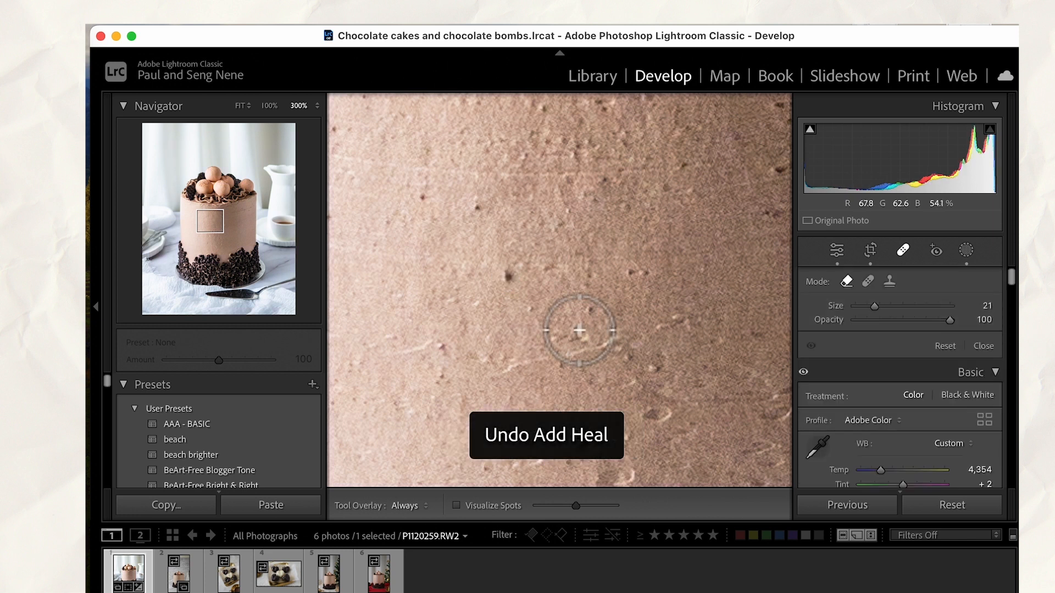
Remove the dark spot from the middle of the frosting and compare that area with its before version
left_click(507, 276)
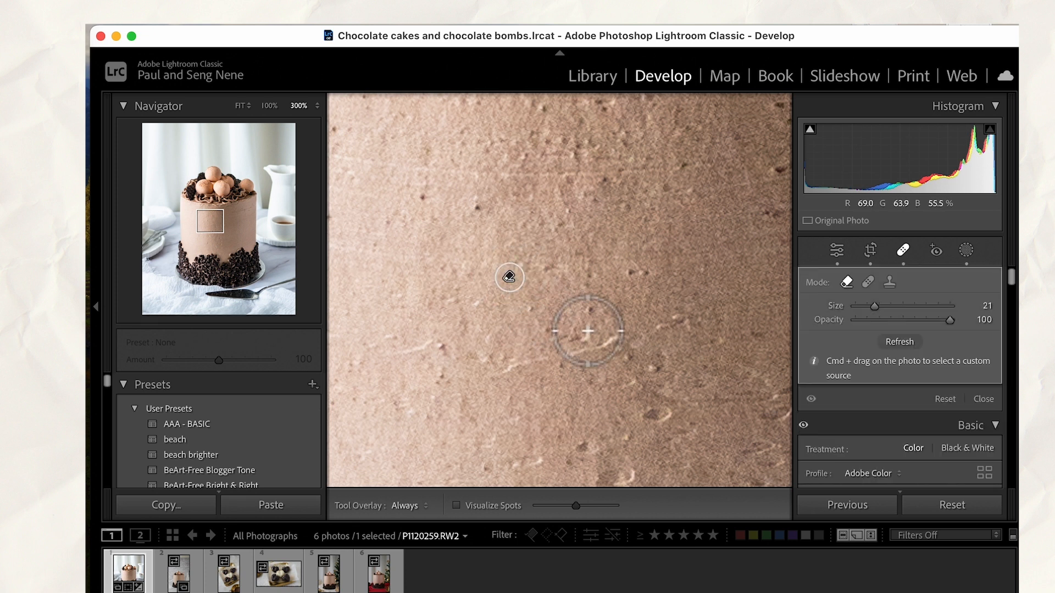
key("q")
left_click(416, 505)
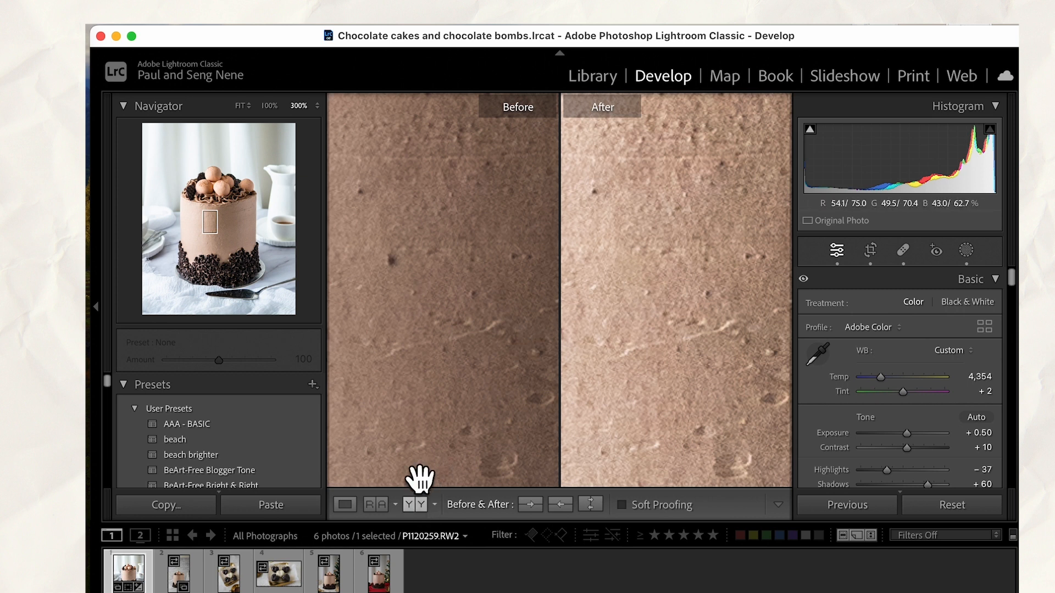
left_click(350, 505)
Examine the upper frosting, piped swirls and chocolate balls close up at 300%, and return to the full photo
left_click_drag(657, 360, 504, 431)
left_click_drag(648, 303, 715, 458)
left_click_drag(627, 309, 673, 388)
left_click_drag(561, 243, 707, 354)
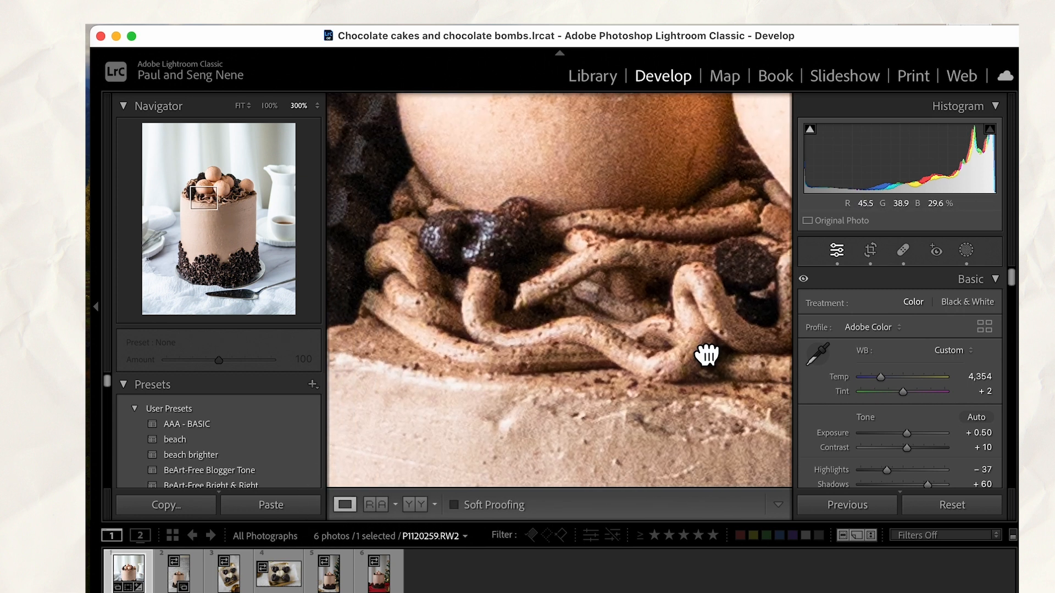
left_click_drag(546, 195, 694, 398)
left_click_drag(664, 285, 425, 320)
left_click_drag(699, 269, 415, 300)
left_click_drag(651, 270, 579, 311)
left_click(579, 310)
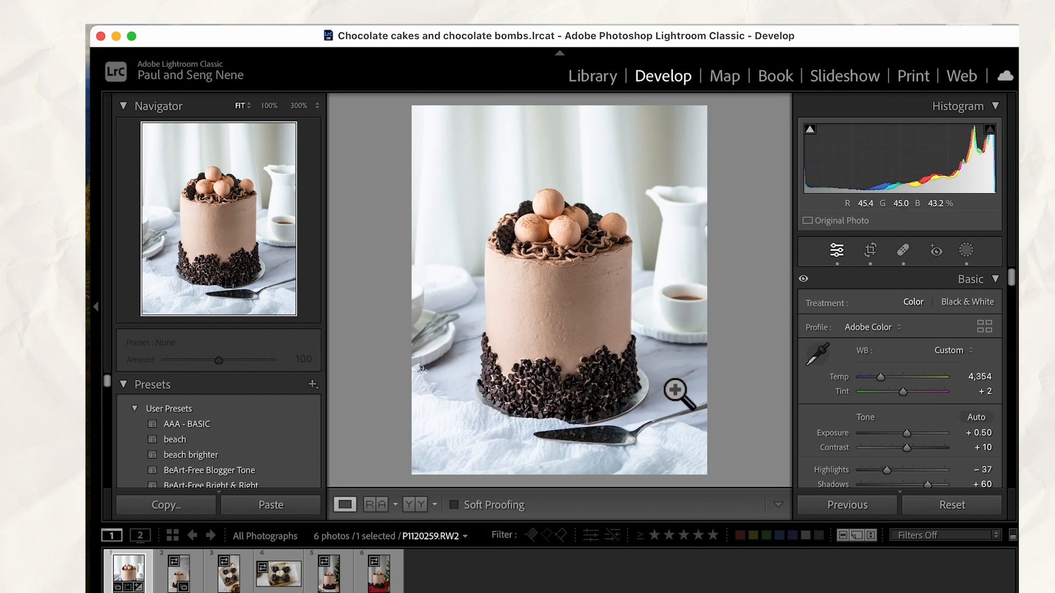
Remove the large dents in the lower frosting above the chocolate chips and the two small marks beside them, working at 300%
left_click_drag(593, 352, 678, 268)
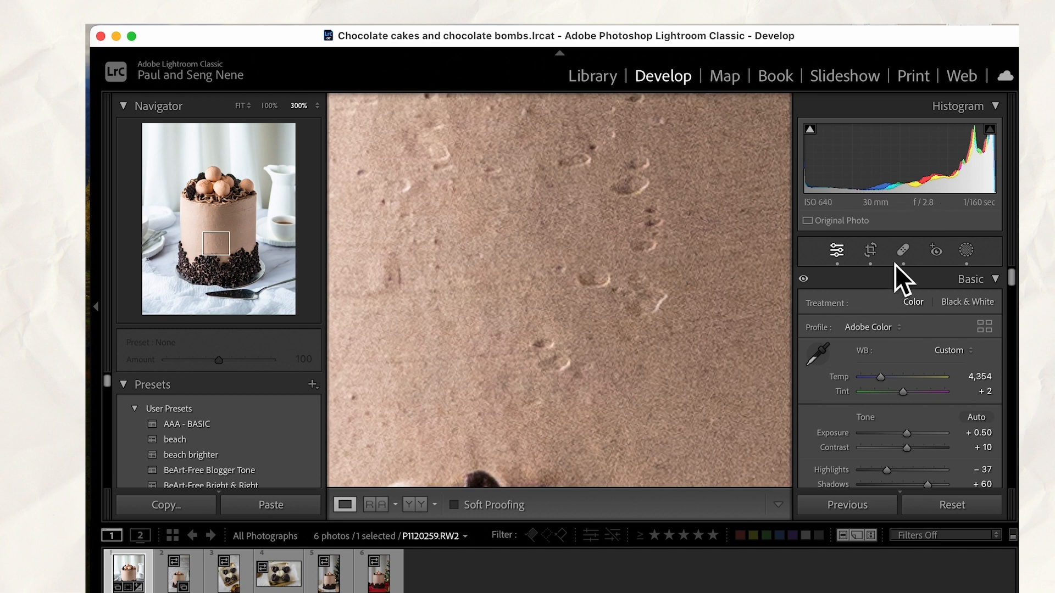
left_click(902, 251)
mouse_move(607, 285)
left_mouse_down()
mouse_move(615, 296)
mouse_move(594, 285)
left_mouse_up()
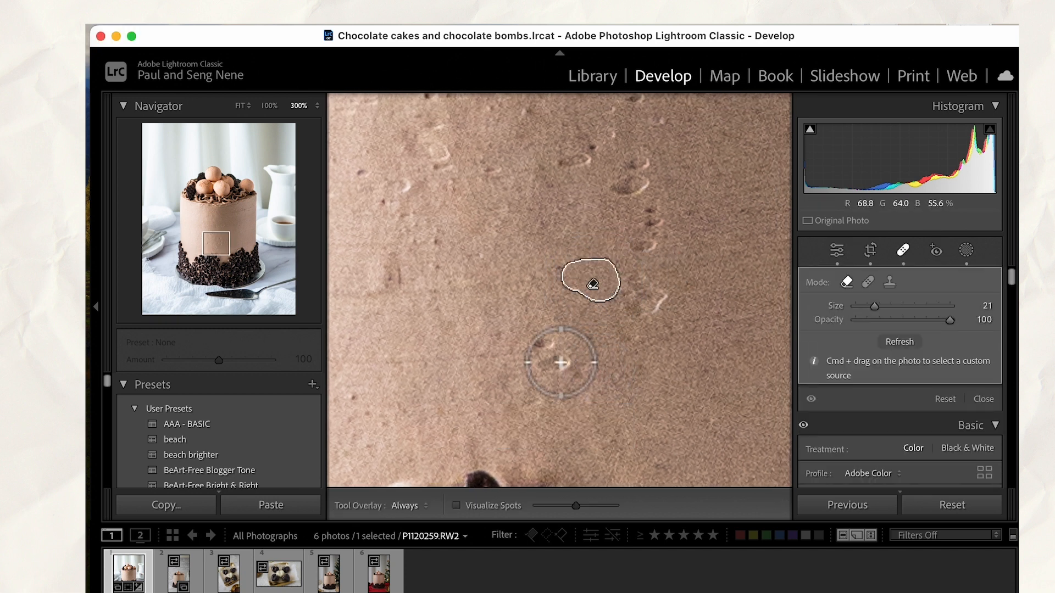
mouse_move(568, 360)
left_mouse_down()
mouse_move(547, 365)
mouse_move(572, 391)
left_mouse_up()
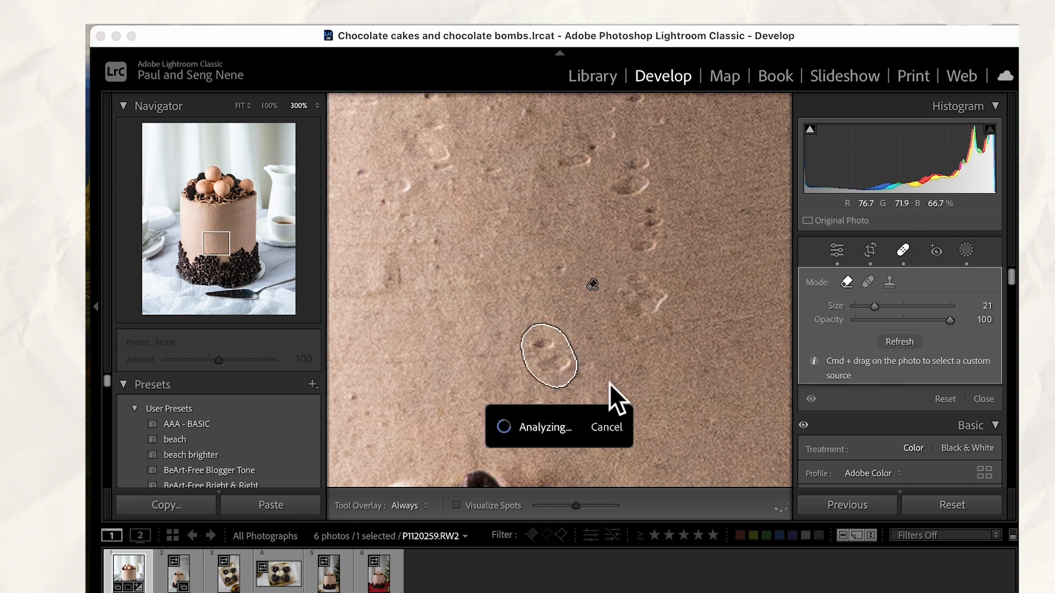
mouse_move(604, 197)
left_mouse_down()
mouse_move(648, 193)
mouse_move(643, 152)
left_mouse_up()
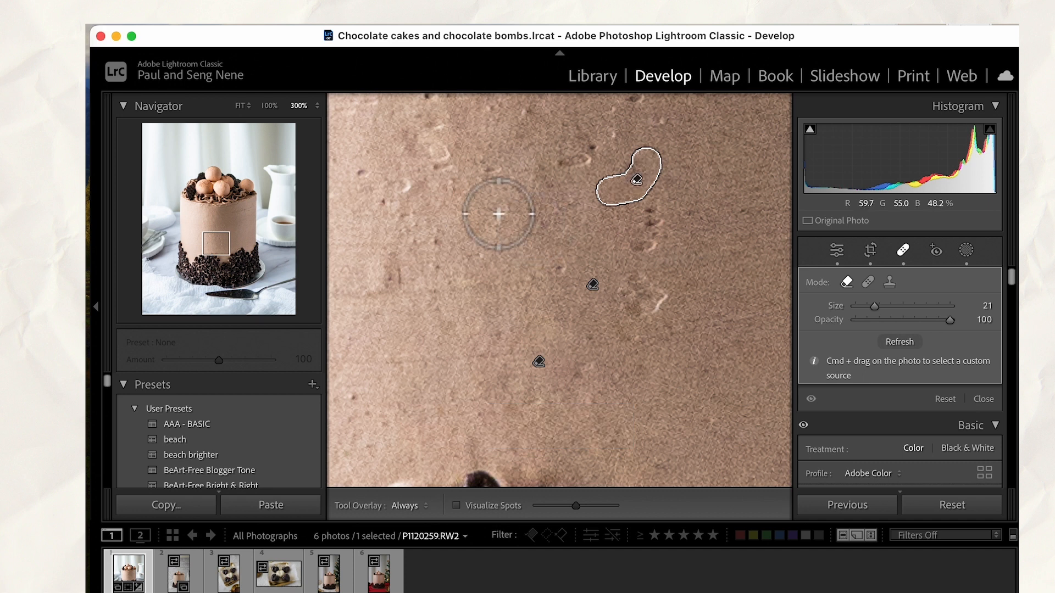
mouse_move(383, 197)
left_mouse_down()
mouse_move(419, 200)
mouse_move(395, 188)
left_mouse_up()
left_click(359, 170)
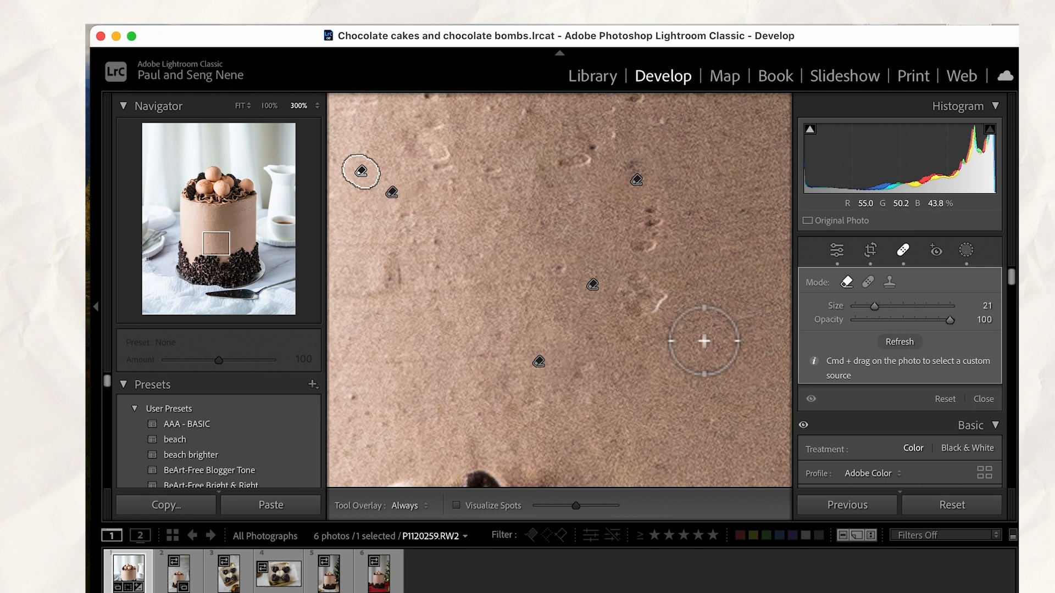
Remove the remaining dents along the lower frosting's right side and upper part, and leave the healing tool
mouse_move(629, 324)
left_mouse_down()
mouse_move(675, 309)
mouse_move(643, 292)
mouse_move(630, 324)
left_mouse_up()
mouse_move(657, 193)
left_mouse_down()
mouse_move(667, 236)
mouse_move(637, 259)
left_mouse_up()
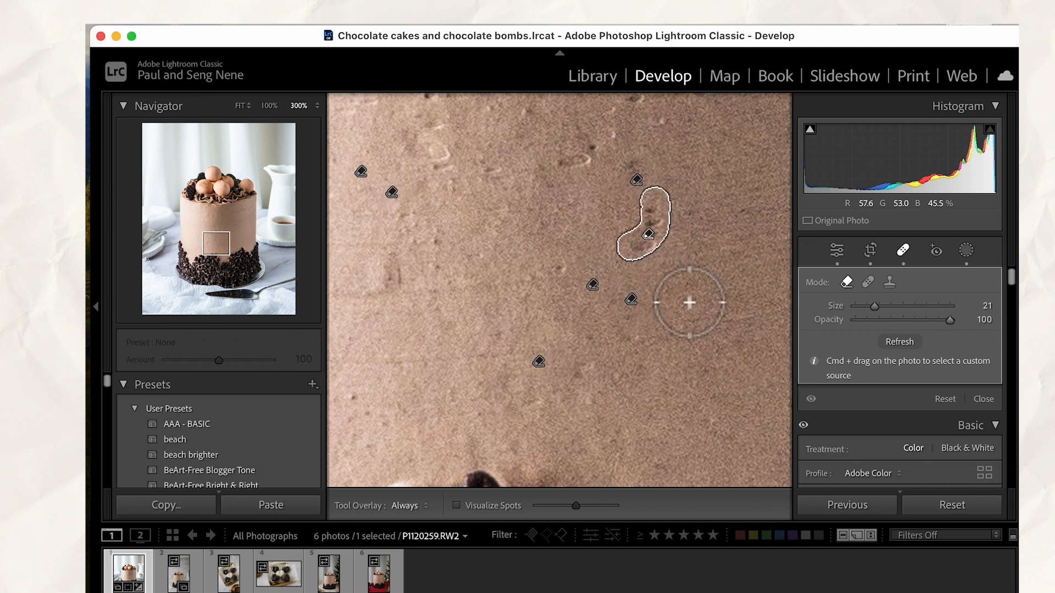
left_click_drag(549, 167, 602, 165)
mouse_move(457, 153)
left_mouse_down()
mouse_move(405, 143)
mouse_move(397, 130)
left_mouse_up()
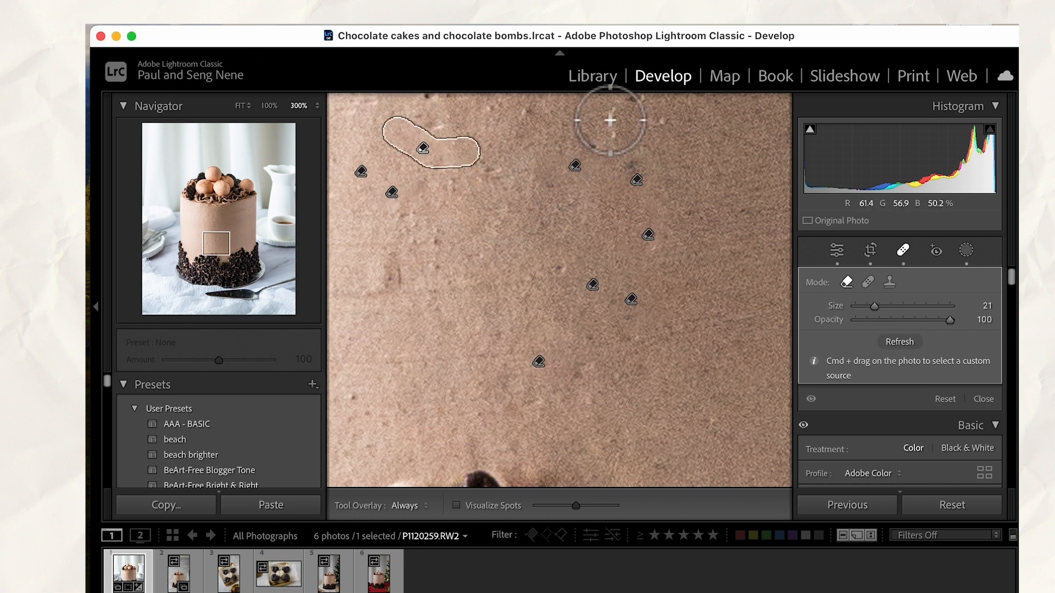
left_click_drag(608, 117, 654, 103)
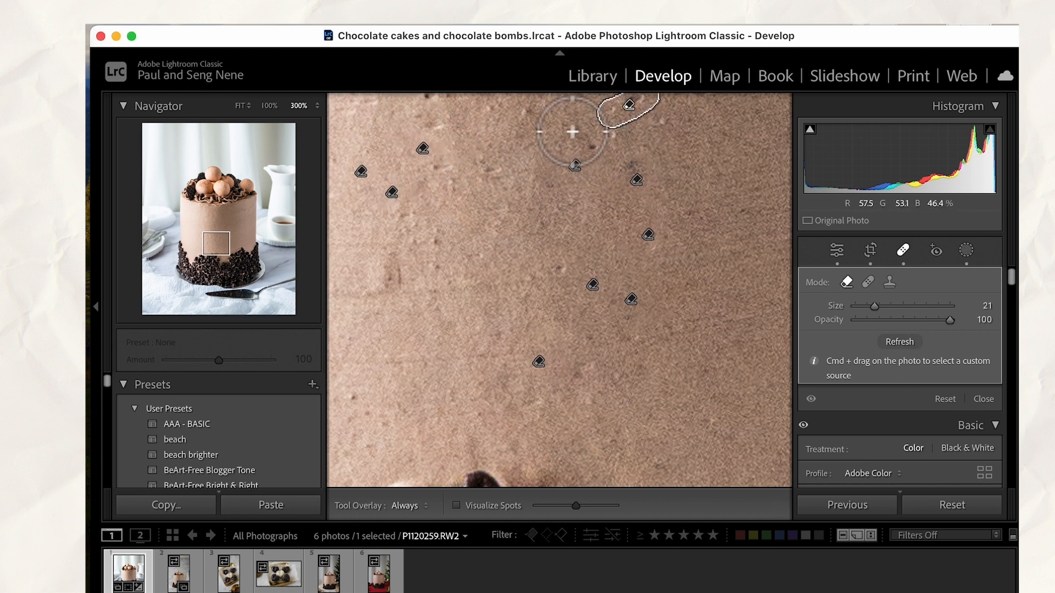
mouse_move(574, 141)
left_mouse_down()
mouse_move(619, 158)
mouse_move(618, 139)
left_mouse_up()
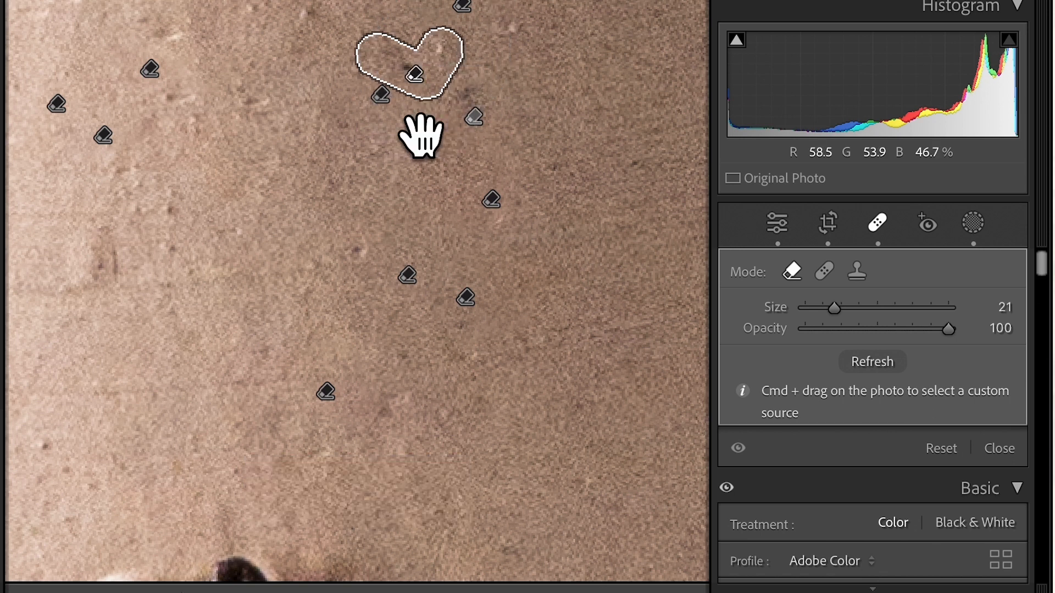
left_click(477, 227)
key("q")
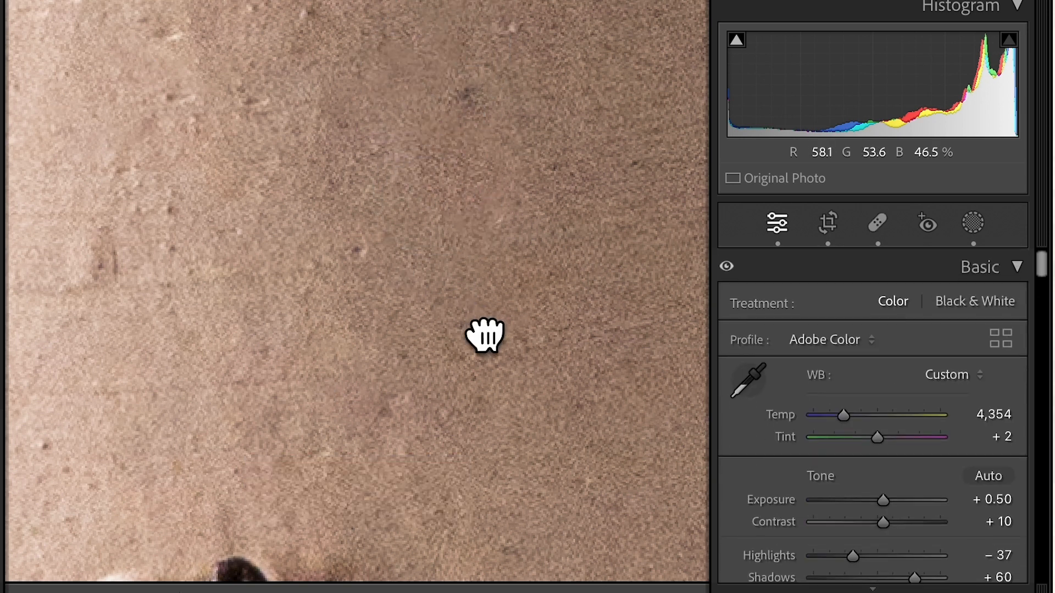
Show the full cake photo and compare its before and after versions side by side
left_click(484, 335)
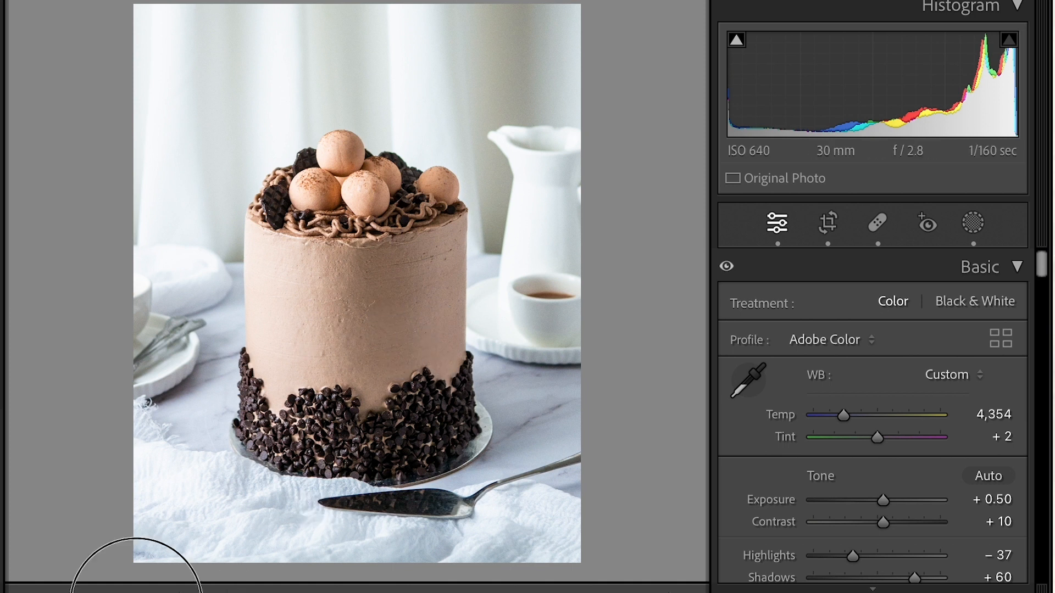
key("y")
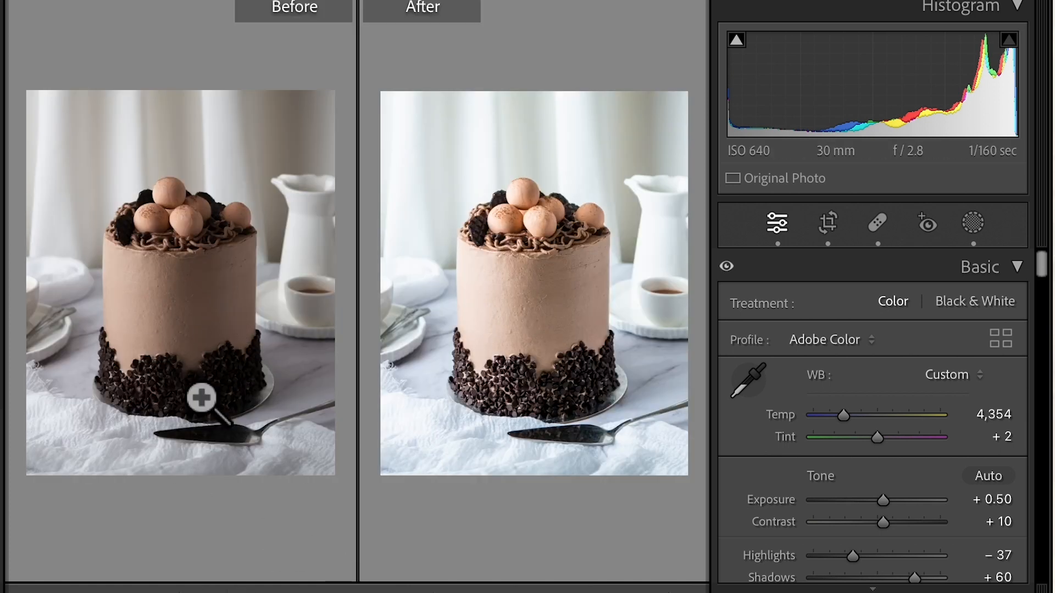
key("y")
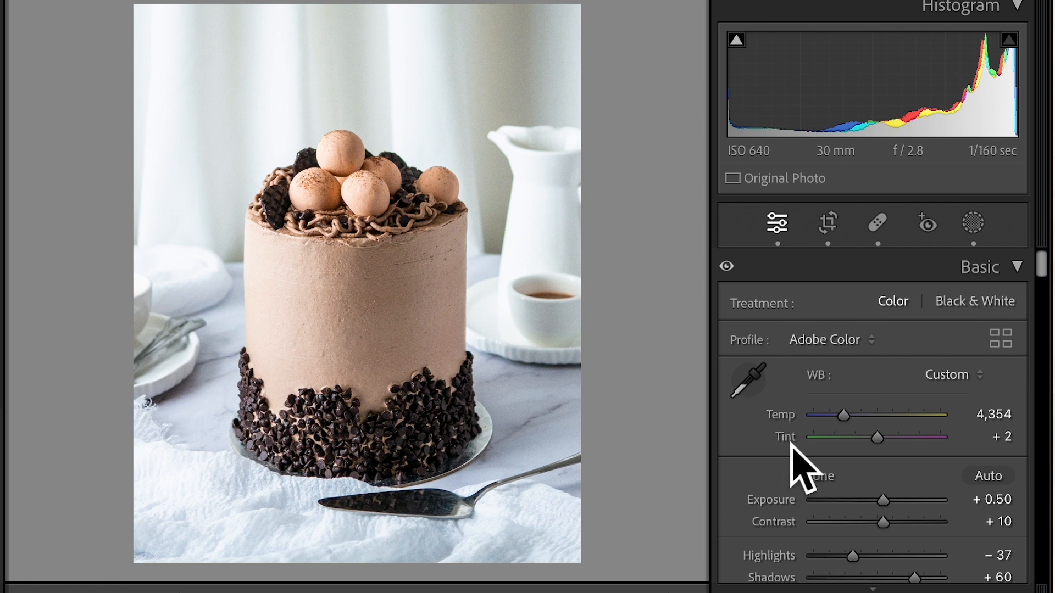
Denoise the cake photo with AI at Amount 50, checking the preview without enhancement and keeping the result stacked with the original
scroll(777, 501, "down", 10)
scroll(777, 500, "down", 15)
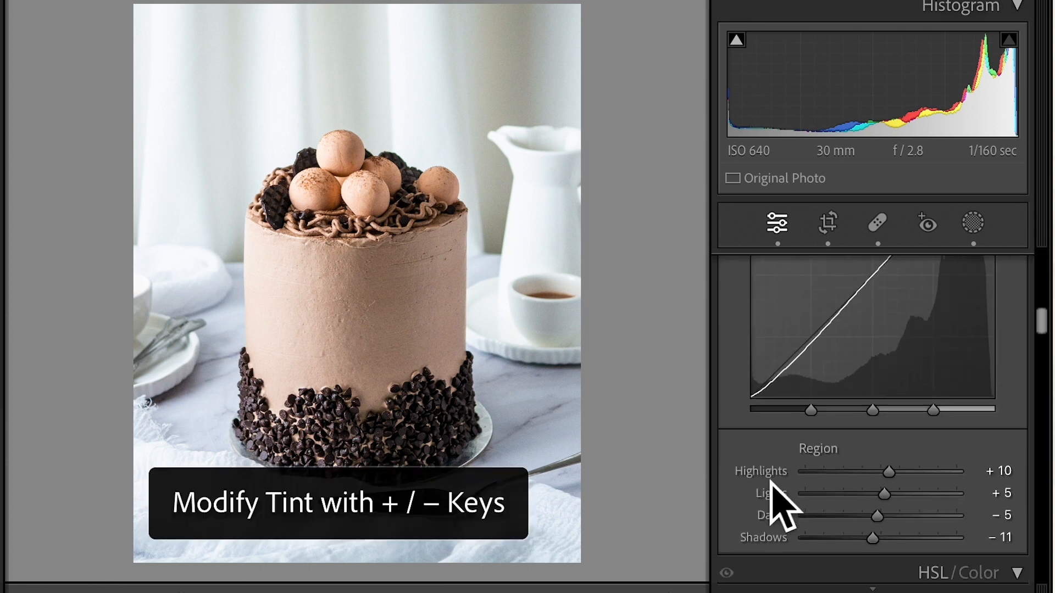
scroll(765, 476, "down", 10)
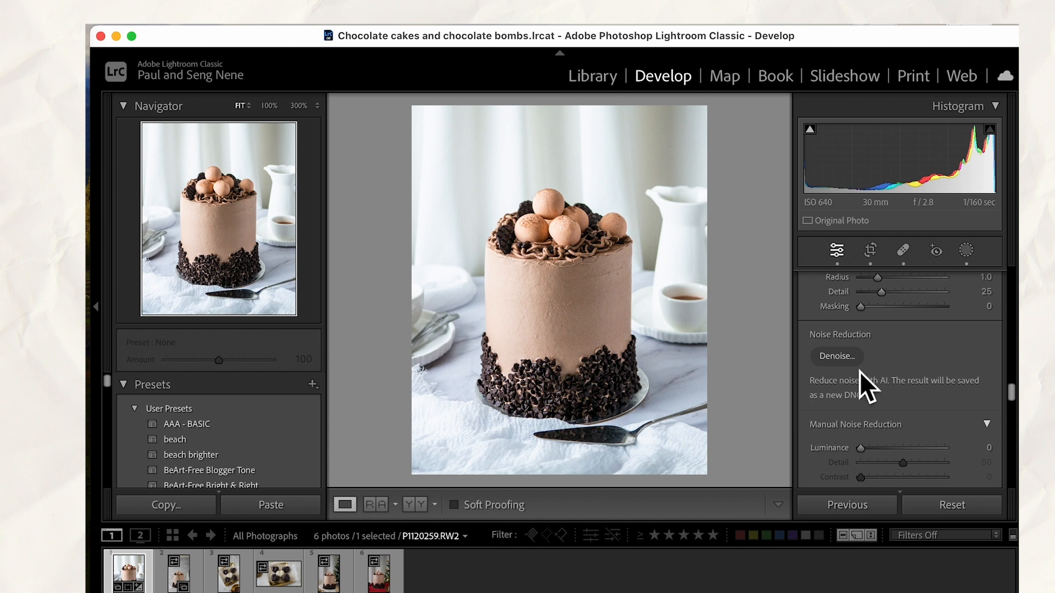
left_click(839, 359)
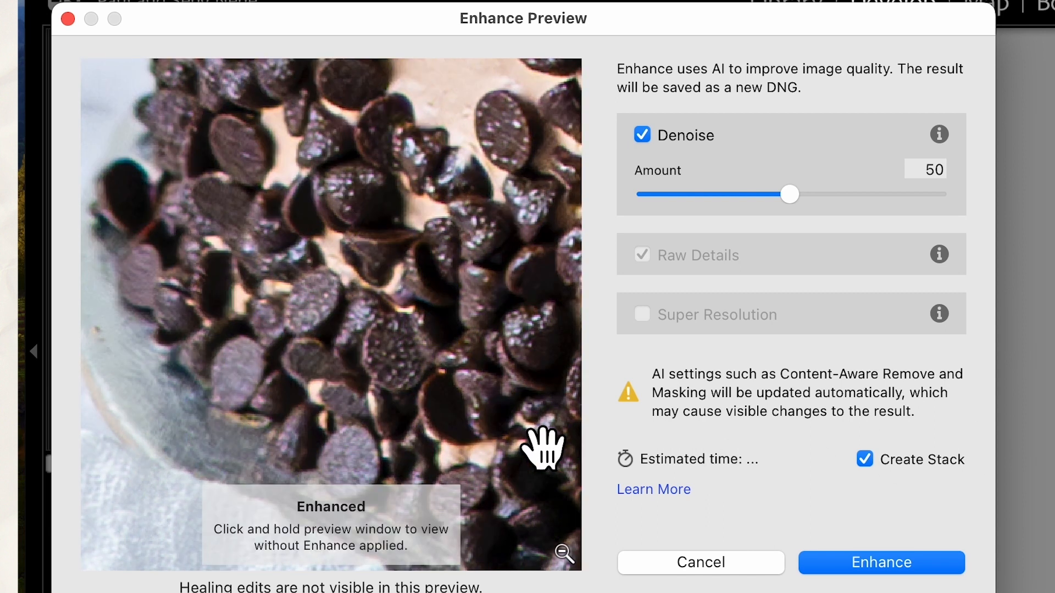
left_click_drag(489, 383, 490, 388)
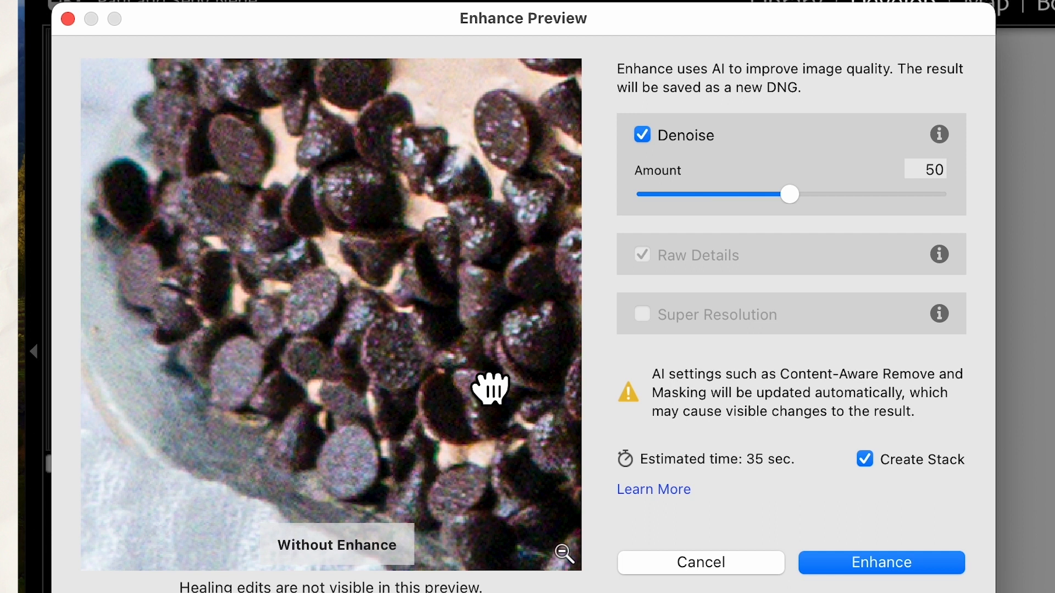
left_click_drag(491, 388, 489, 384)
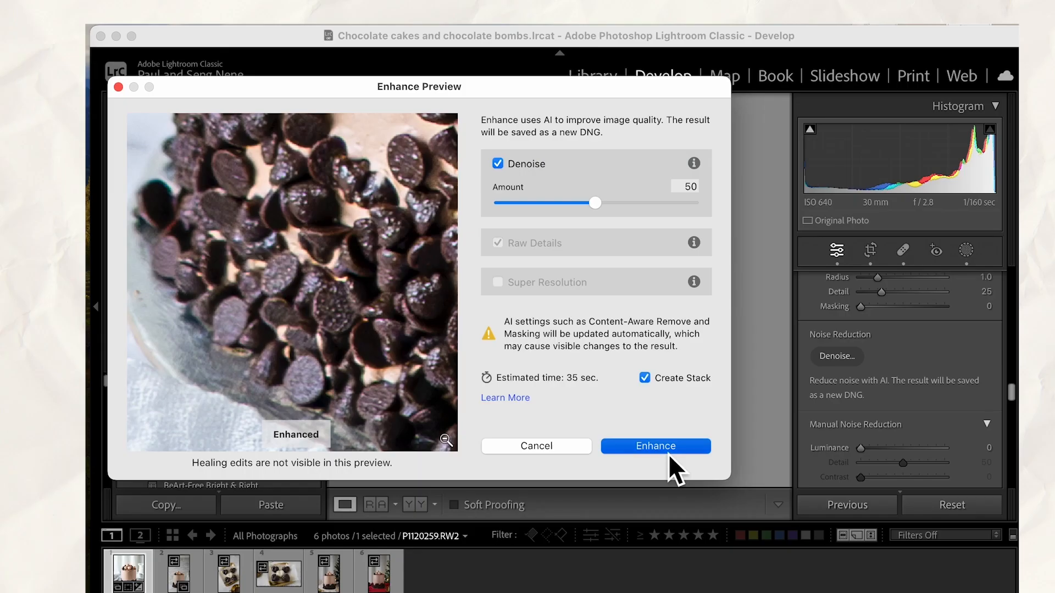
left_click(901, 573)
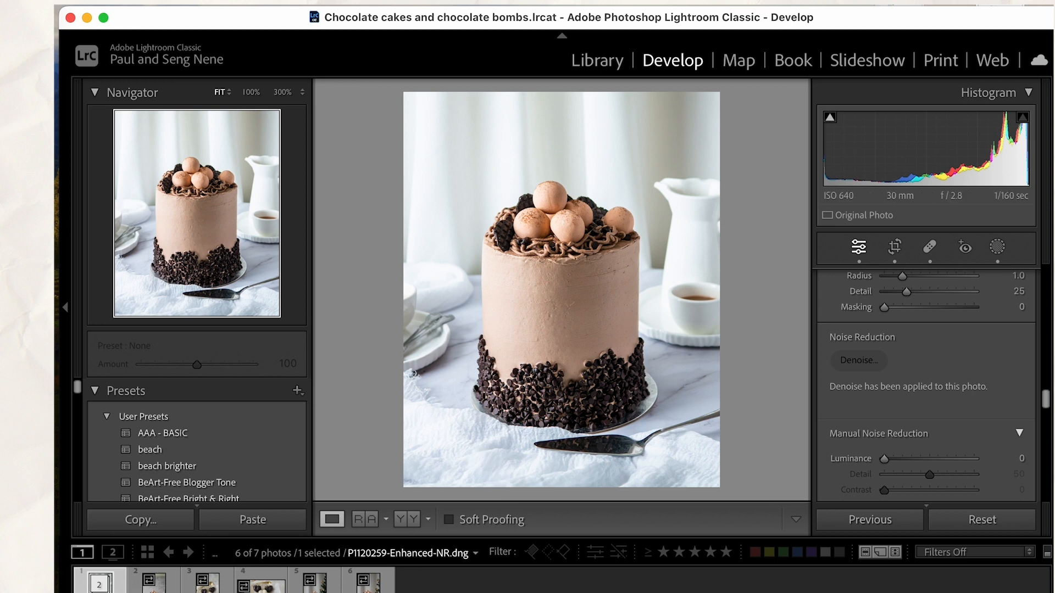
Copy the denoised cake photo's develop settings, including the crop, and paste them onto the brick-wall cake photo P1120277.RW2
right_click(102, 582)
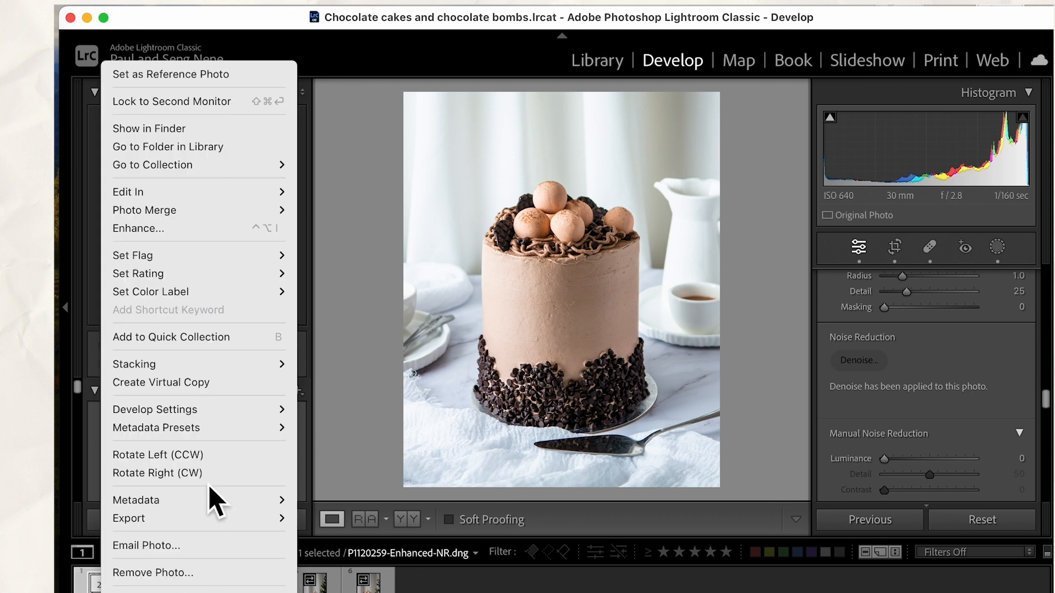
mouse_move(217, 417)
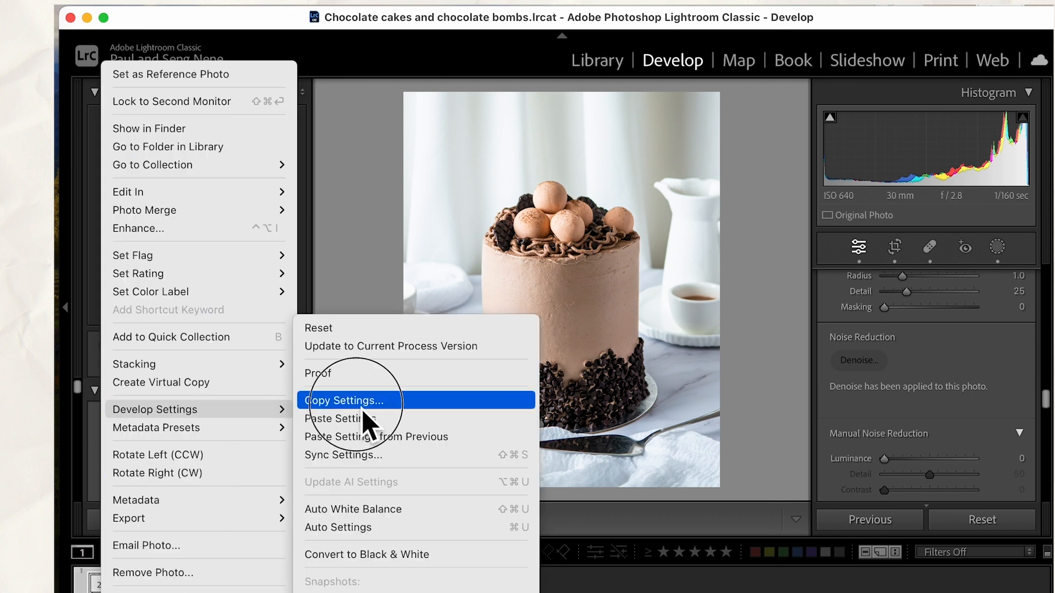
left_click(347, 406)
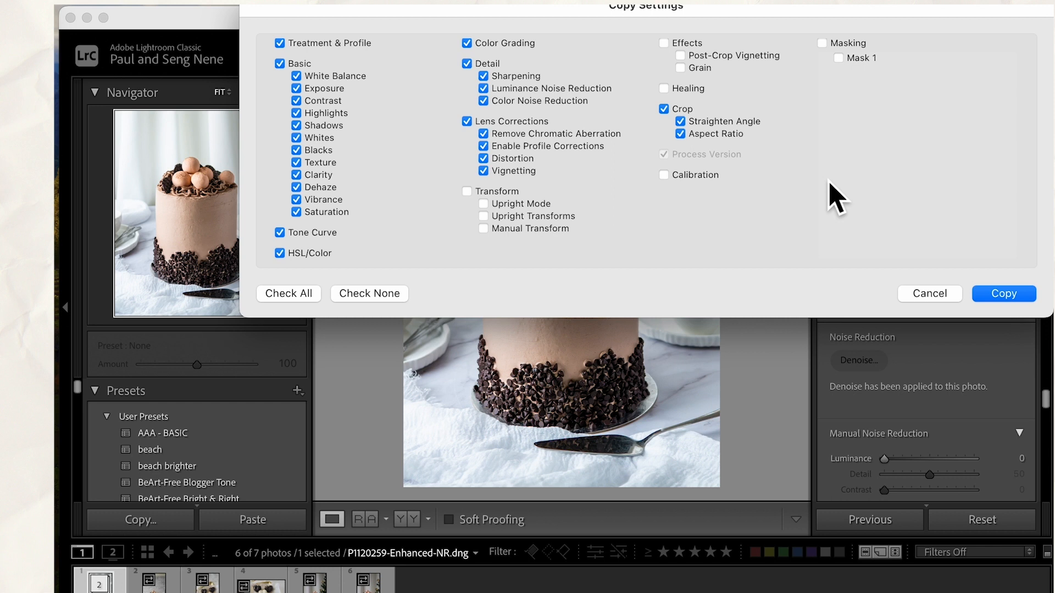
left_click(1003, 294)
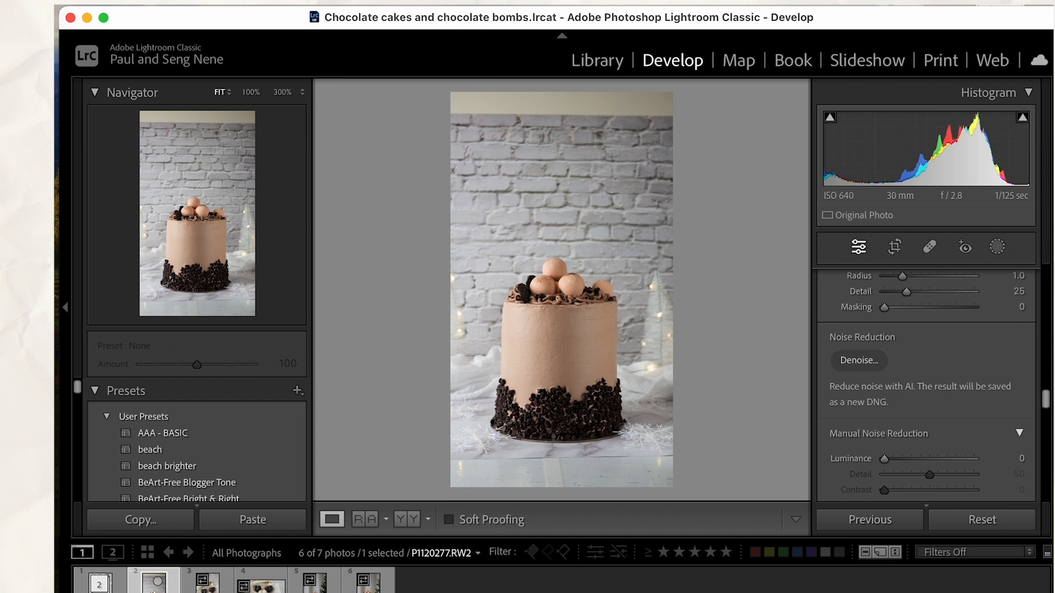
right_click(154, 591)
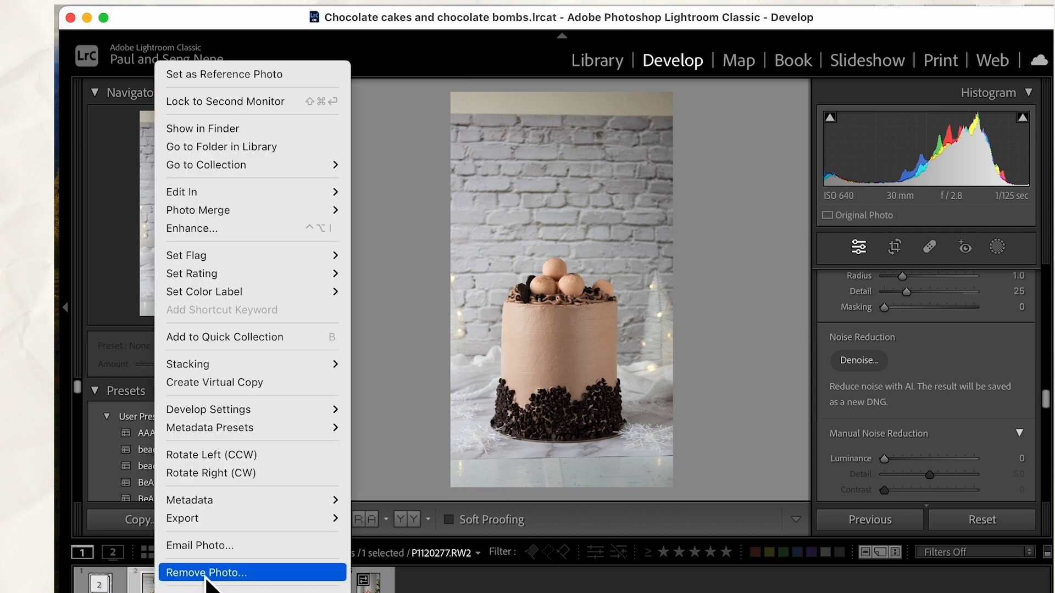
mouse_move(285, 413)
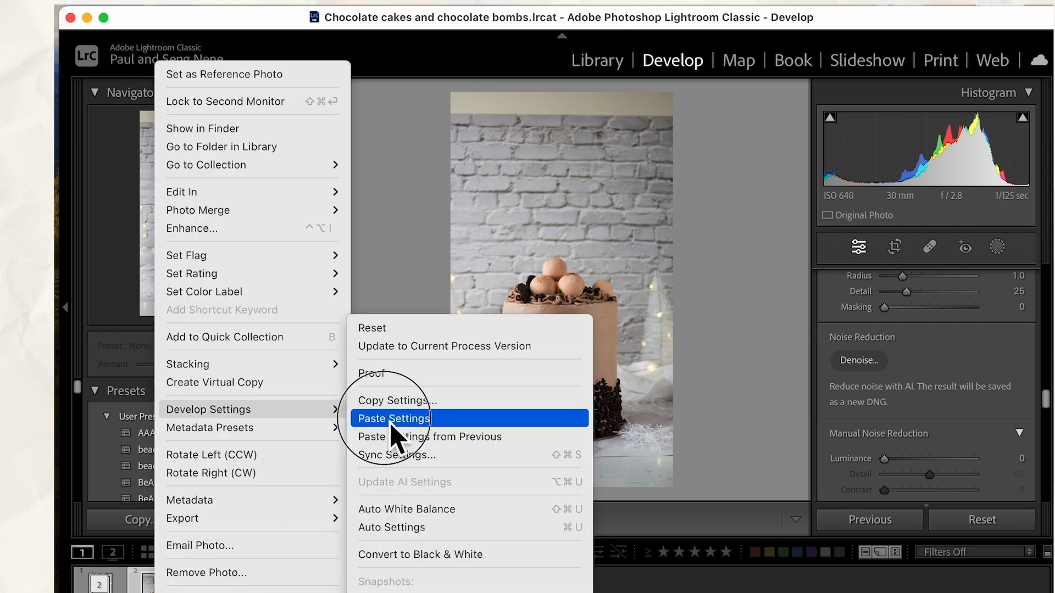
left_click(392, 425)
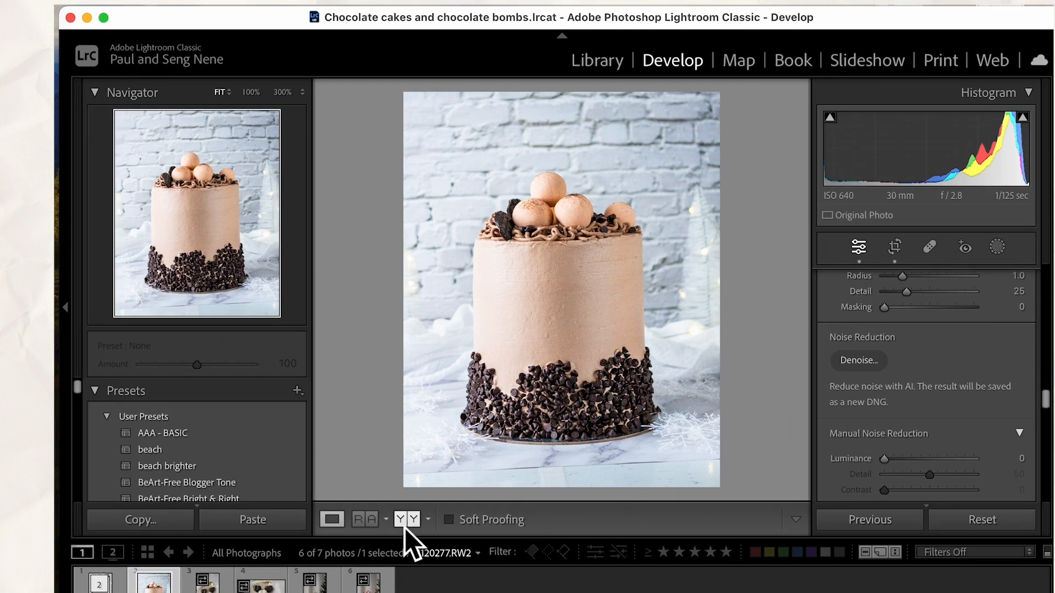
Create a develop preset from the denoised cake photo, named "Basic EDits for Food Photos", in the User Presets group
left_click(100, 586)
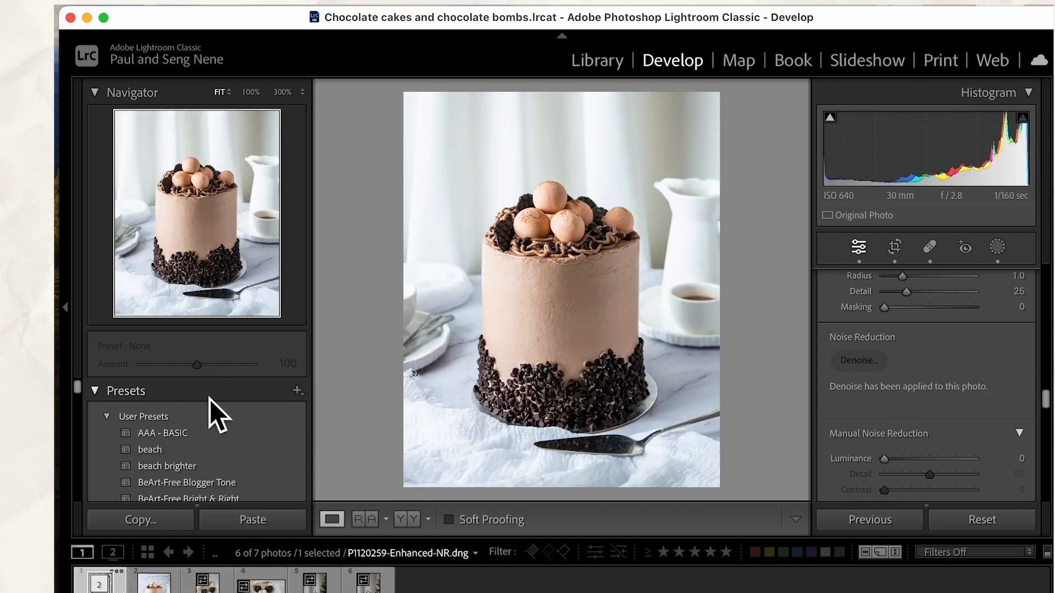
left_click(298, 391)
left_click(340, 413)
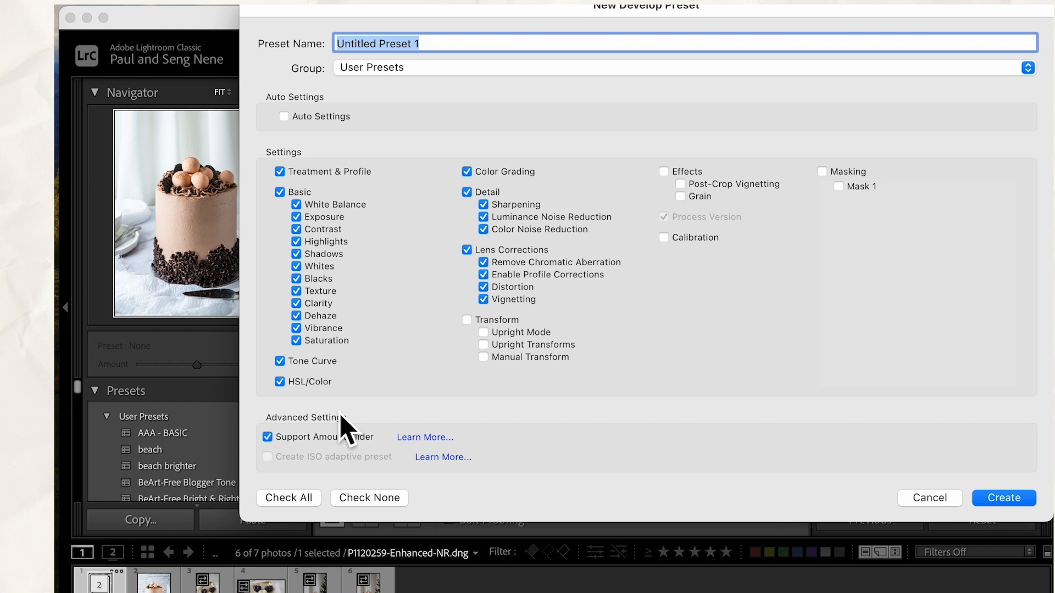
type("Basic")
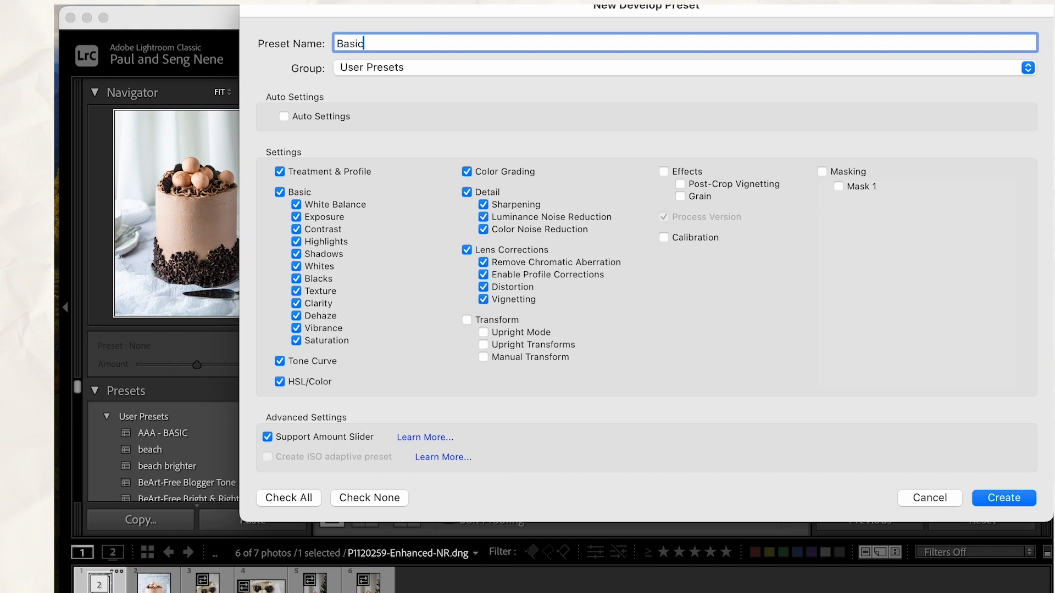
type(" EDits for Food Photos")
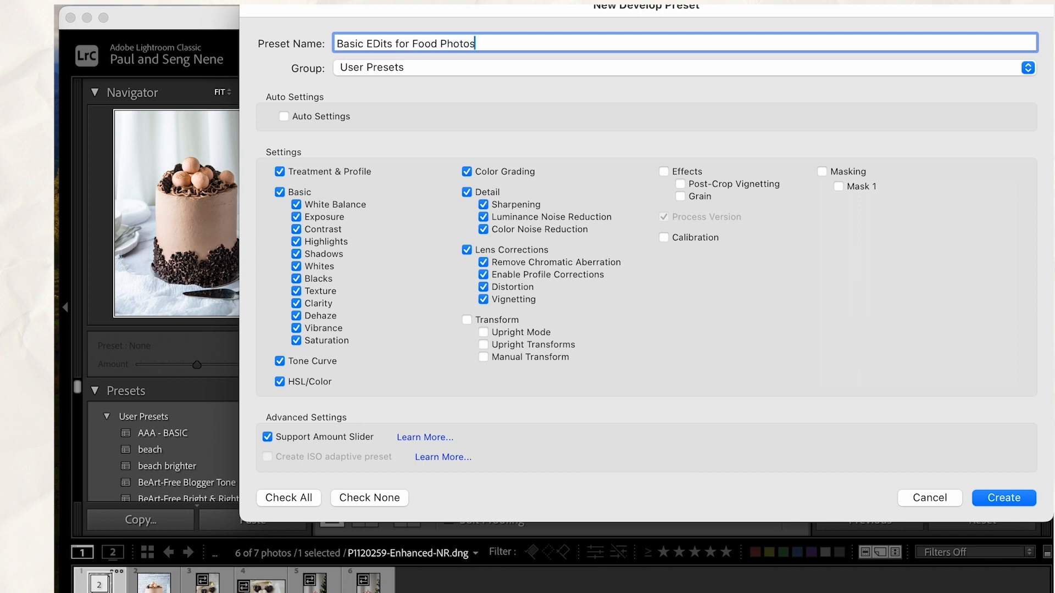
left_click(1009, 505)
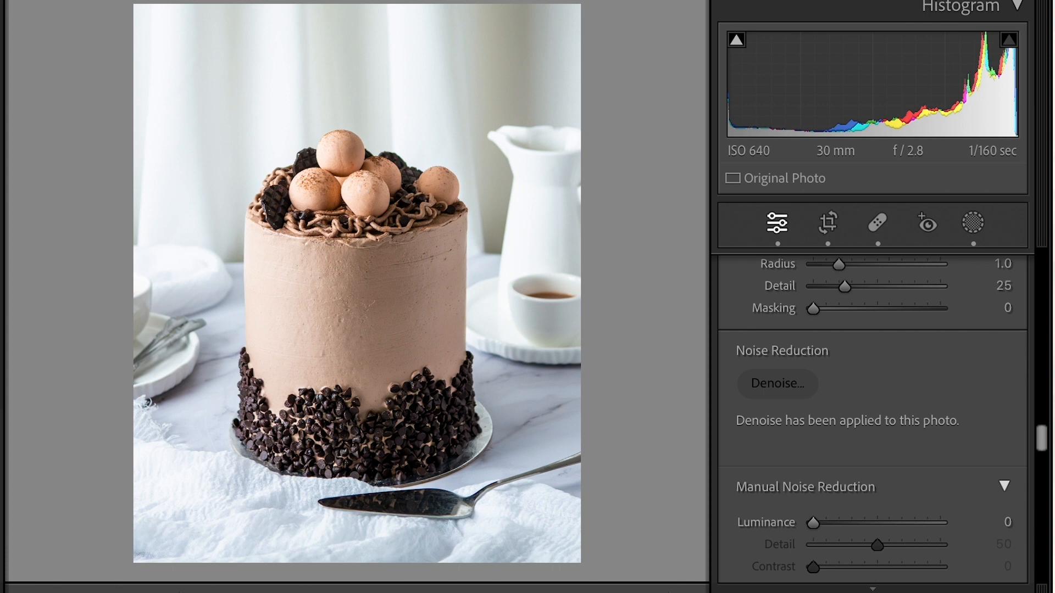
Apply the Basic EDits for Food Photos preset to the heart-shaped chocolates photo and compare its before and after versions side by side
left_click(159, 592)
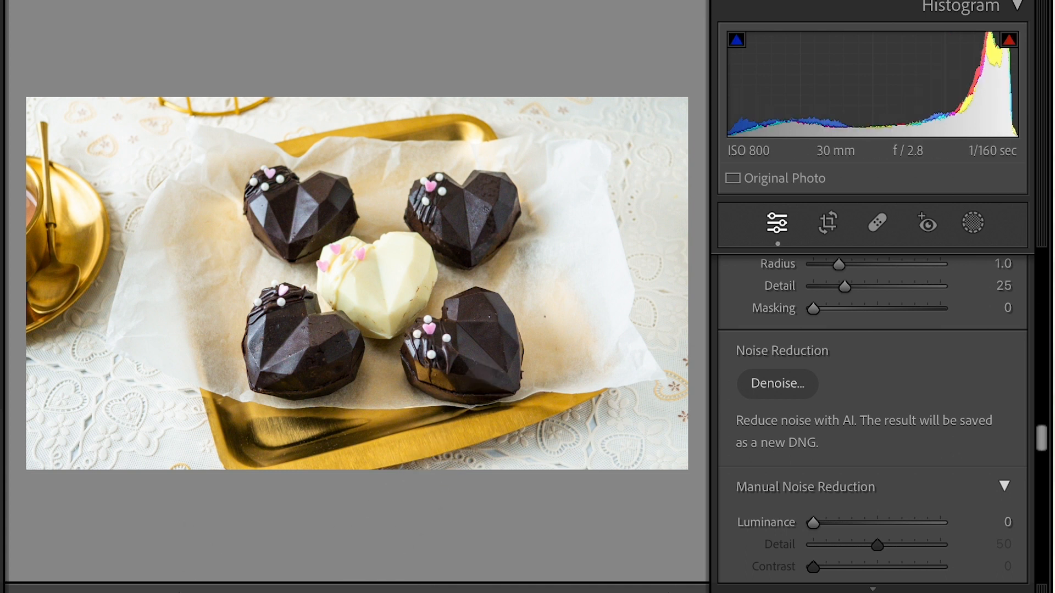
key("y")
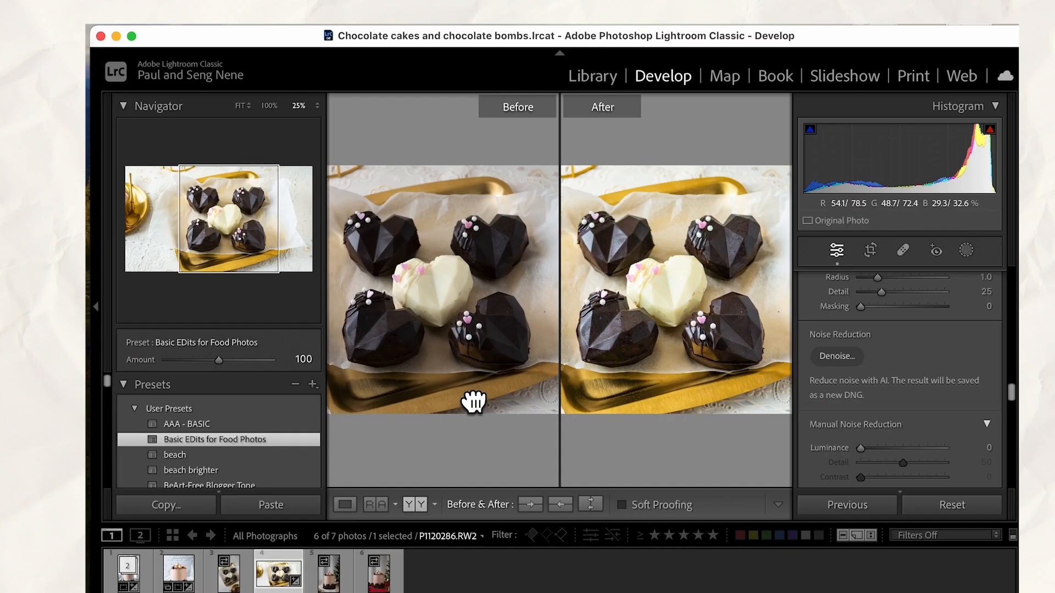
left_click_drag(473, 401, 485, 406)
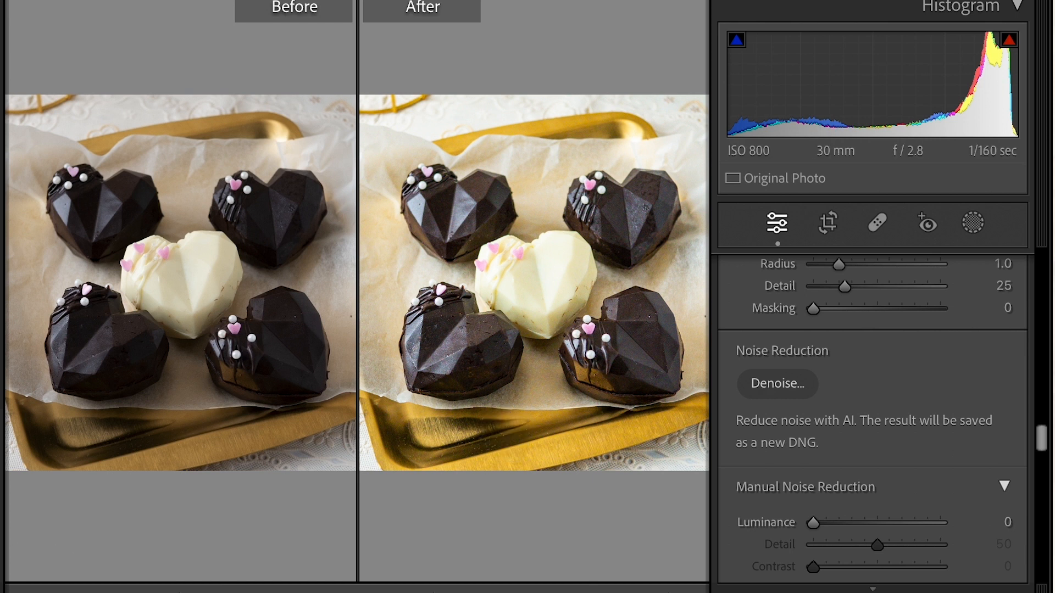
key("y")
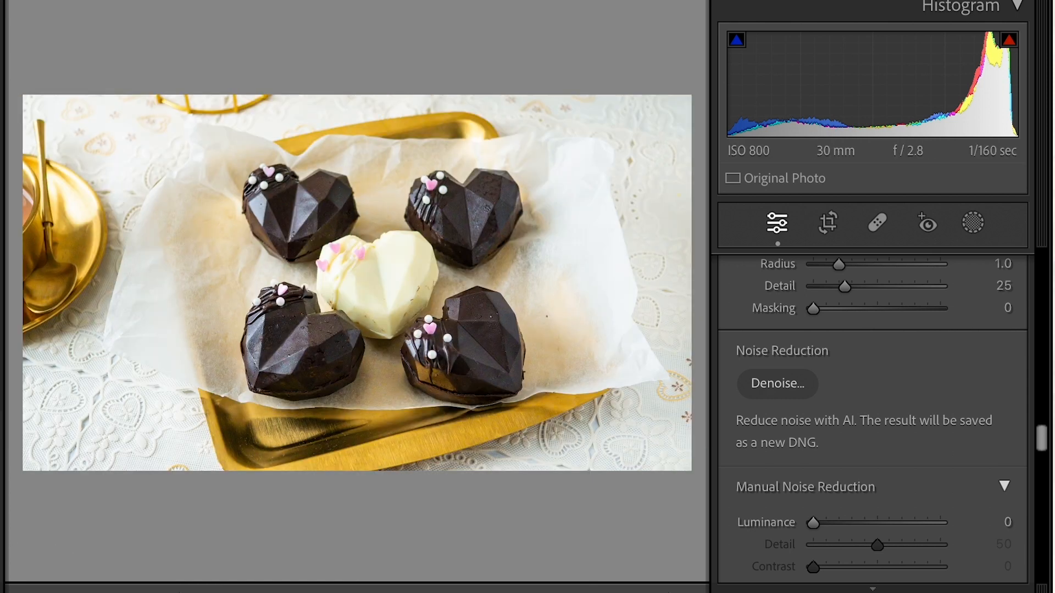
Crop the chocolates photo to a 1x1 aspect ratio, framing the five hearts on the gold tray
left_click(829, 223)
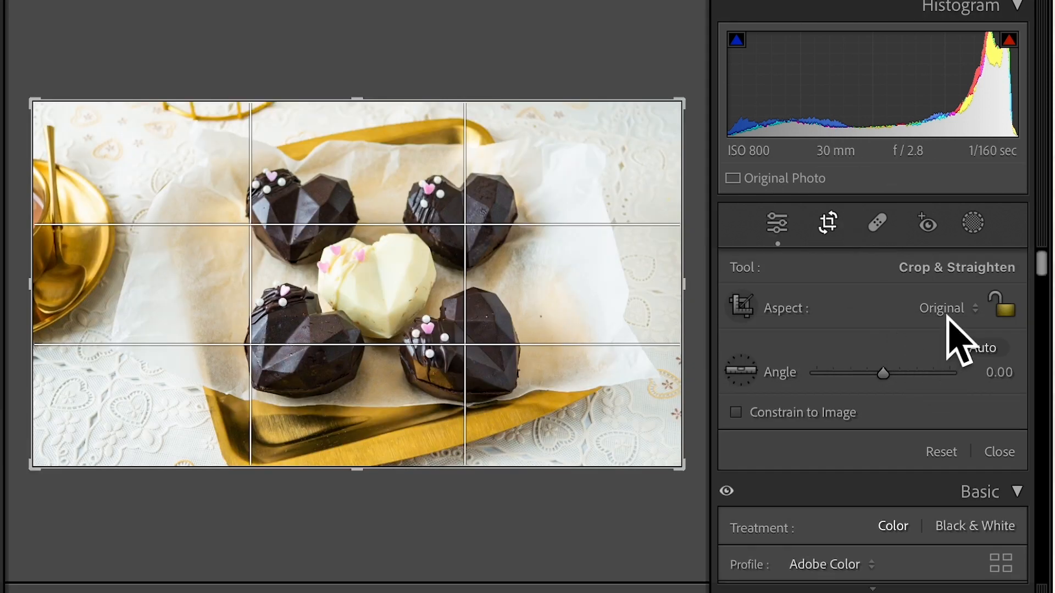
left_click(948, 321)
left_click(936, 388)
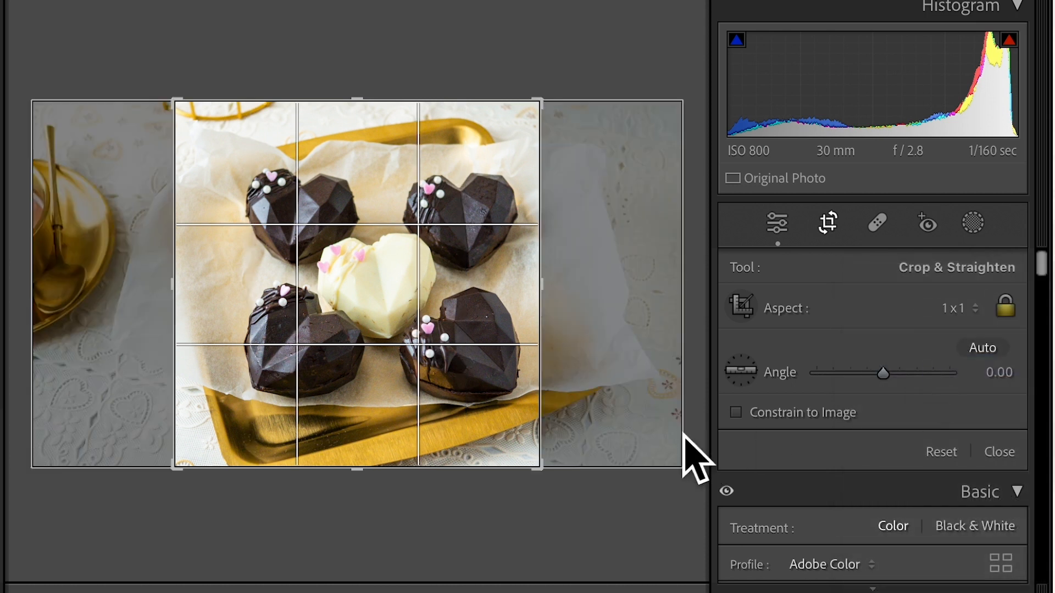
left_click_drag(490, 429, 469, 432)
key("Return")
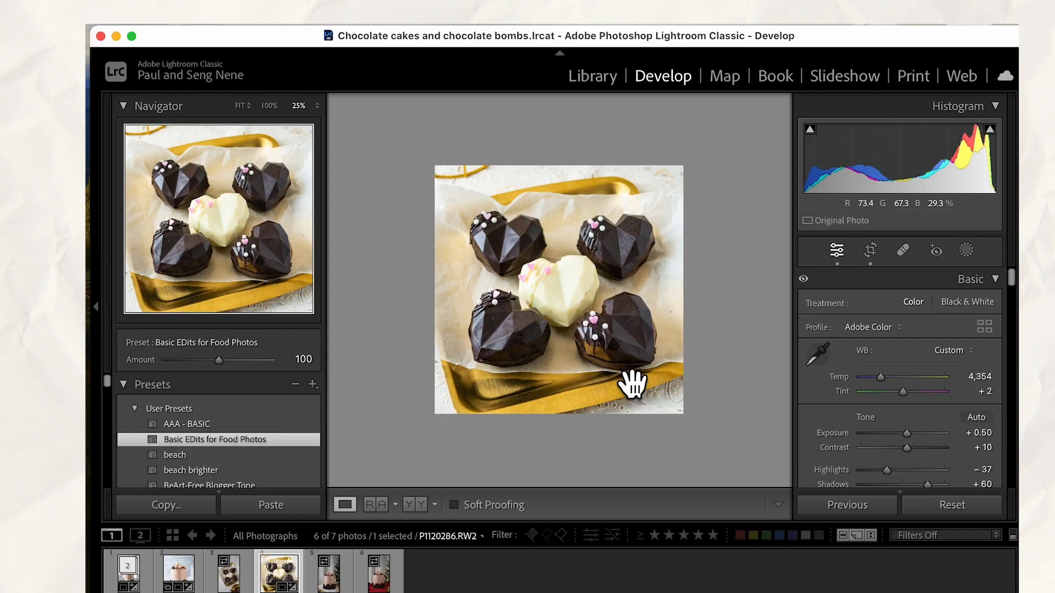
Start exporting the cropped photo and set its destination to the ESSD 500GB folder Food Photography/Personal Projects/For Pinterest
left_click(204, 24)
left_click(239, 225)
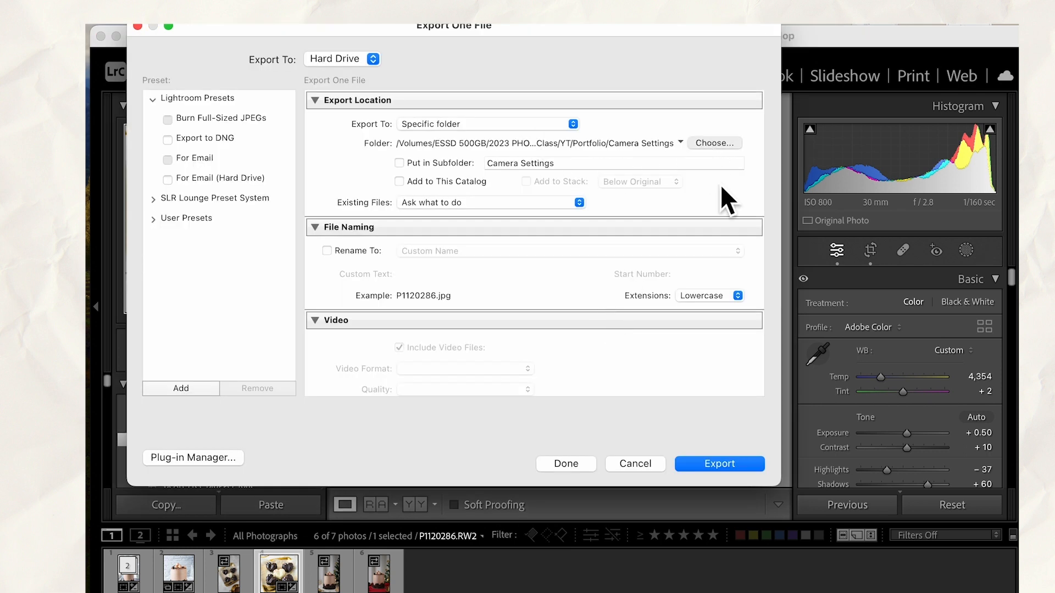
left_click(714, 143)
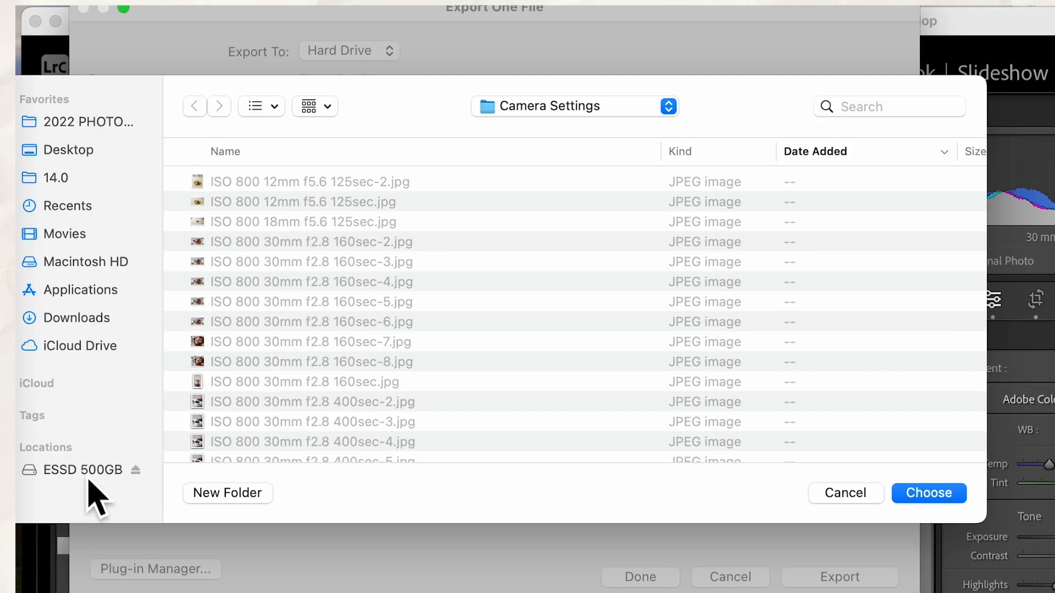
left_click(138, 382)
double_click(299, 287)
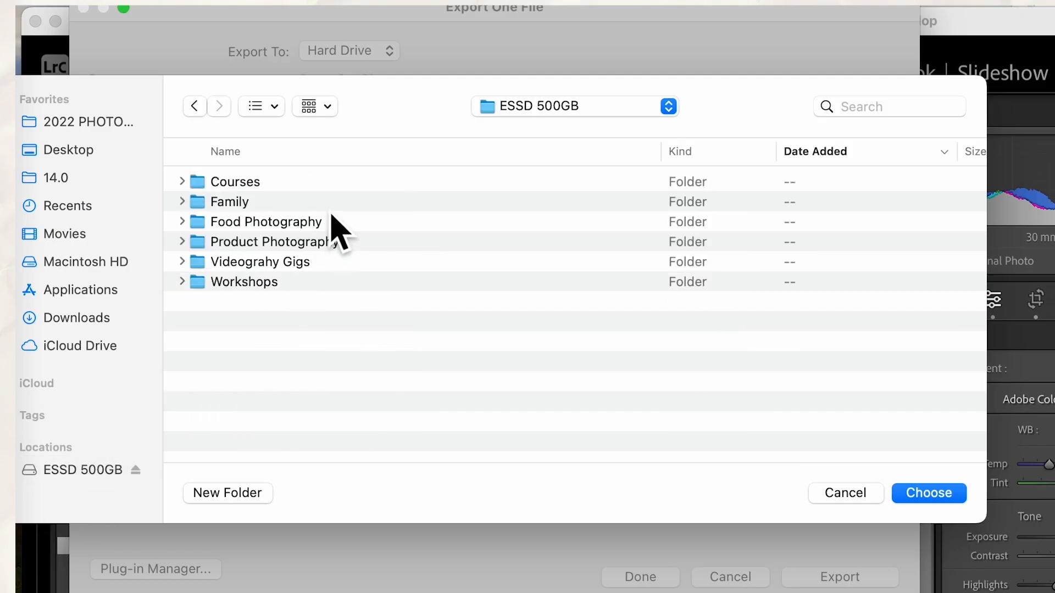
double_click(302, 222)
left_click(286, 201)
double_click(300, 206)
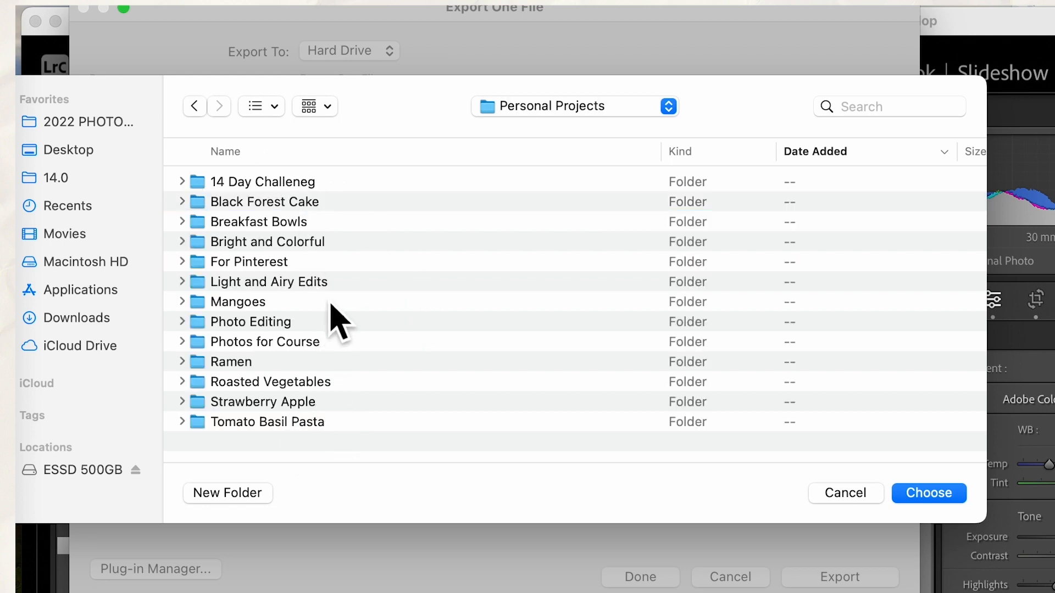
double_click(284, 263)
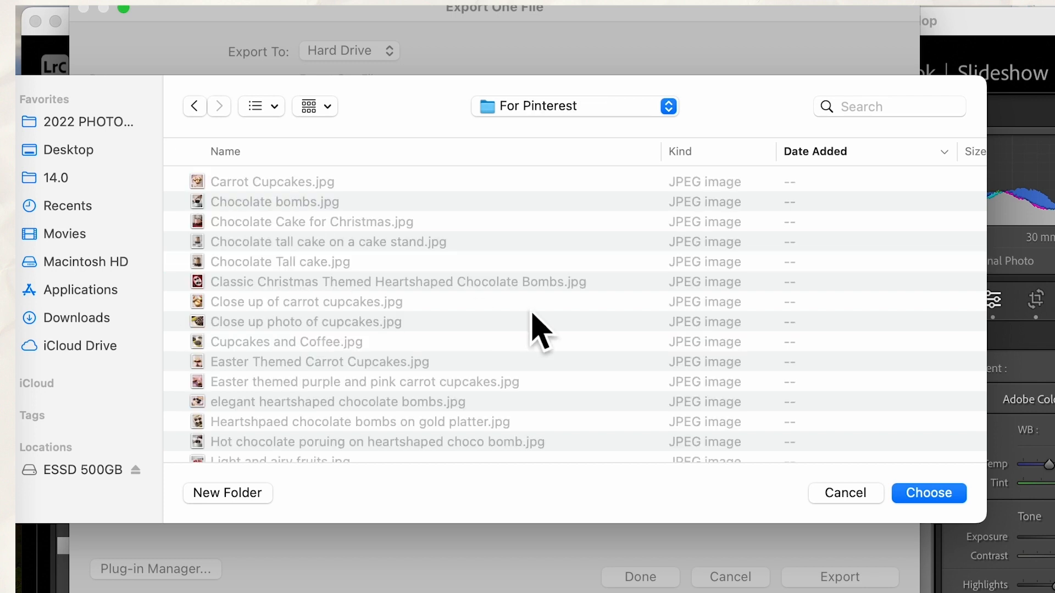
left_click(952, 504)
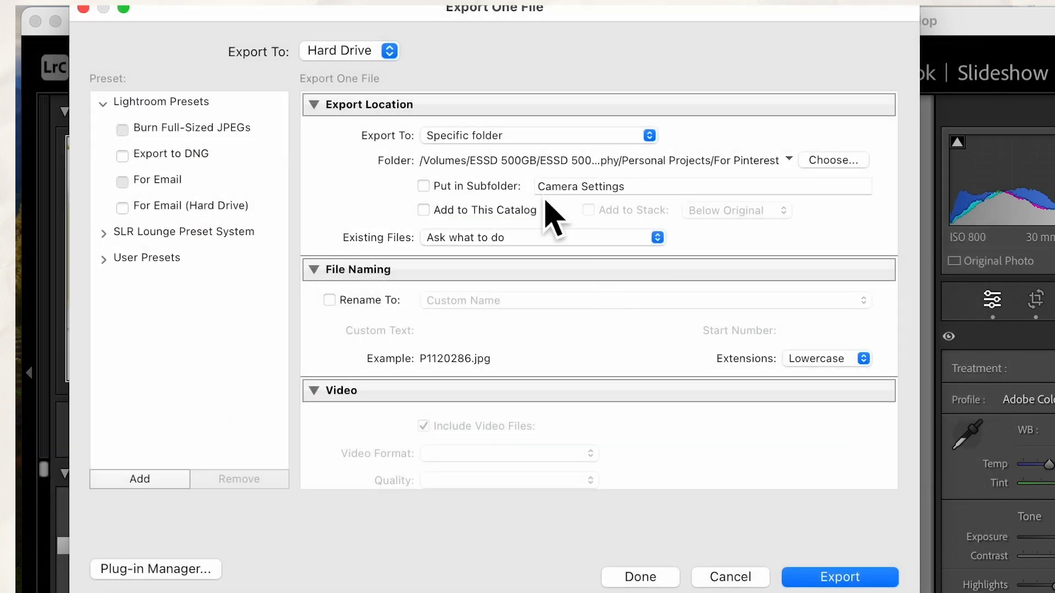
Rename the exported file using Custom Name with the custom text "elegant Chocolate Bombs"
scroll(517, 346, "down", 3)
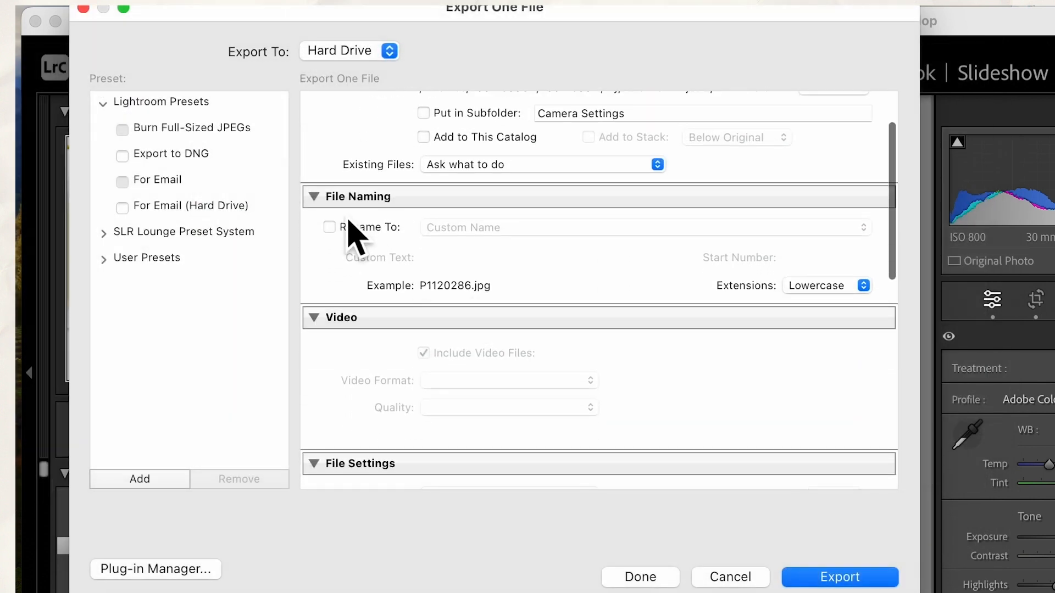
left_click(330, 228)
left_click(542, 229)
left_click(539, 231)
left_click(515, 231)
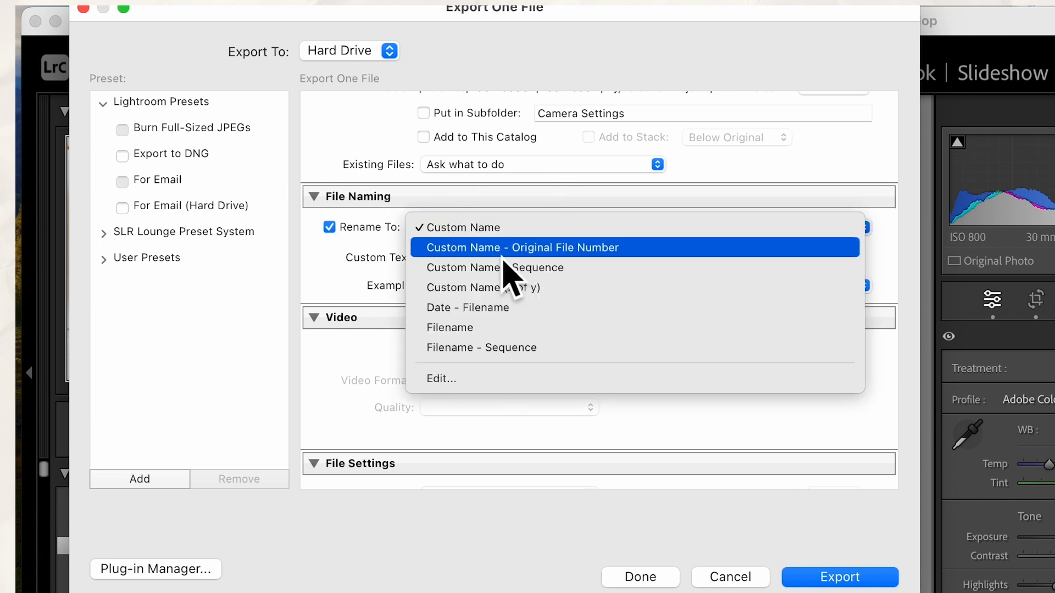
left_click(504, 229)
left_click(478, 258)
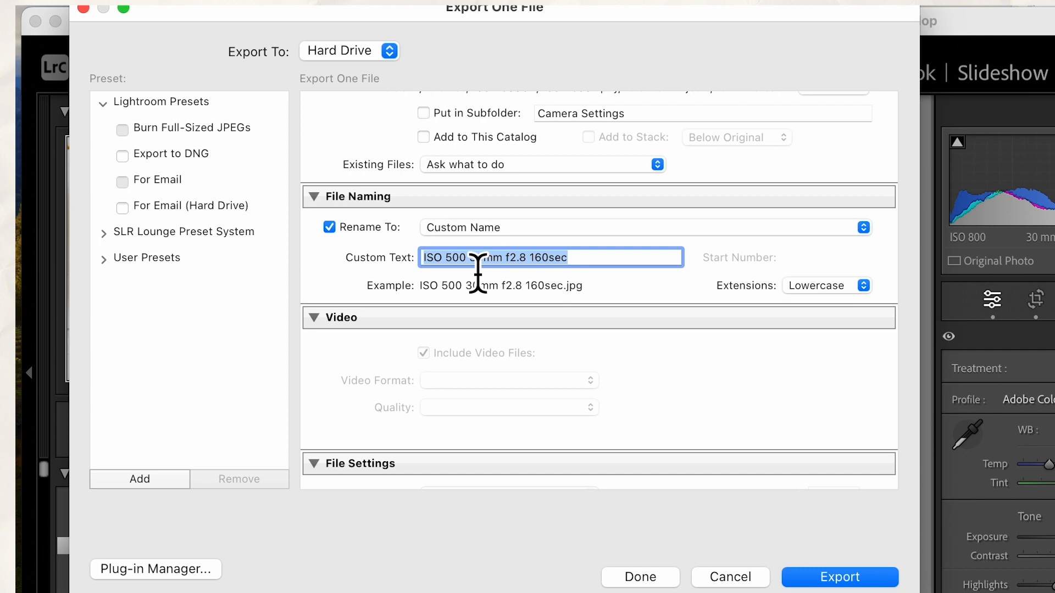
type("elegant Chocolate Bombs")
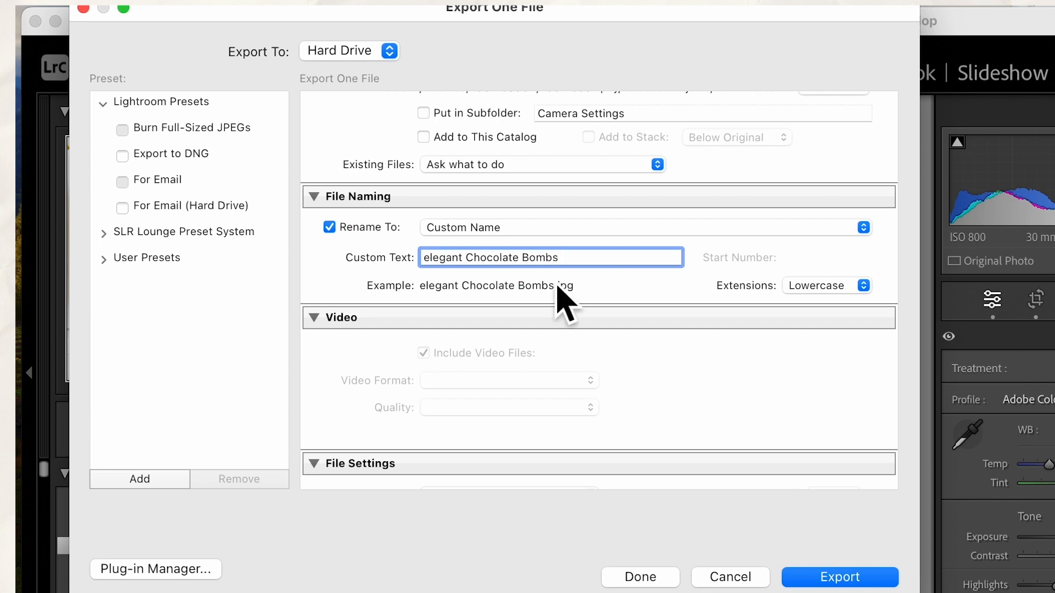
Review the remaining export settings and export the photo as an sRGB JPEG at quality 100 and 240 pixels per inch, without resizing
scroll(637, 395, "down", 10)
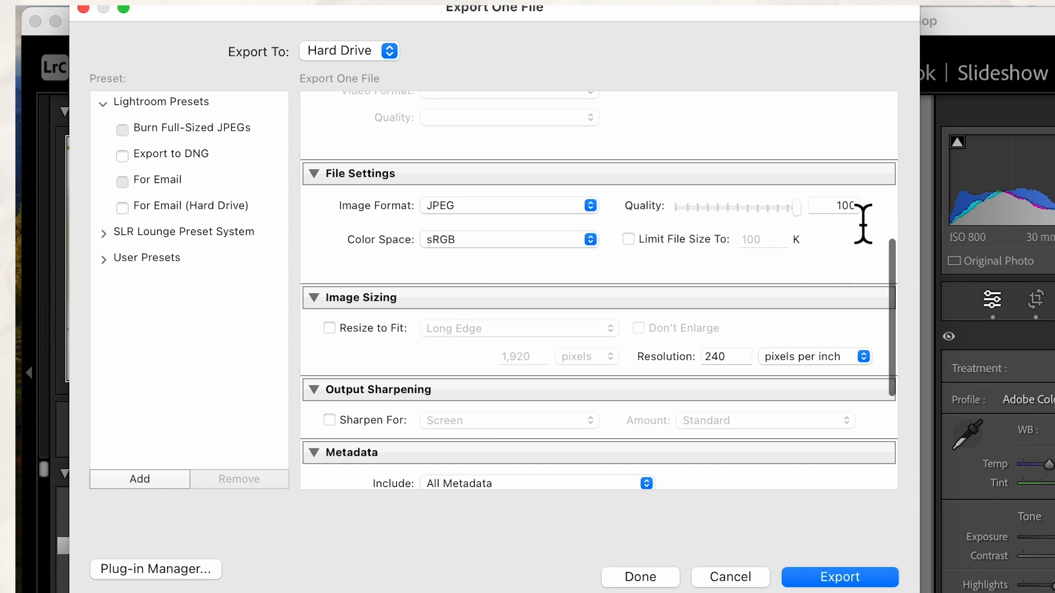
scroll(584, 337, "down", 5)
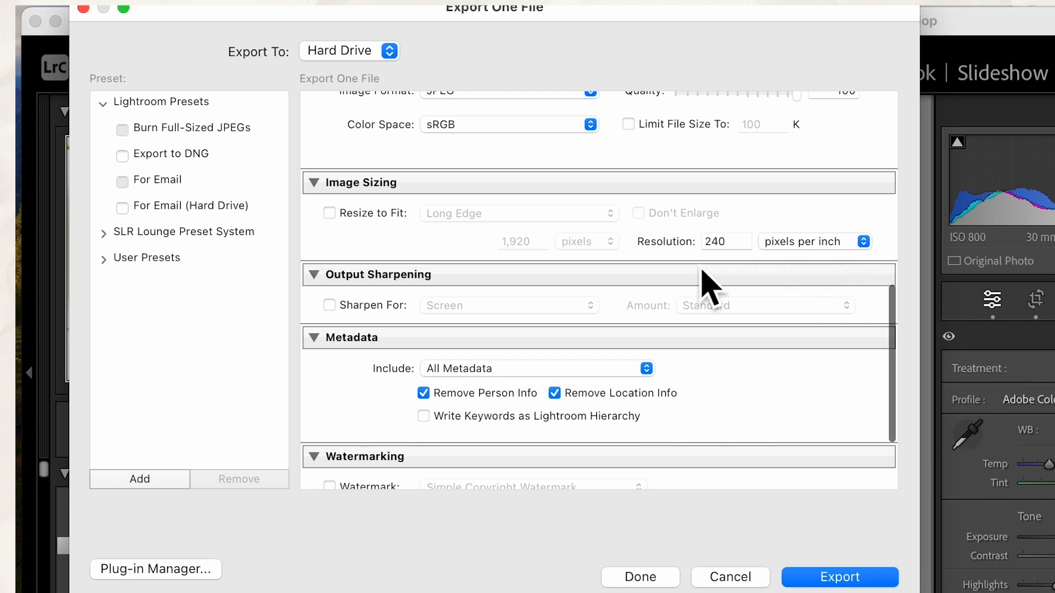
scroll(709, 335, "down", 5)
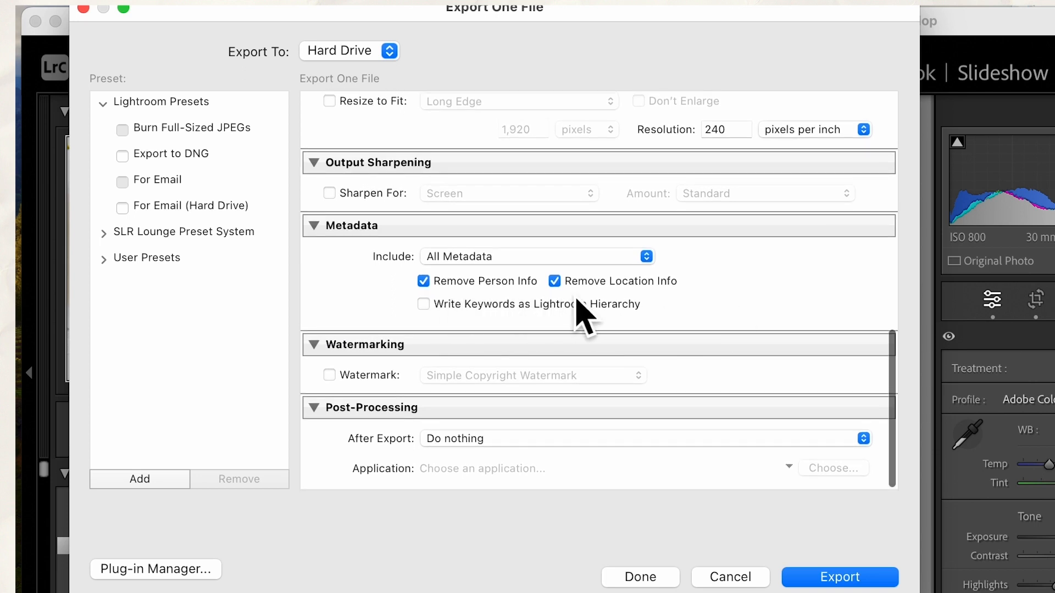
left_click(841, 579)
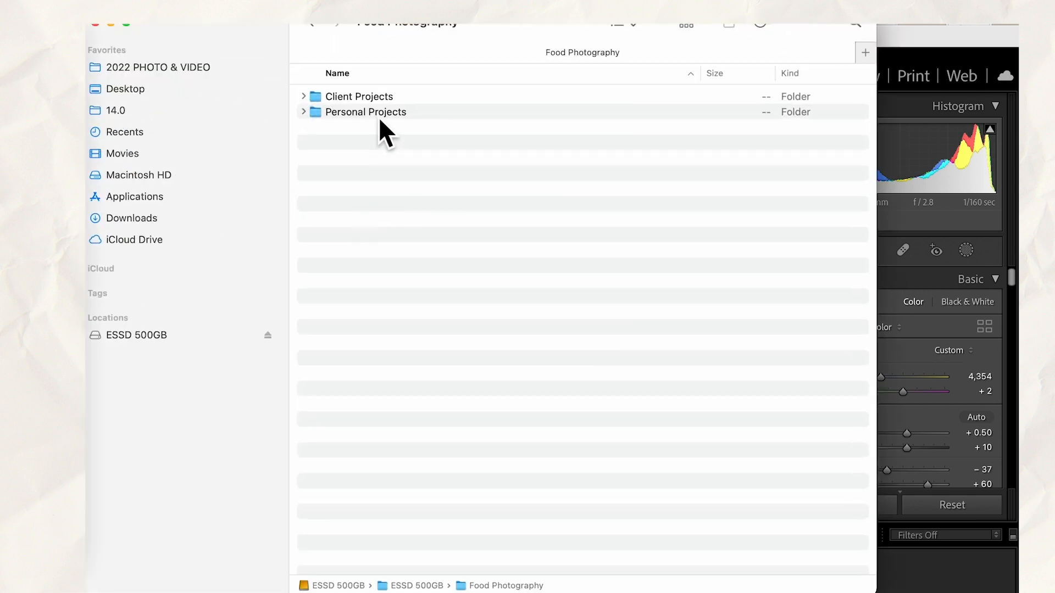
In Finder, go to Personal Projects/For Pinterest, view the exported elegant Chocolate Bombs.jpg, and close the preview
double_click(379, 113)
double_click(387, 158)
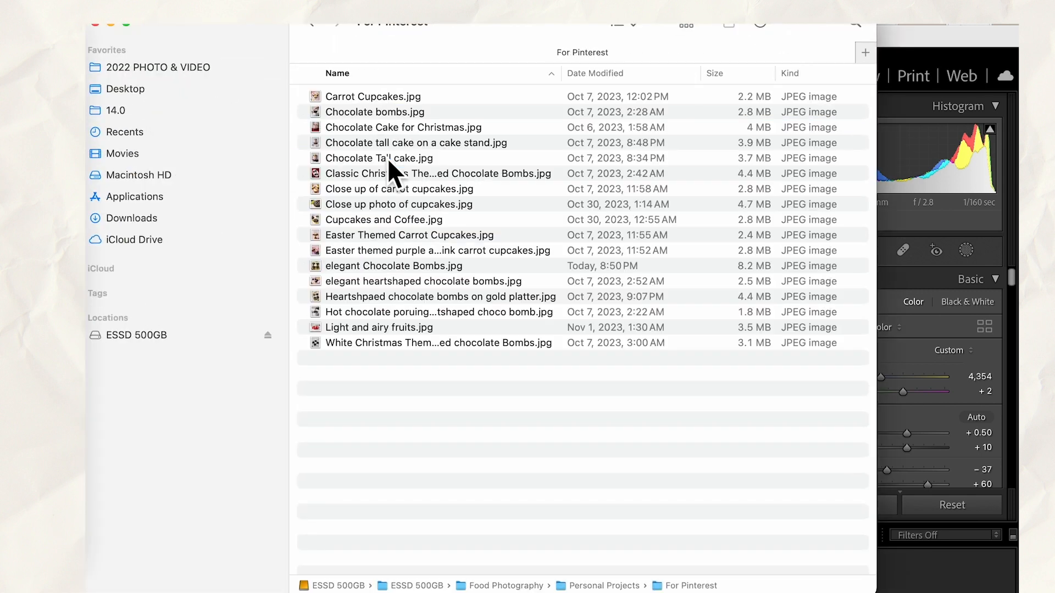
left_click(626, 31)
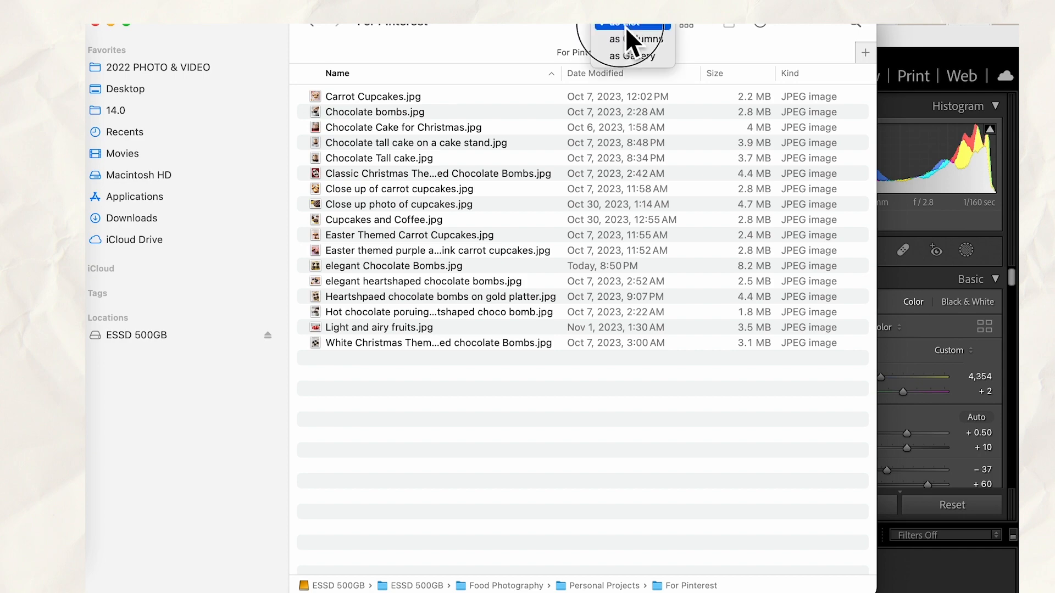
left_click(565, 272)
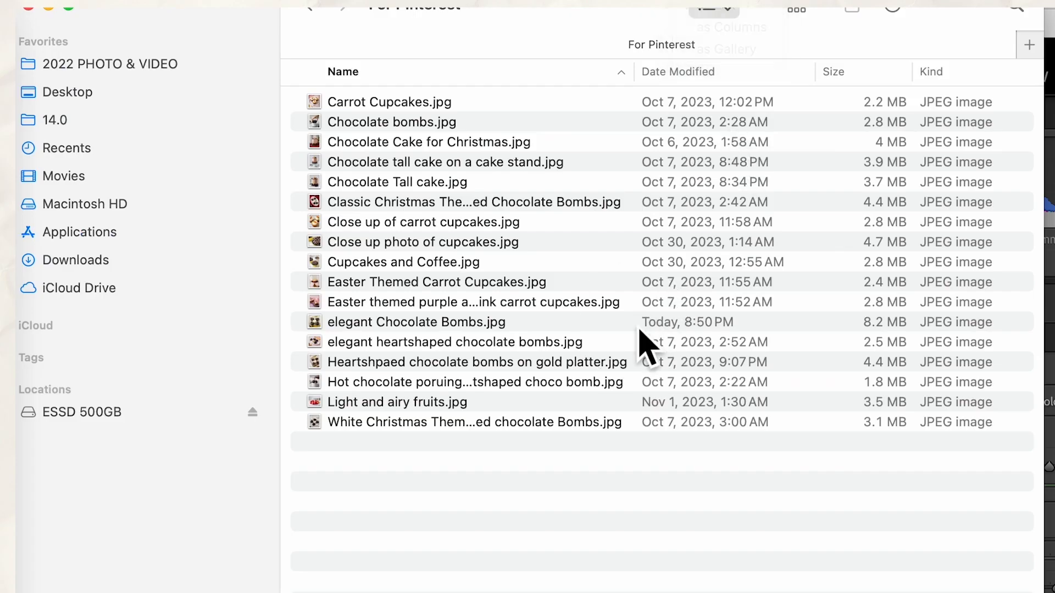
double_click(605, 325)
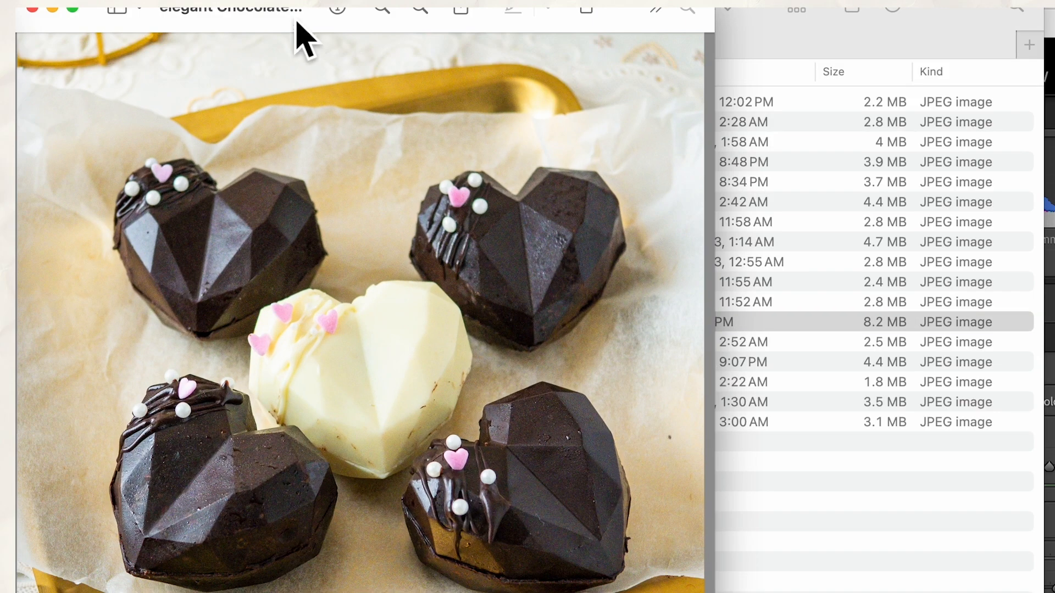
left_click_drag(250, 21, 371, 32)
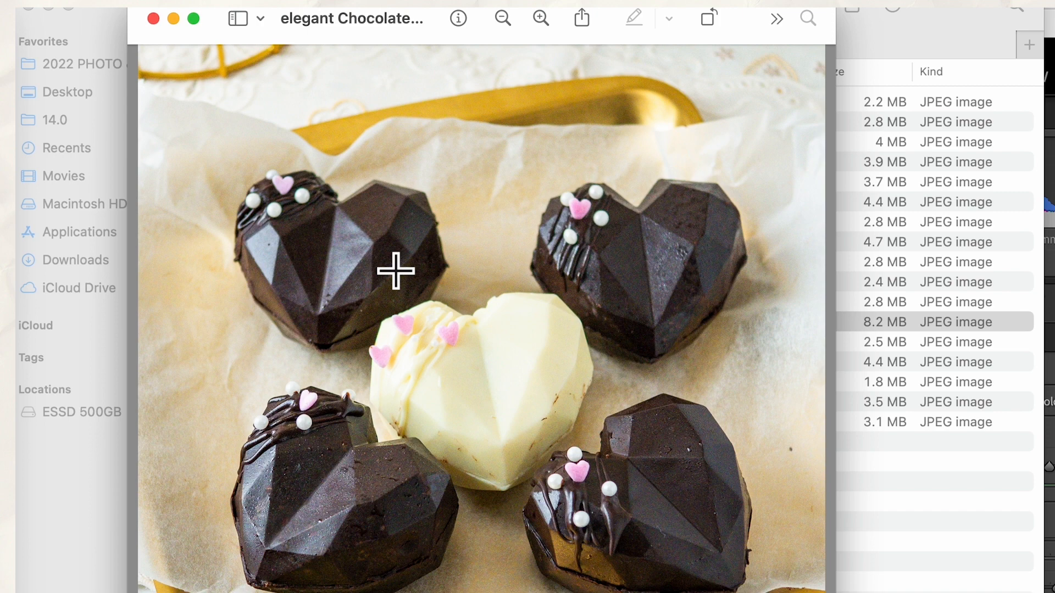
left_click(154, 20)
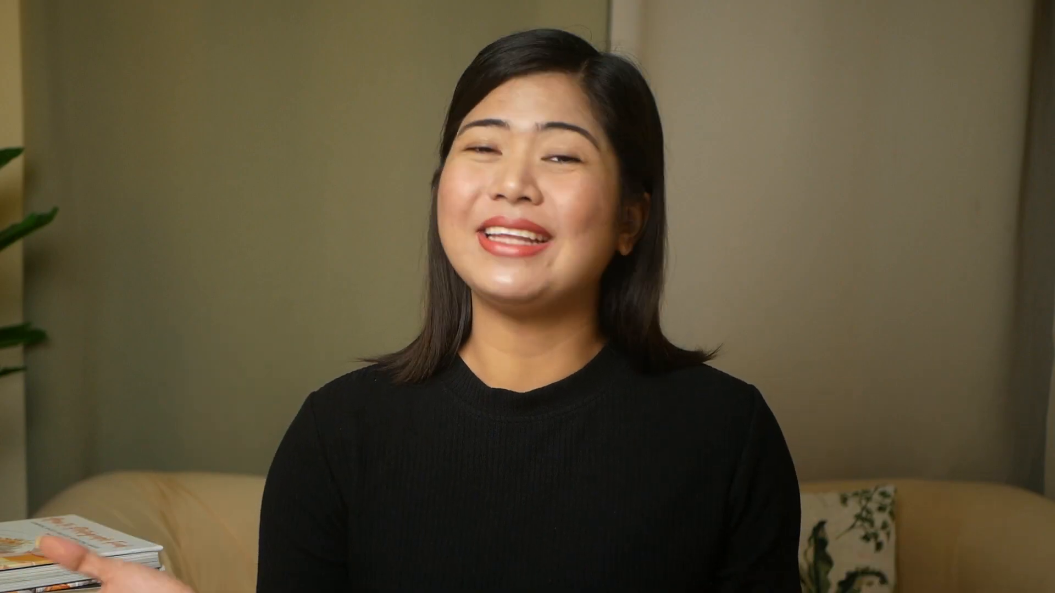